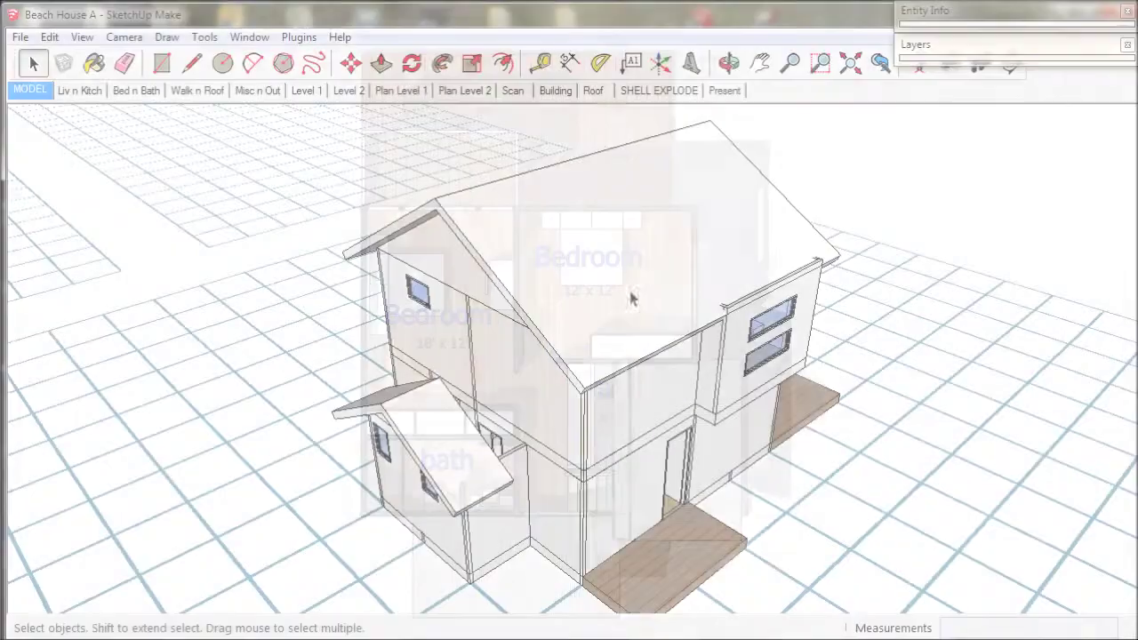
Delete the large gable roof covering the upper level of the house.
left_click(618, 249)
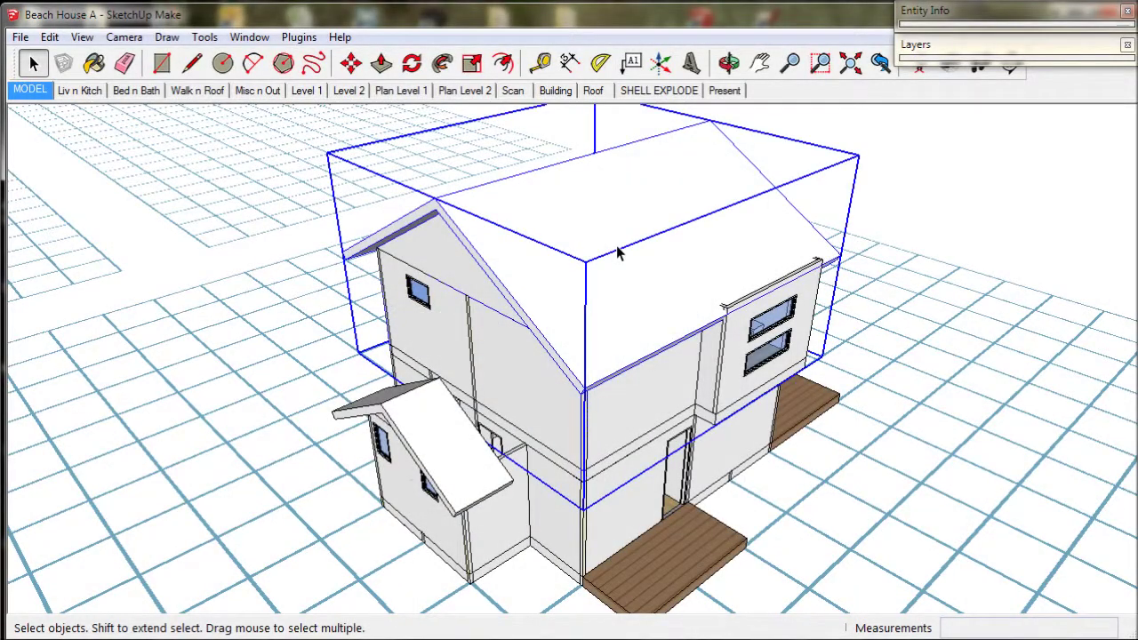
key("Delete")
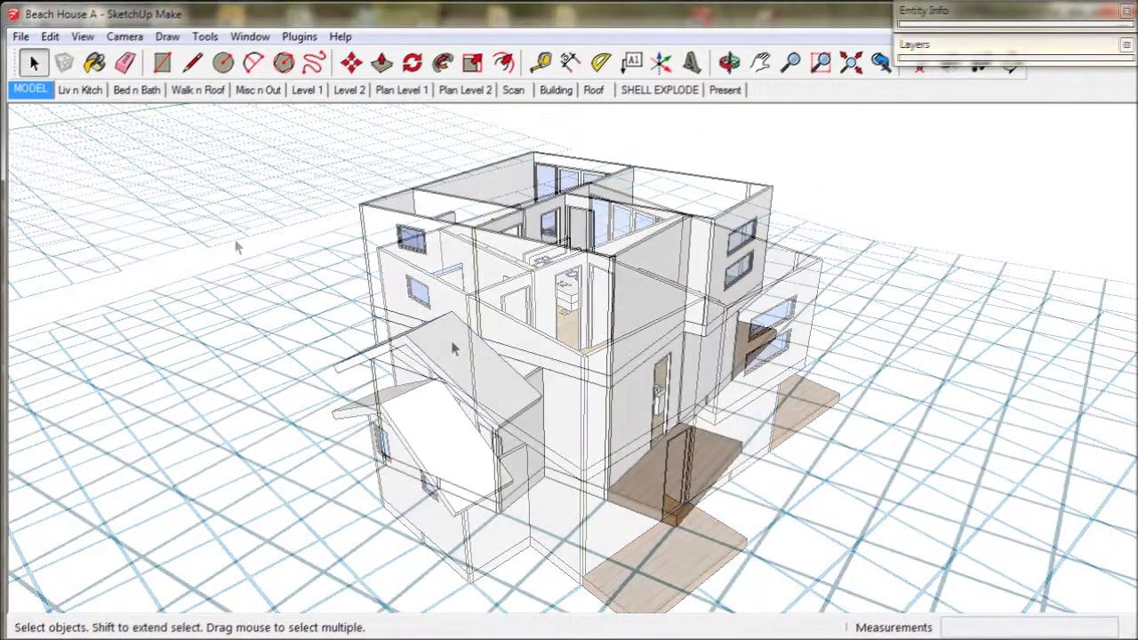
Copy the small gable roof component from the lower side wing up to the base corner of the upper-level wall, about 13' 1 1/2" away.
left_click(454, 350)
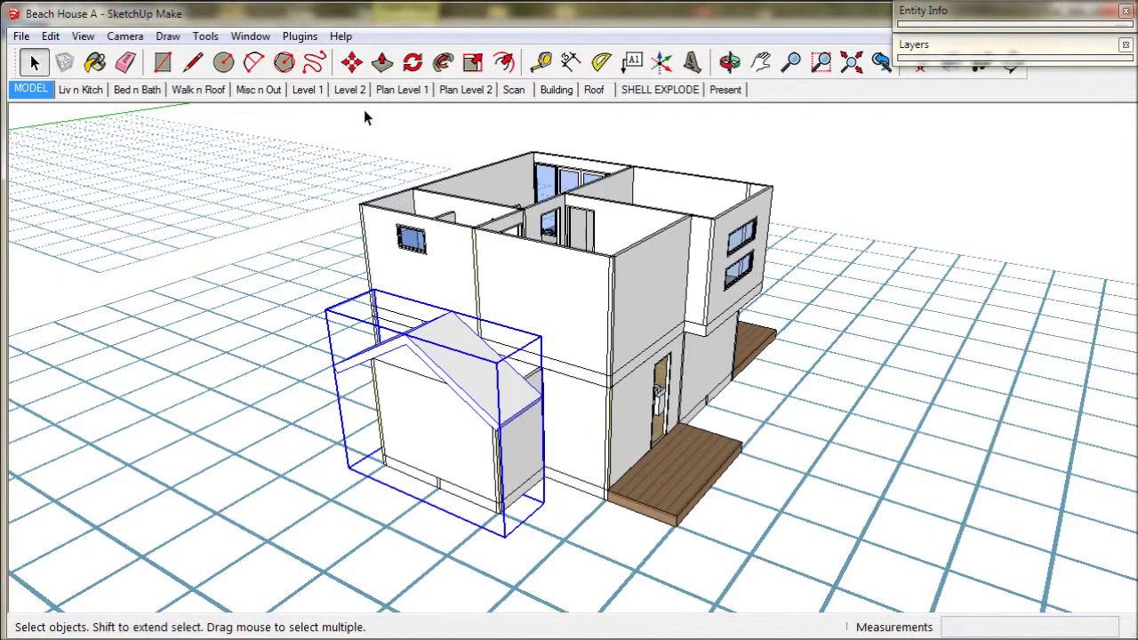
left_click(352, 62)
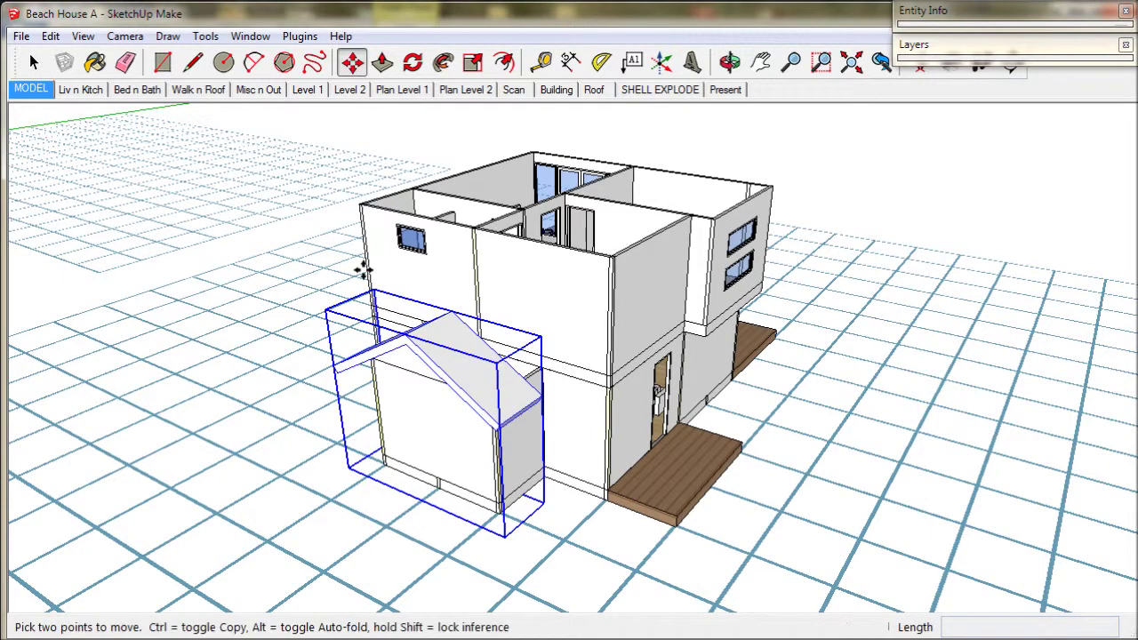
scroll(382, 458, "up", 6)
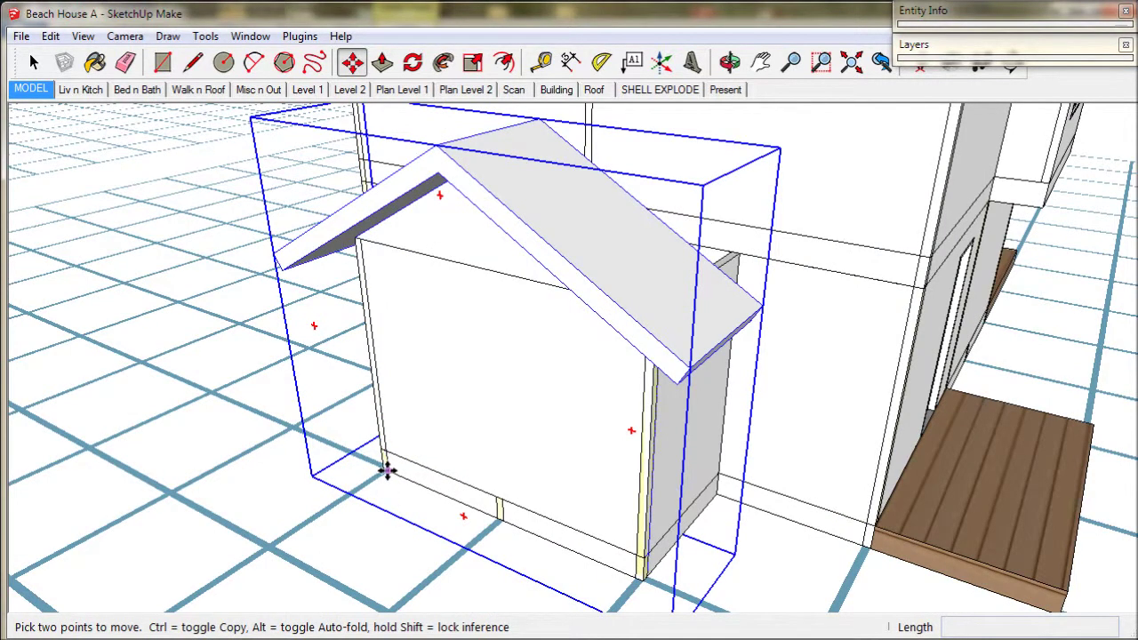
scroll(387, 471, "up", 6)
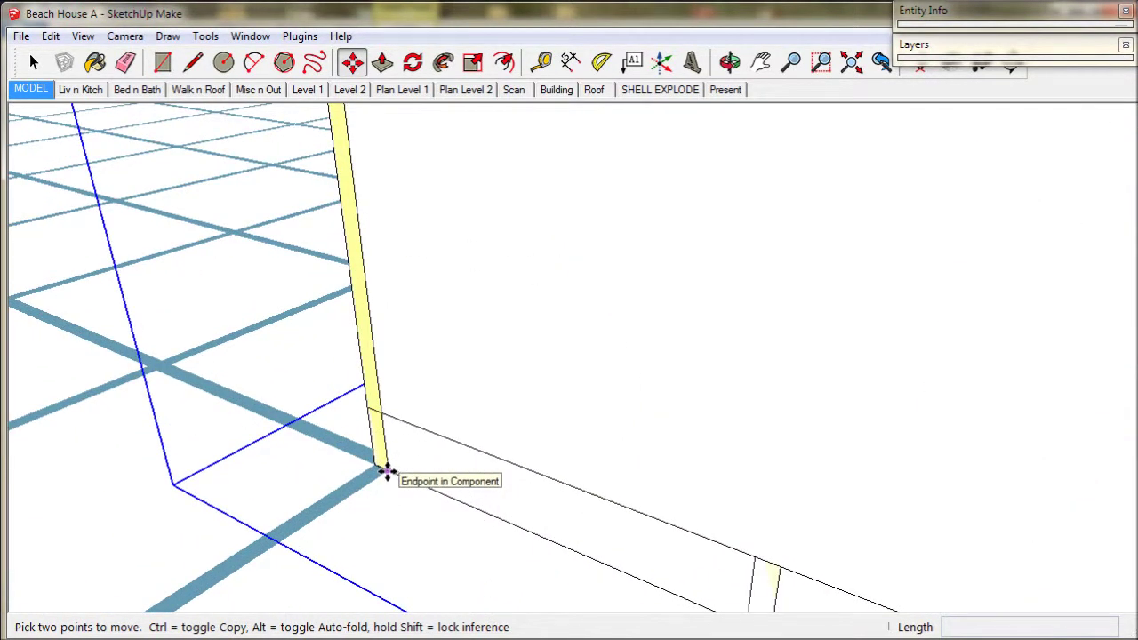
scroll(394, 439, "down", 3)
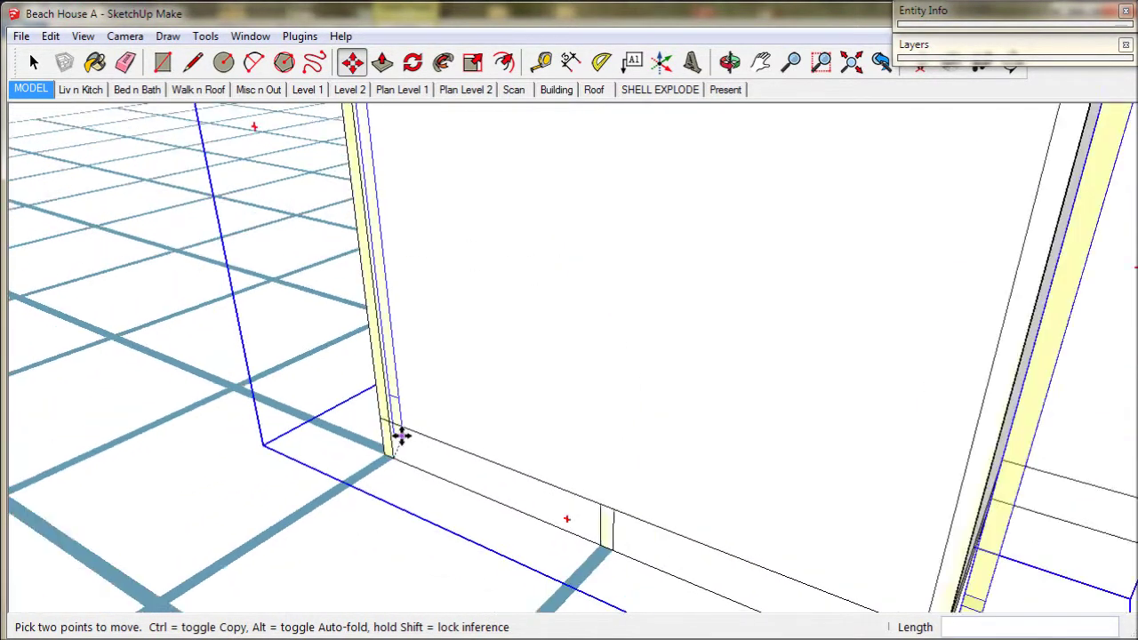
scroll(397, 434, "down", 4)
middle_click_drag(400, 406, 426, 569, "shift")
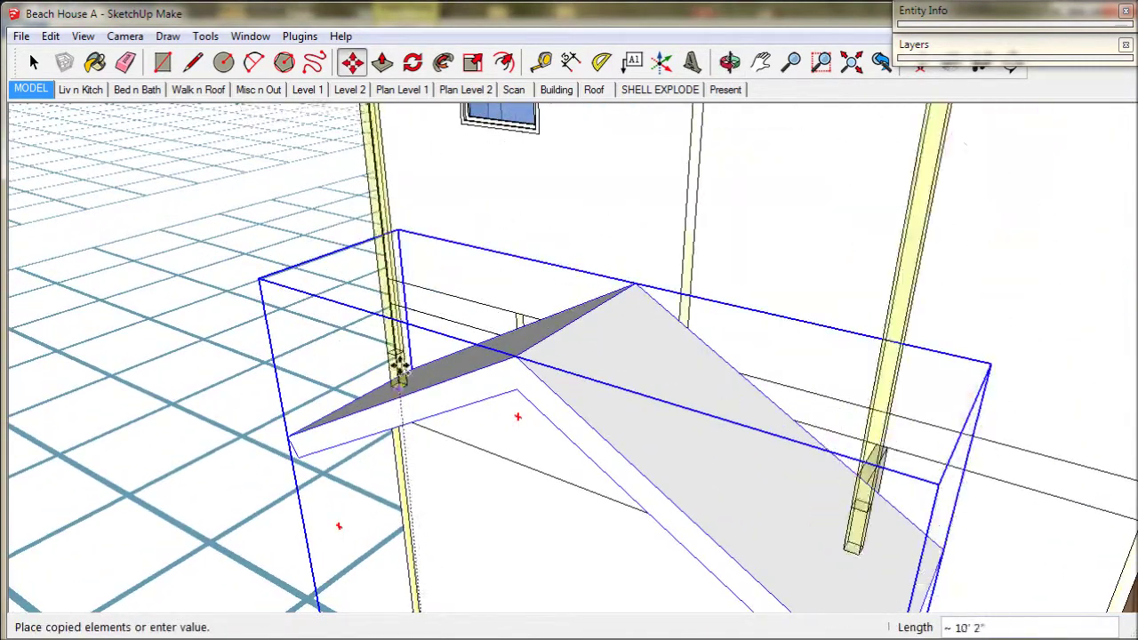
scroll(398, 347, "up", 3)
scroll(400, 336, "up", 6)
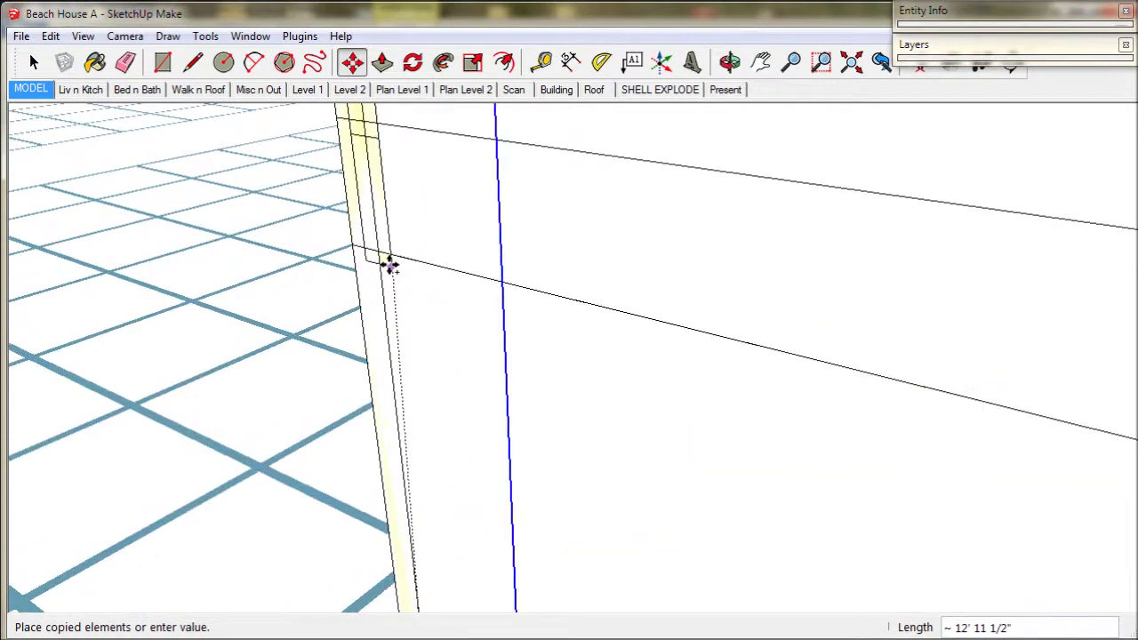
left_click(374, 247)
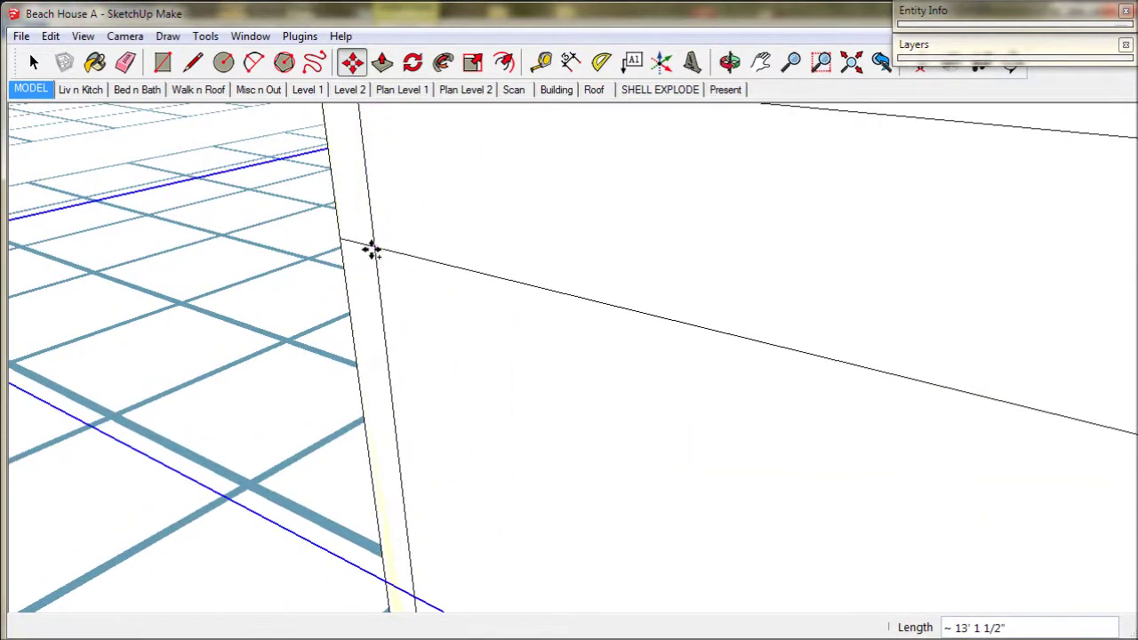
scroll(372, 249, "down", 1)
scroll(371, 249, "down", 6)
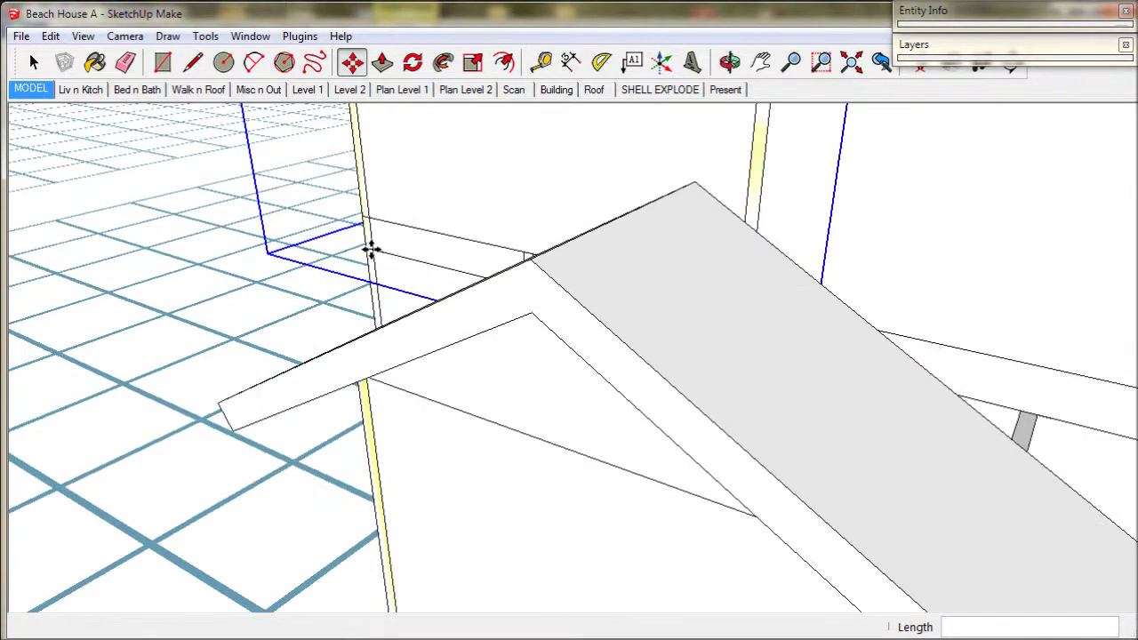
scroll(372, 250, "down", 2)
middle_click_drag(372, 249, 367, 401)
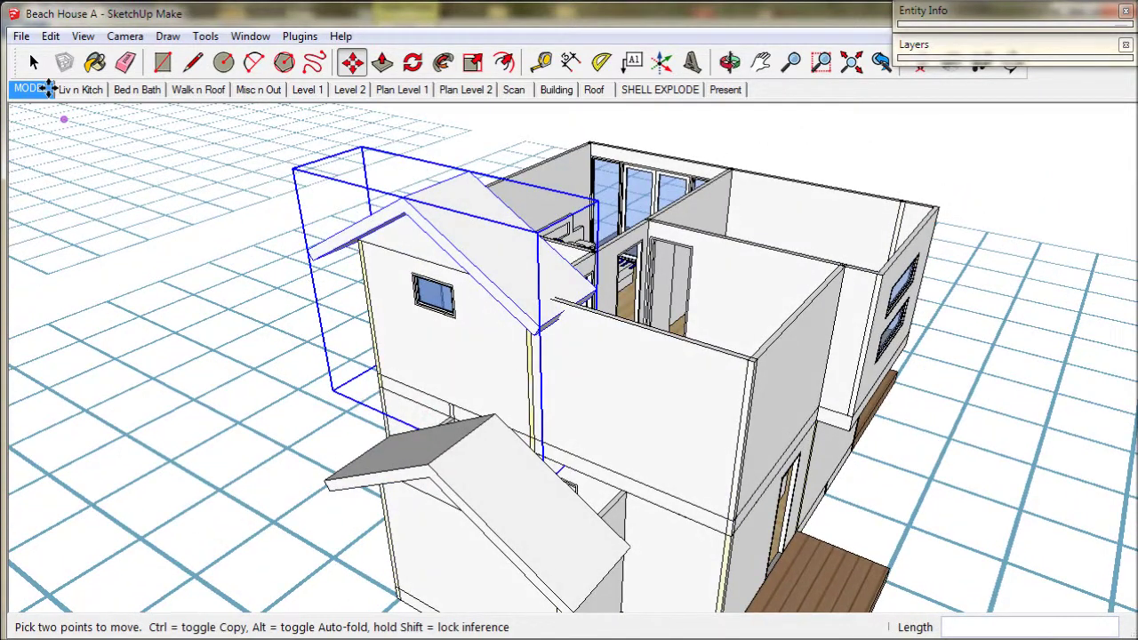
Rotate the original gable roof component on the lower side wing by 180 degrees.
left_click(34, 62)
left_click(445, 454)
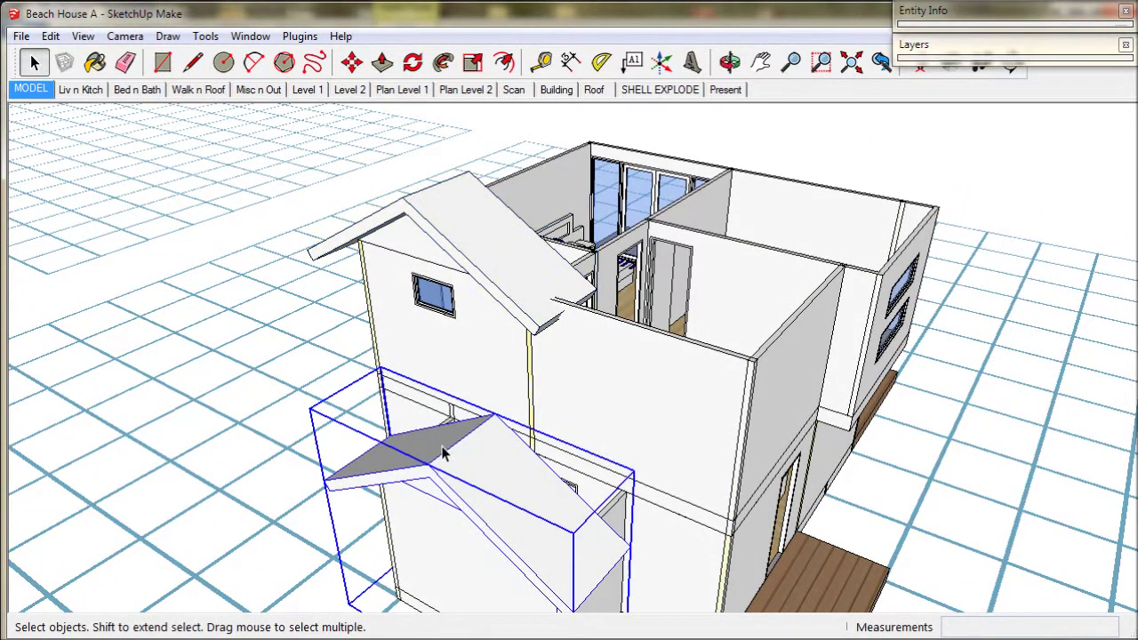
middle_click_drag(473, 474, 495, 381)
left_click(353, 63)
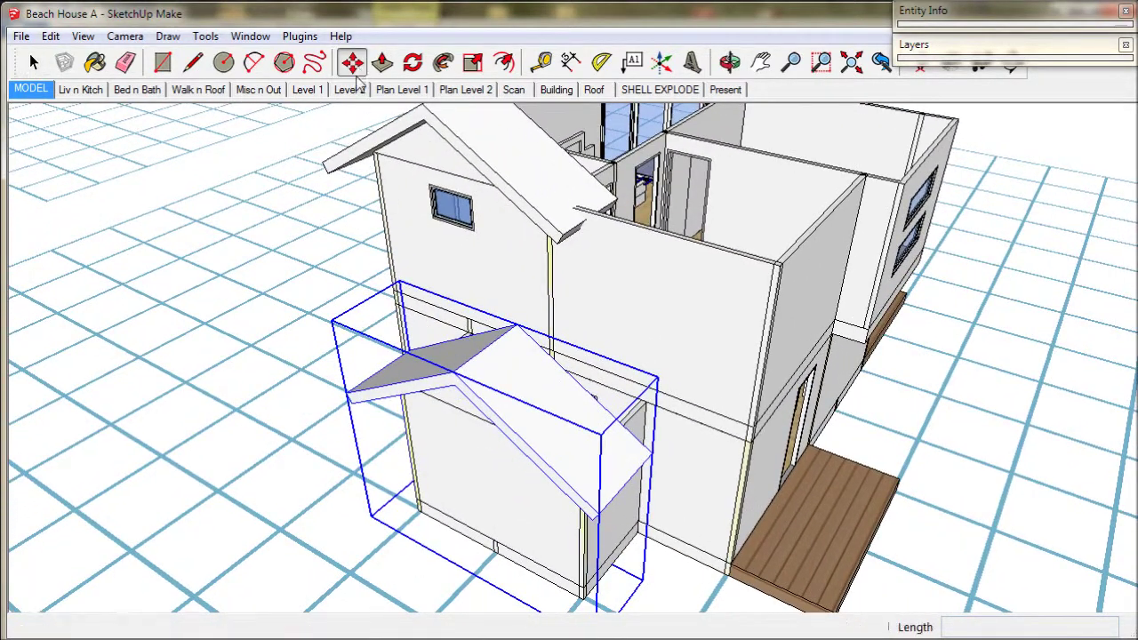
left_click(514, 329)
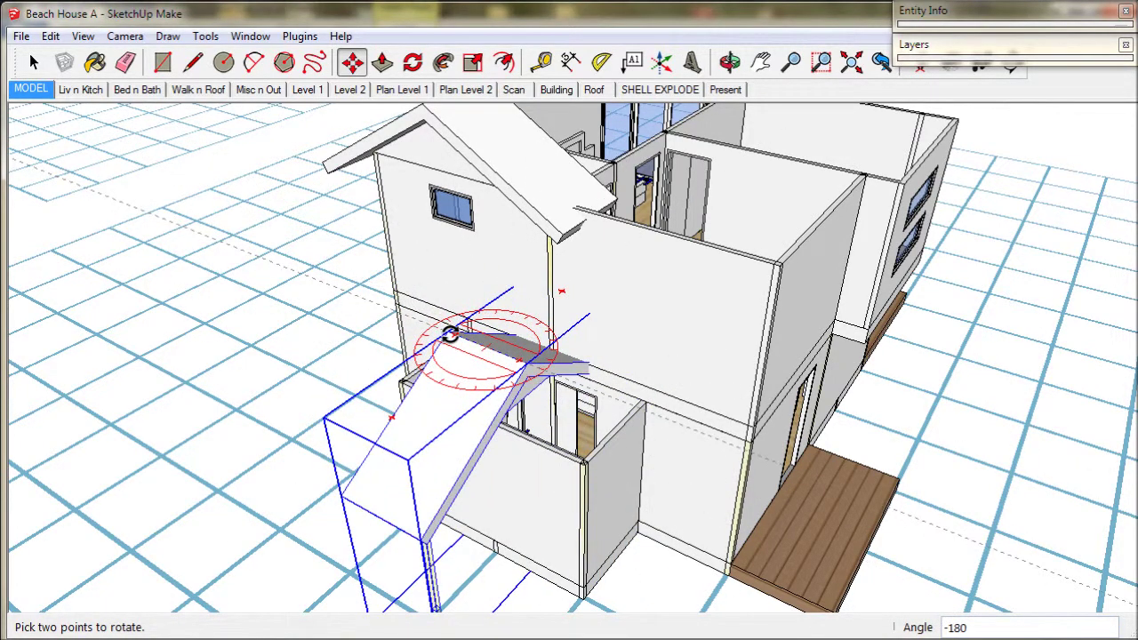
left_click(451, 333)
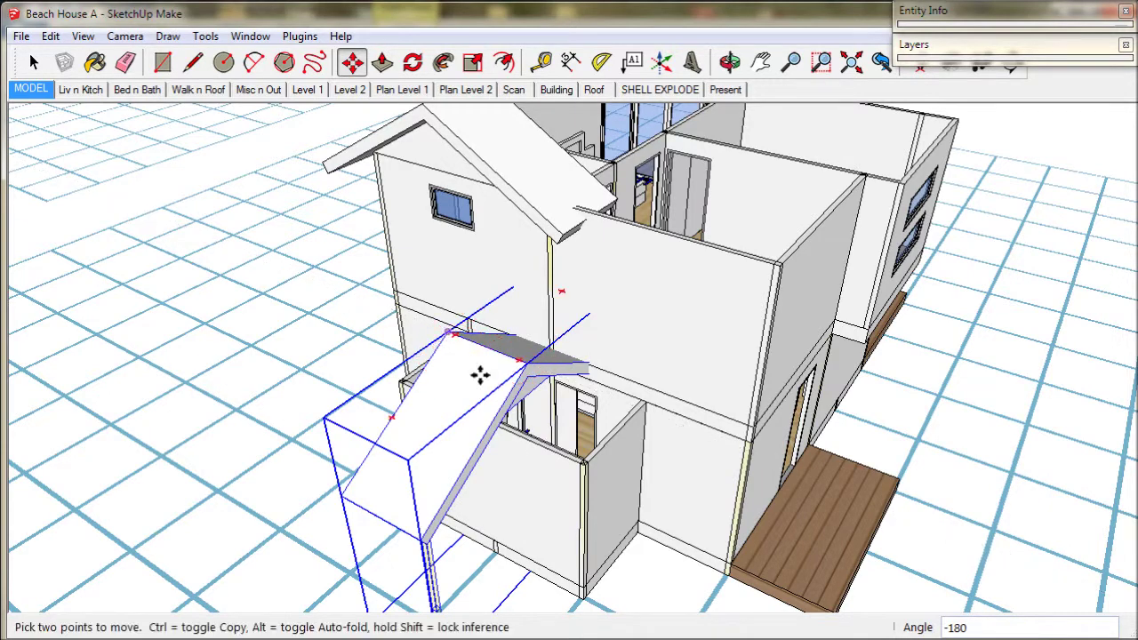
Move the rotated roof component so the base of its corner post meets the outer bottom corner of the lower side wing.
middle_click_drag(533, 495, 511, 398, "shift")
scroll(511, 398, "up", 2)
key("m")
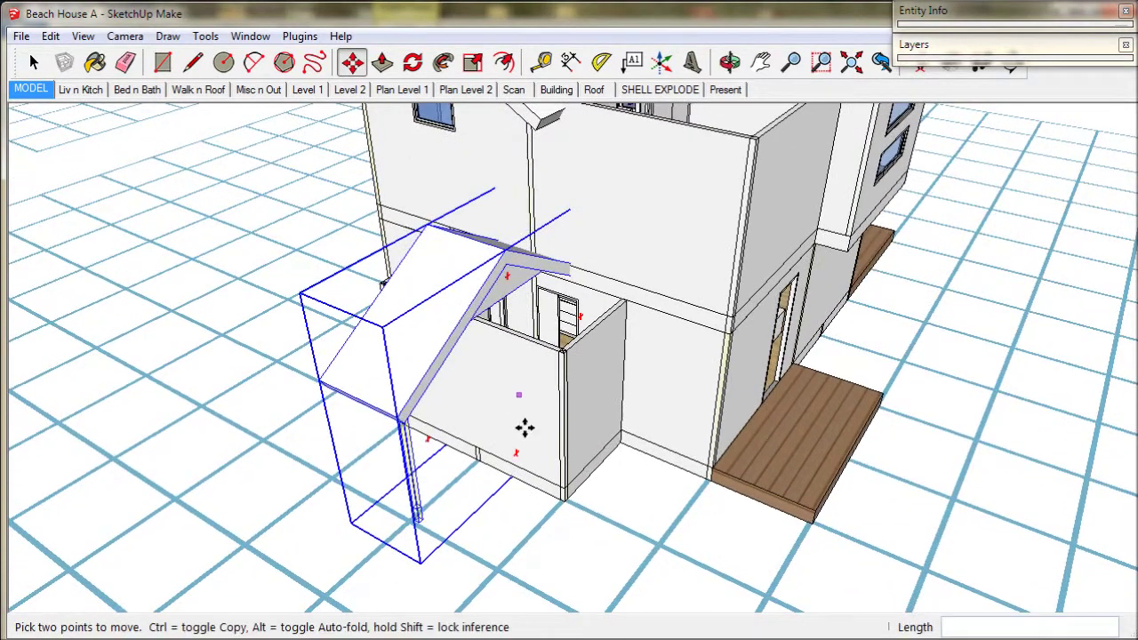
scroll(523, 428, "up", 3)
scroll(524, 429, "up", 1)
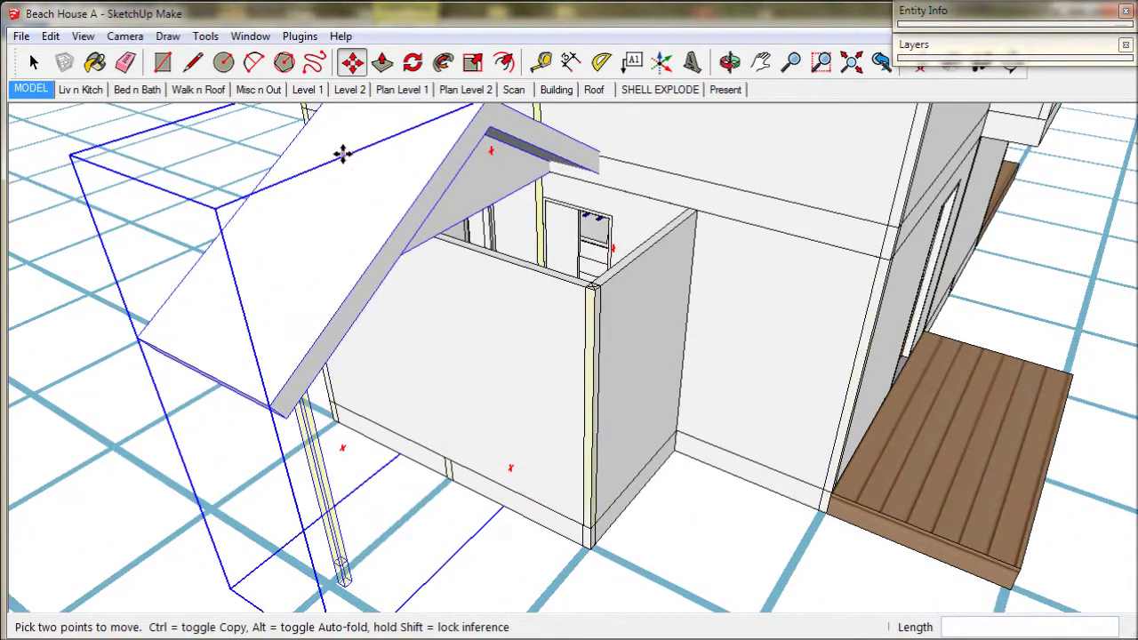
scroll(343, 587, "up", 2)
left_click(343, 585)
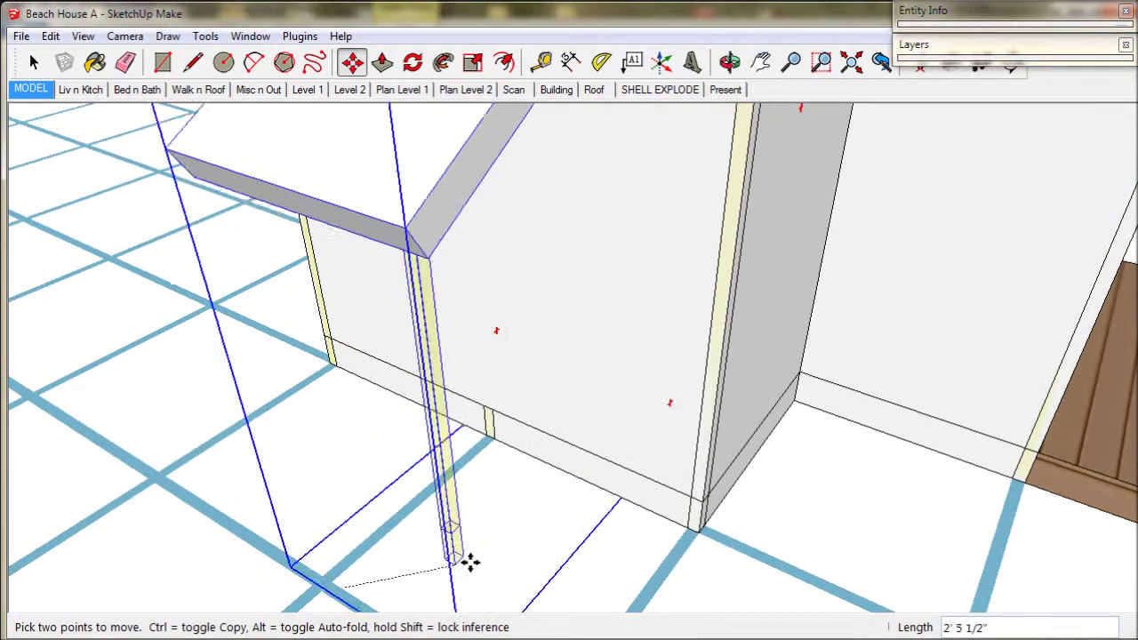
left_click(698, 531)
middle_click_drag(698, 531, 578, 518)
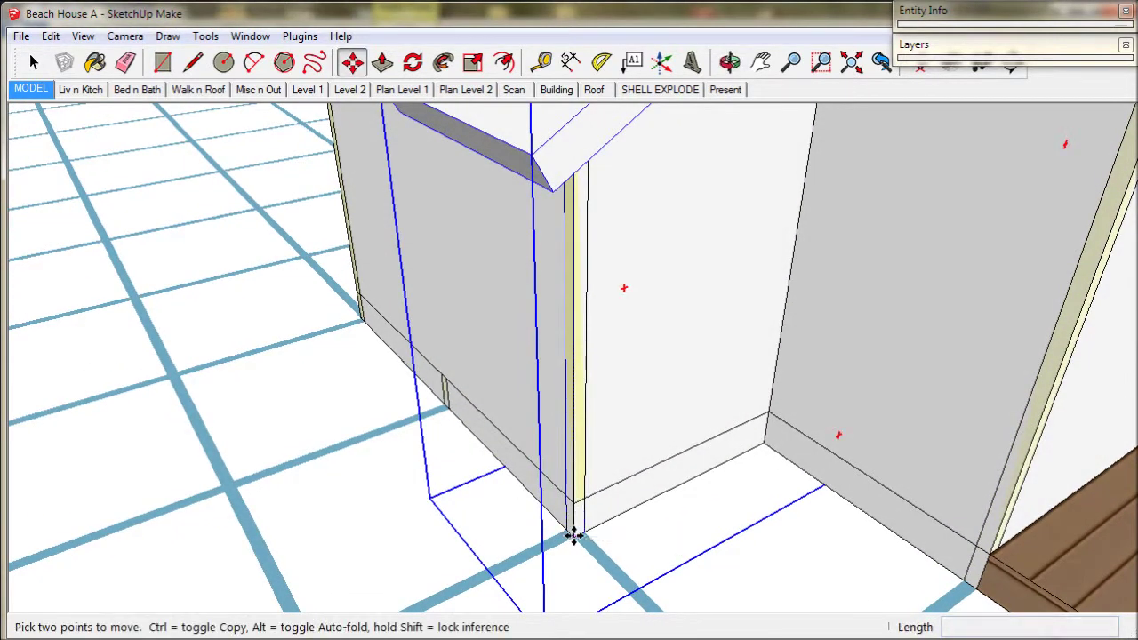
Copy the rotated roof component to the bottom corner of the upper-level bump-out with two windows, about 22' 1" away, and clear the selection.
left_click(574, 534)
key("ctrl")
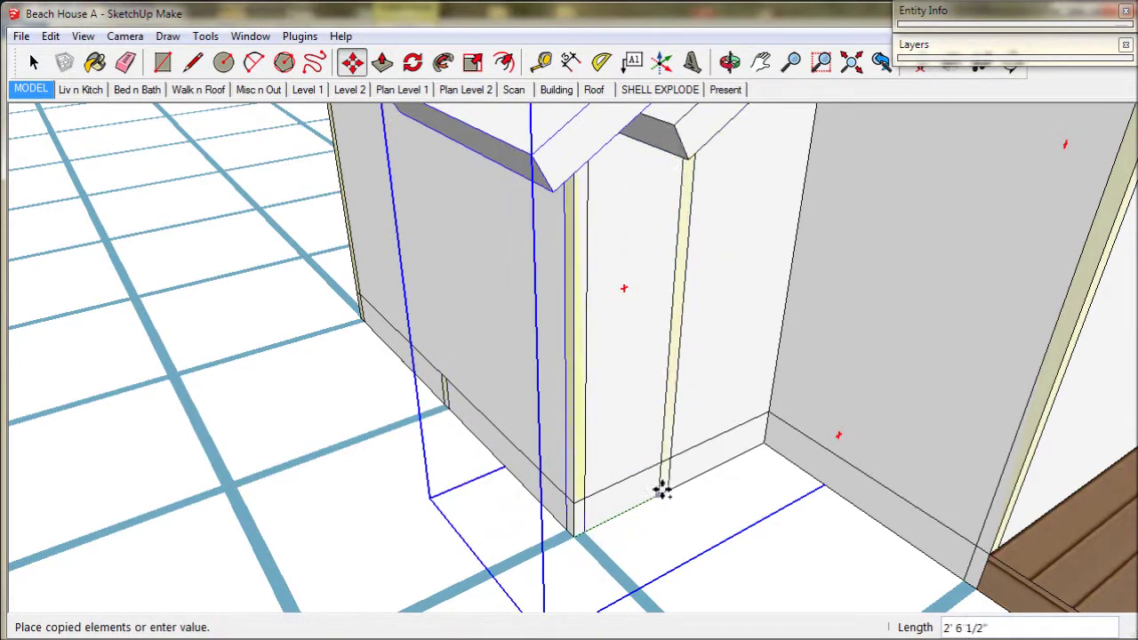
scroll(707, 481, "down", 10)
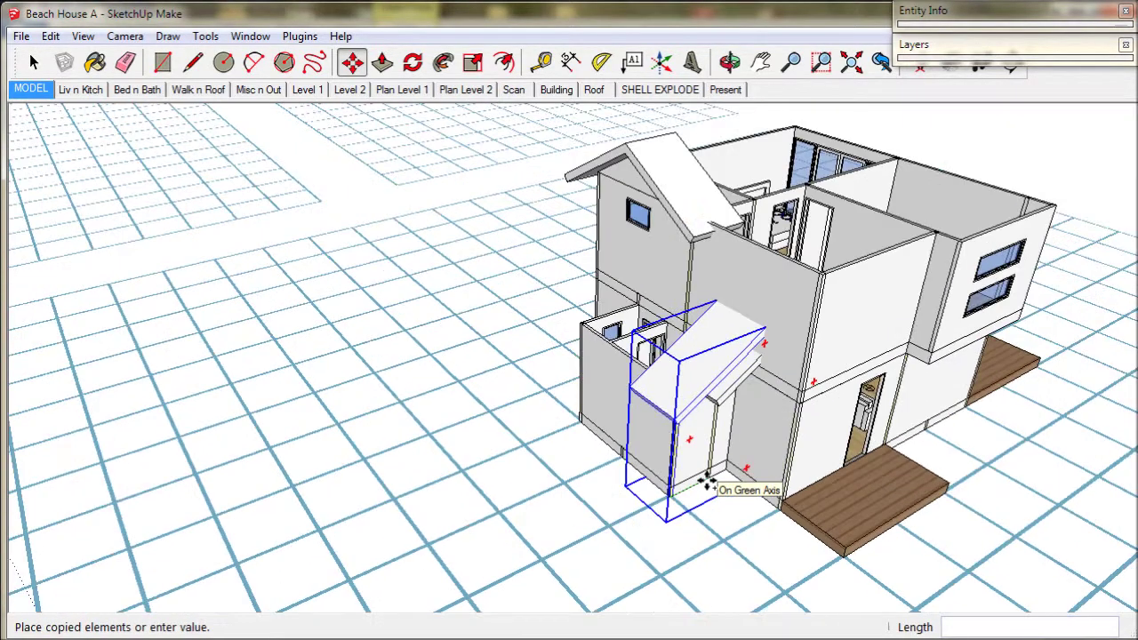
scroll(707, 481, "down", 3)
middle_click_drag(709, 480, 641, 473)
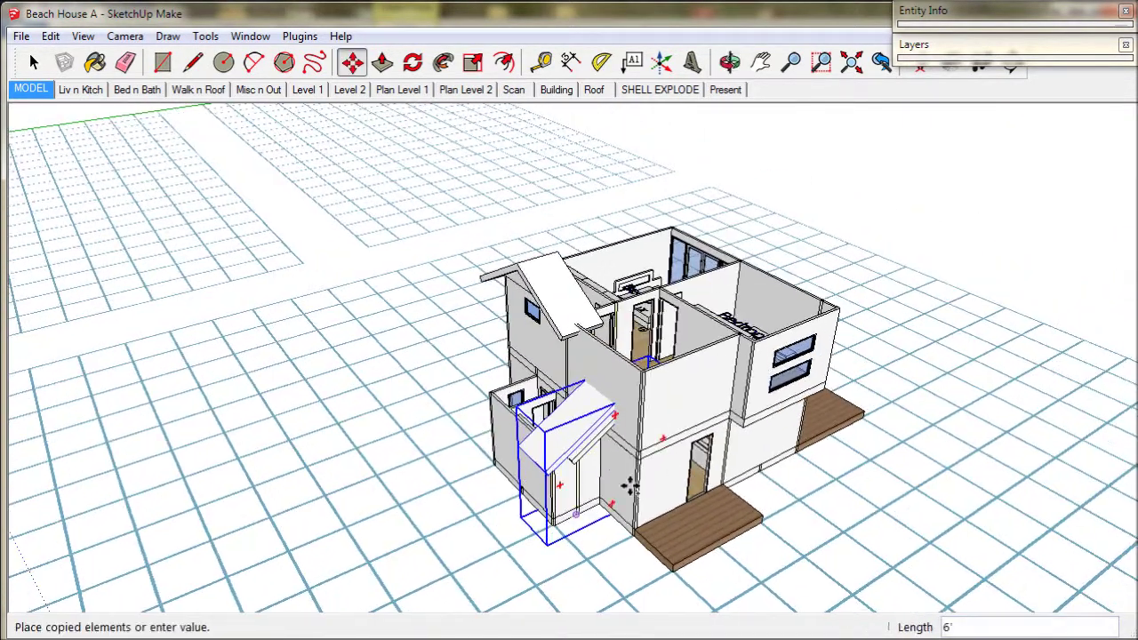
middle_click_drag(702, 440, 689, 427)
scroll(750, 415, "up", 5)
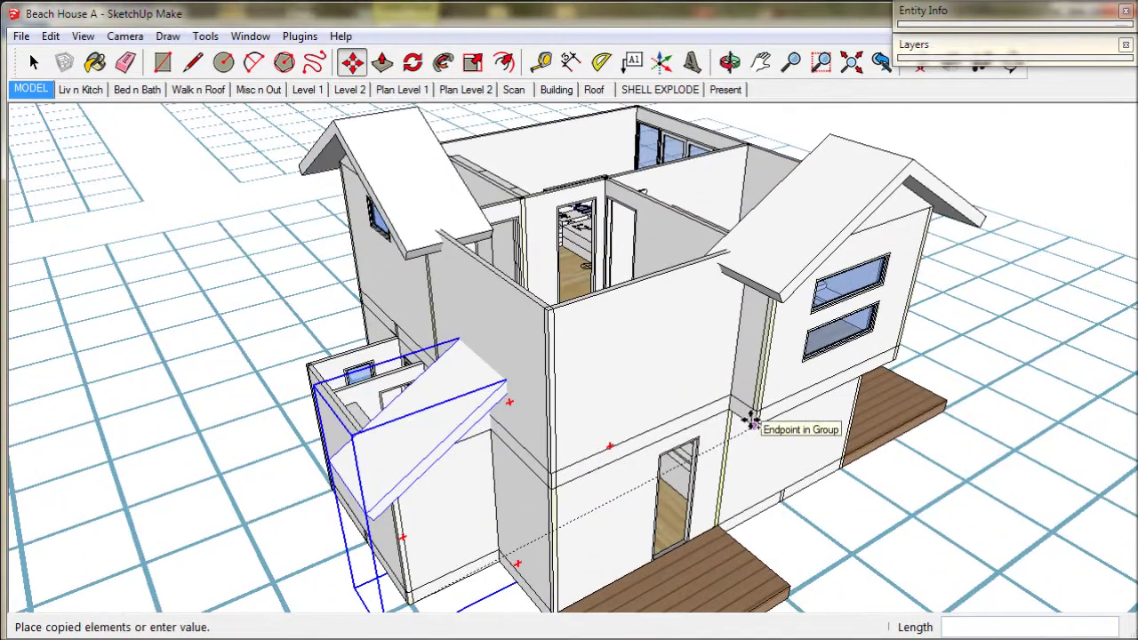
scroll(751, 418, "up", 6)
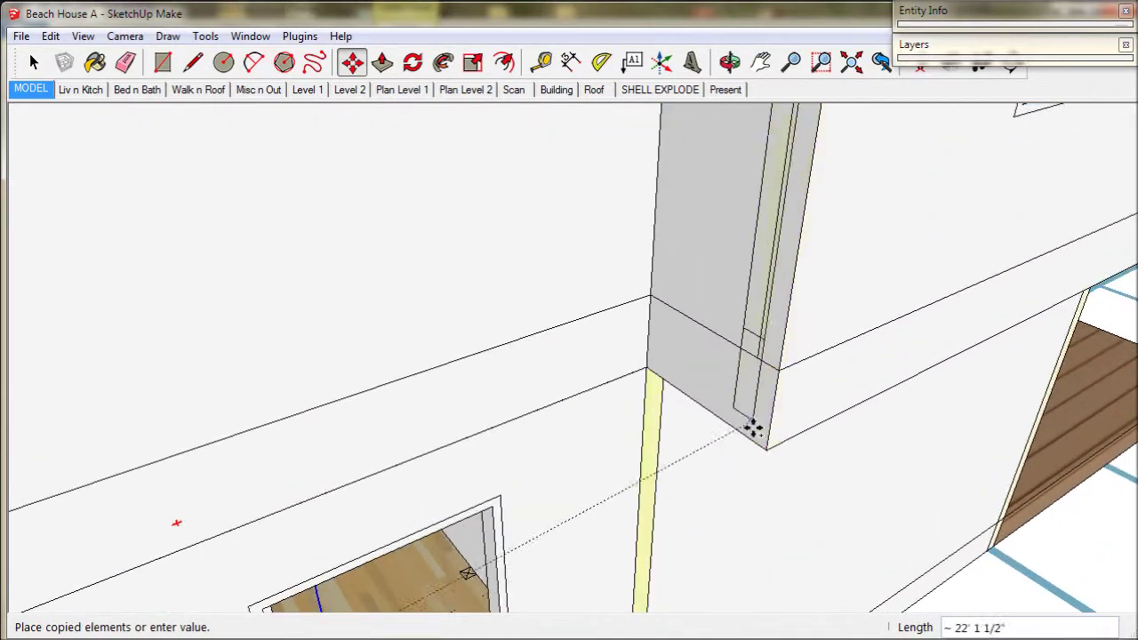
left_click(767, 451)
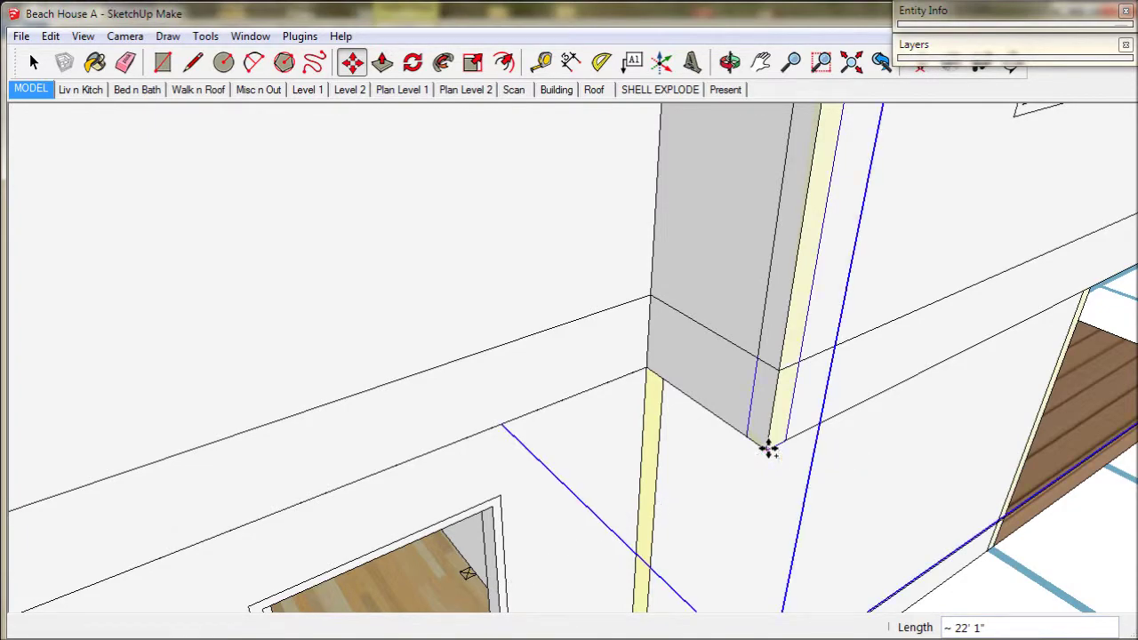
scroll(767, 448, "down", 5)
scroll(768, 448, "down", 6)
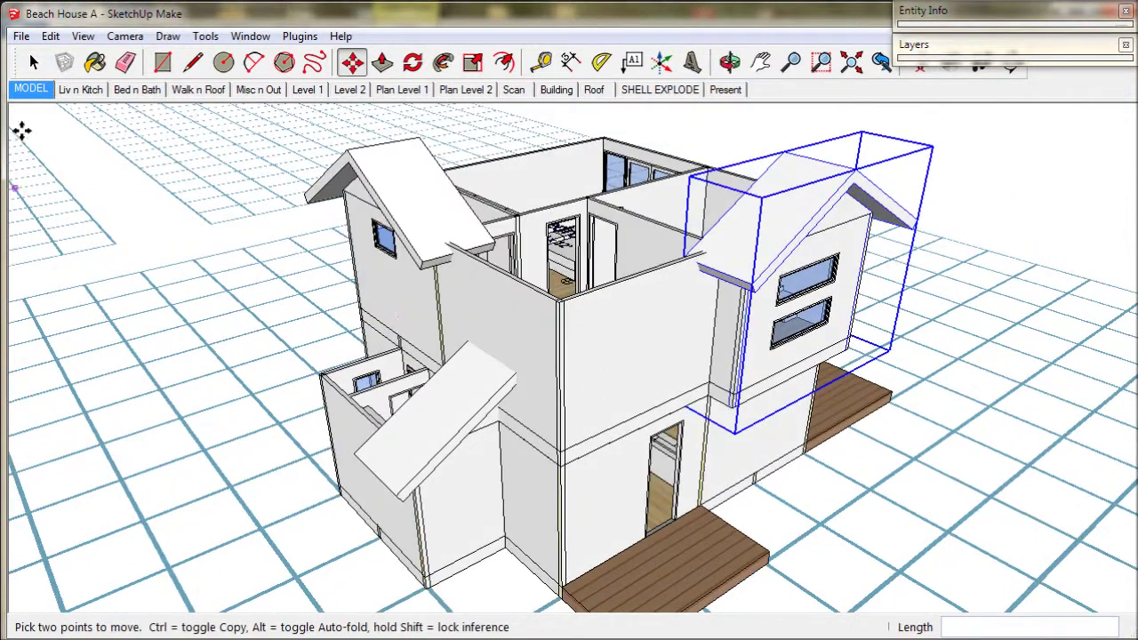
key("space")
left_click(140, 233)
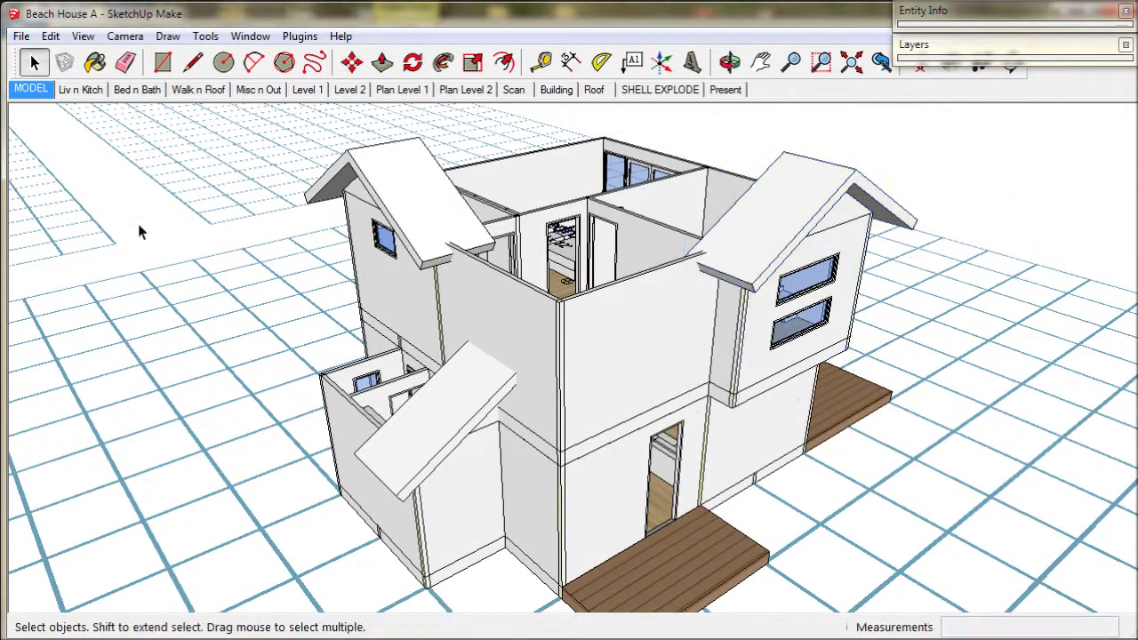
Open the lower side wing's roof component and its nested roof group for editing, and select all the roof slab geometry.
left_click(442, 394)
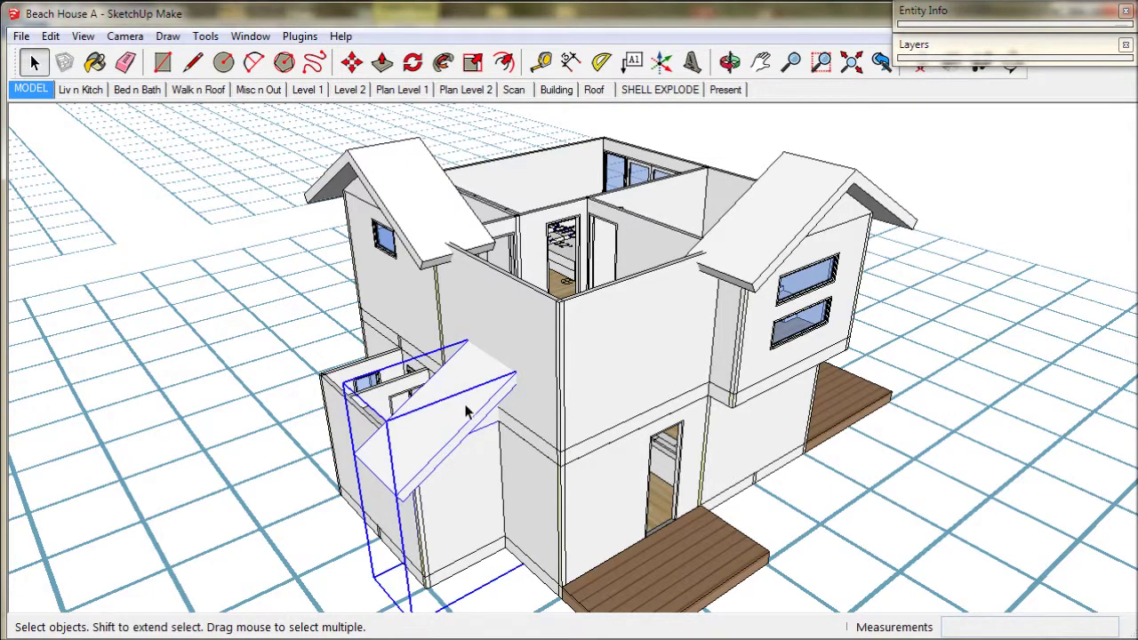
middle_click_drag(466, 411, 455, 356)
scroll(488, 355, "up", 3)
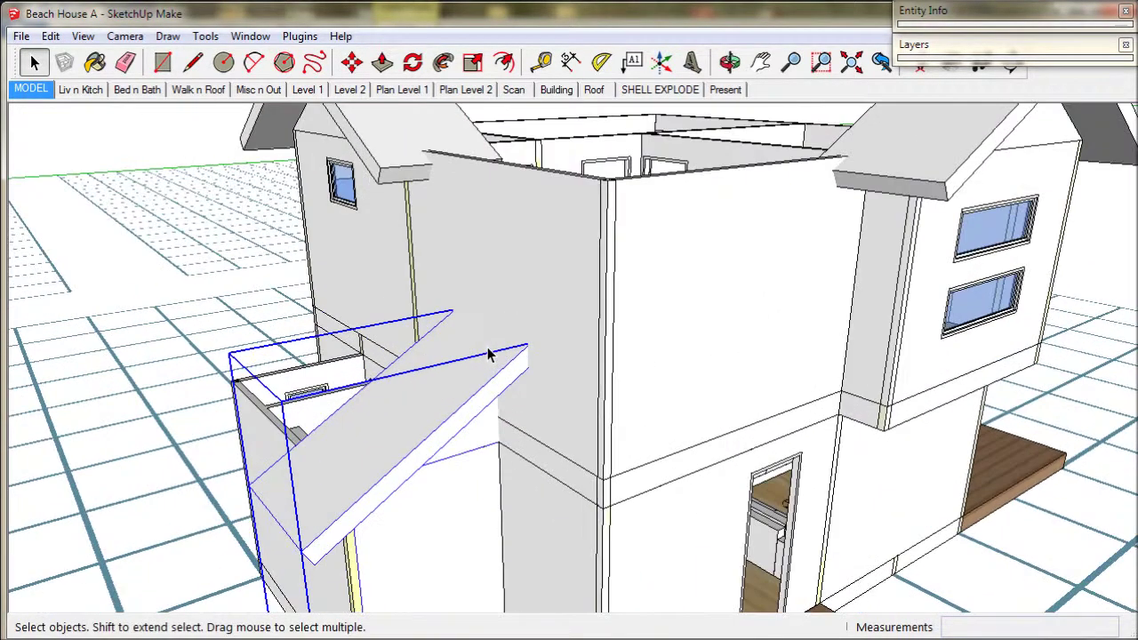
scroll(488, 356, "up", 2)
double_click(477, 375)
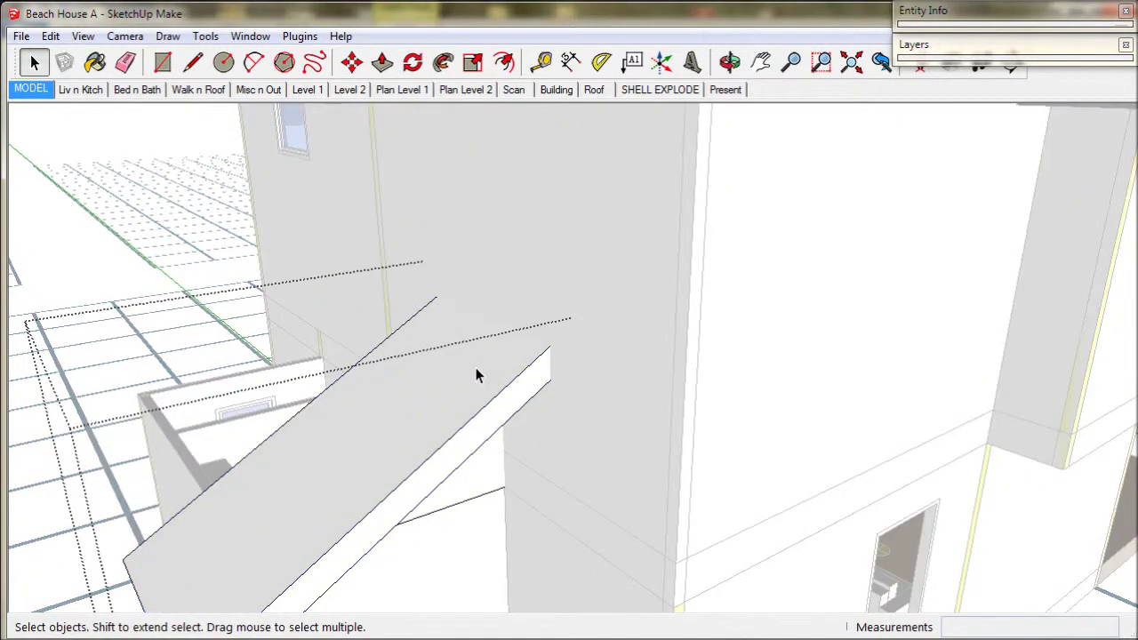
left_click(476, 375)
double_click(476, 375)
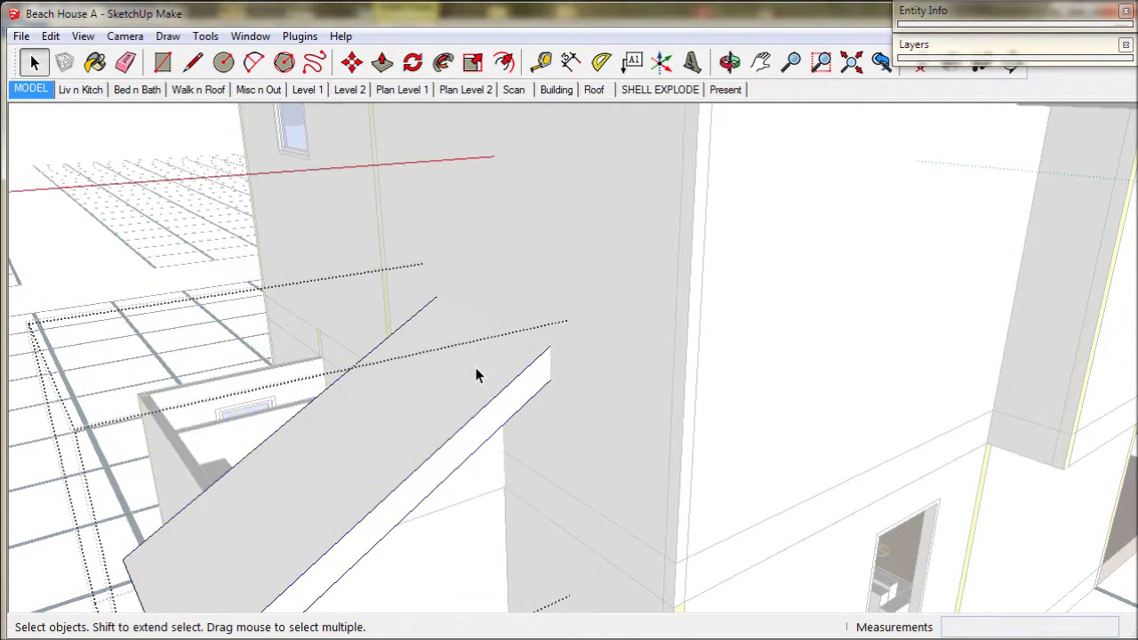
triple_click(476, 376)
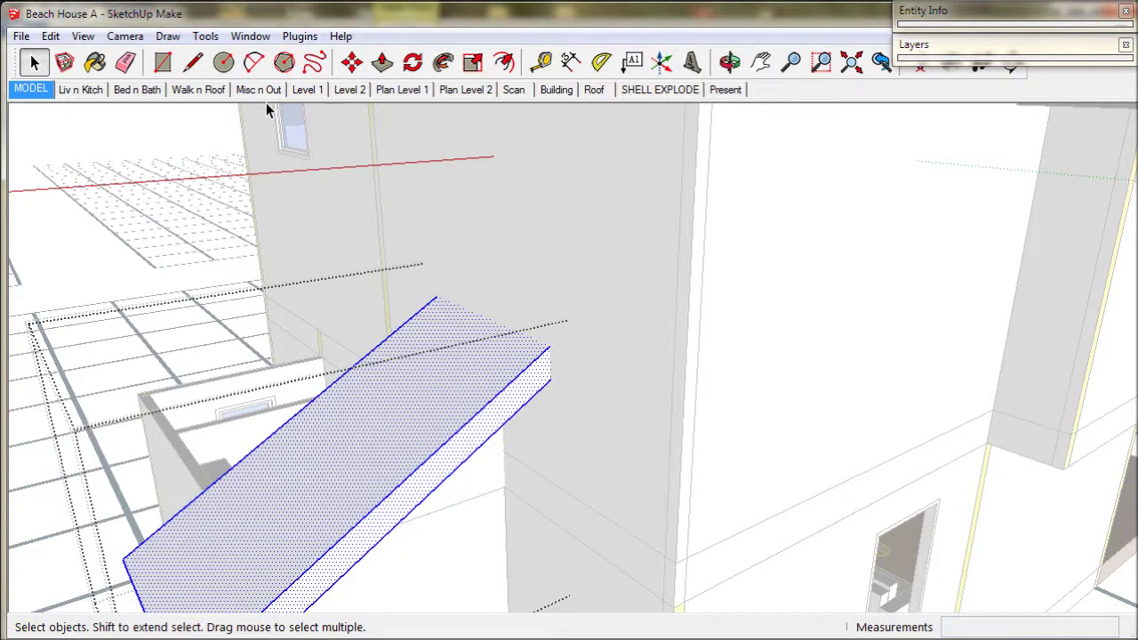
Draw a vertical line about 9" long across the roof slab's front face where it meets the taller house wall, and leave the slab group.
left_click(193, 63)
scroll(545, 383, "up", 2)
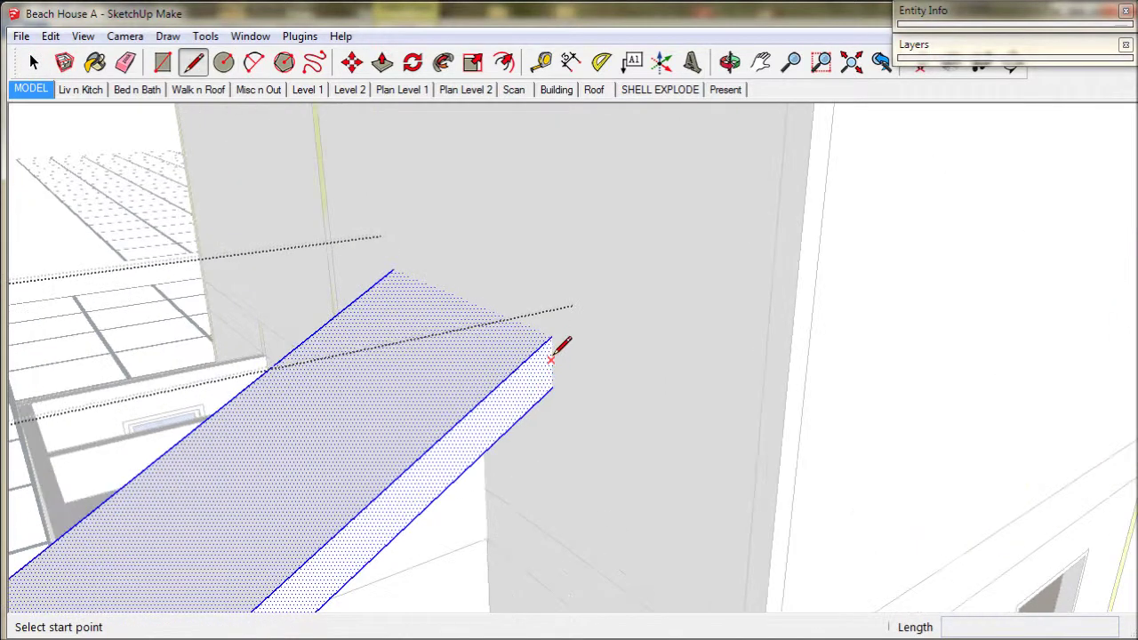
left_click(550, 337)
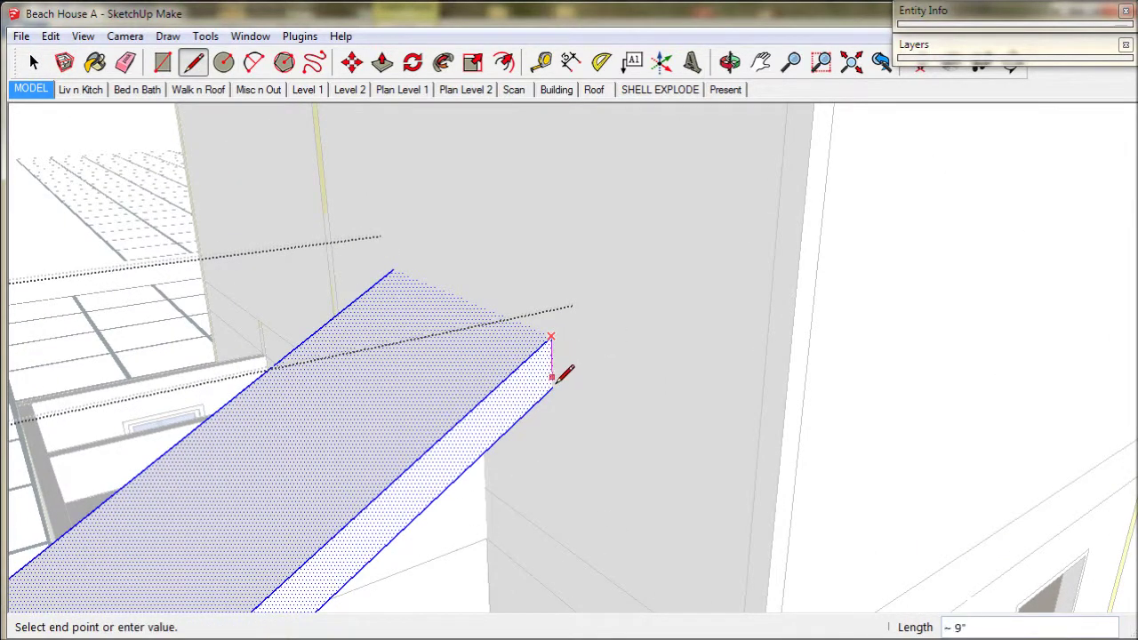
left_click(552, 387)
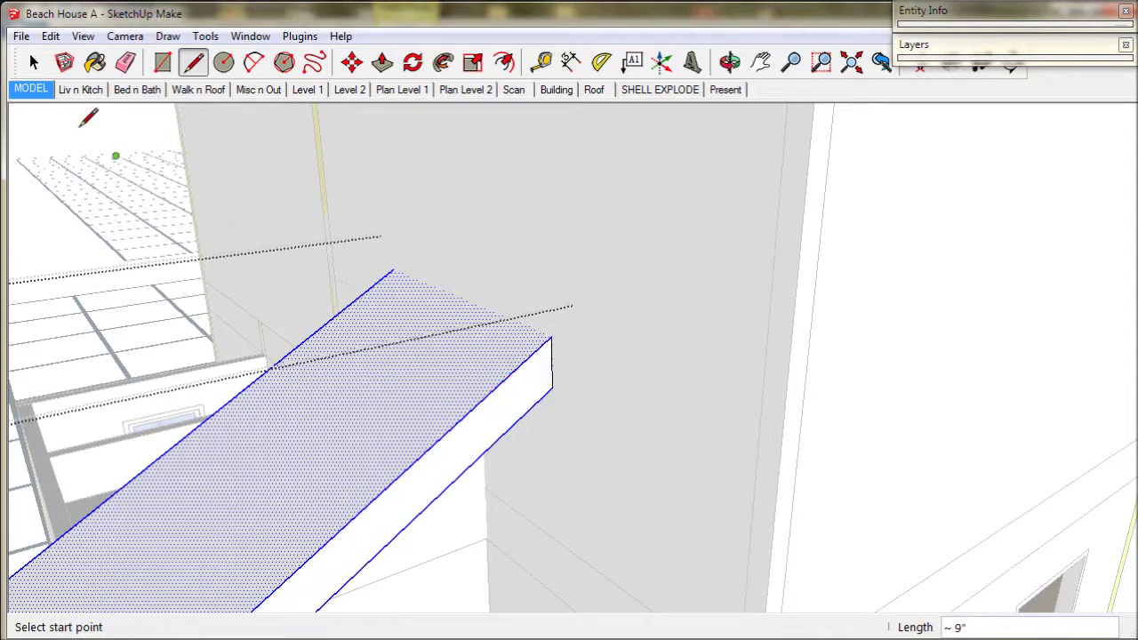
left_click(36, 64)
middle_click_drag(423, 414, 506, 327)
key("Escape")
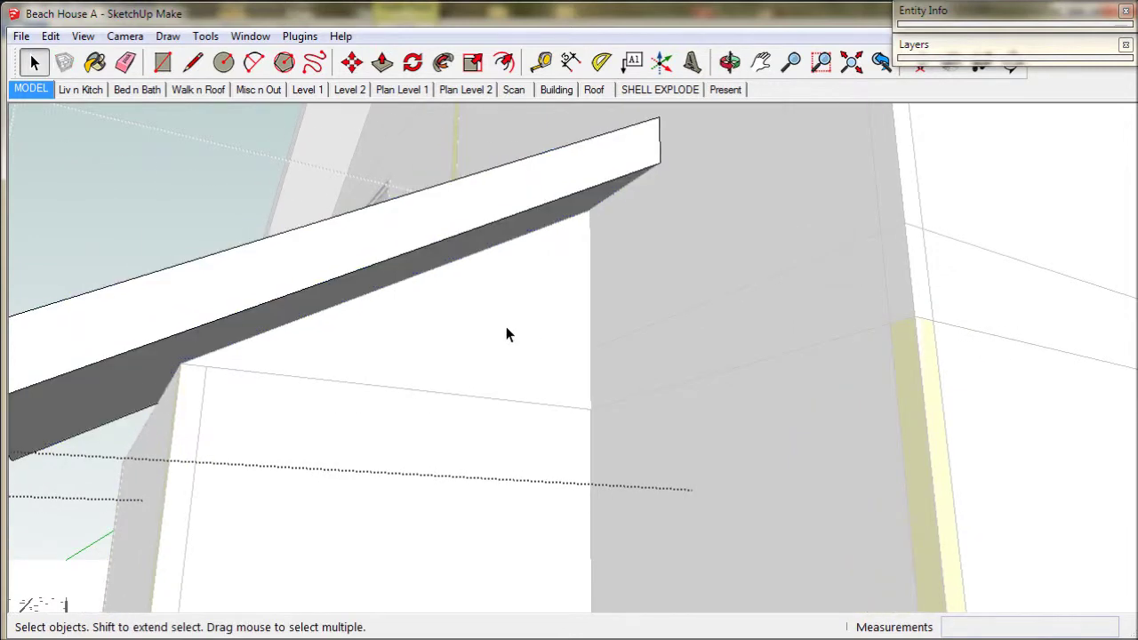
Inside the triangular gable wall group, draw a vertical line about 3' 5 1/2" long down its face where it meets the taller wall.
double_click(506, 335)
double_click(506, 335)
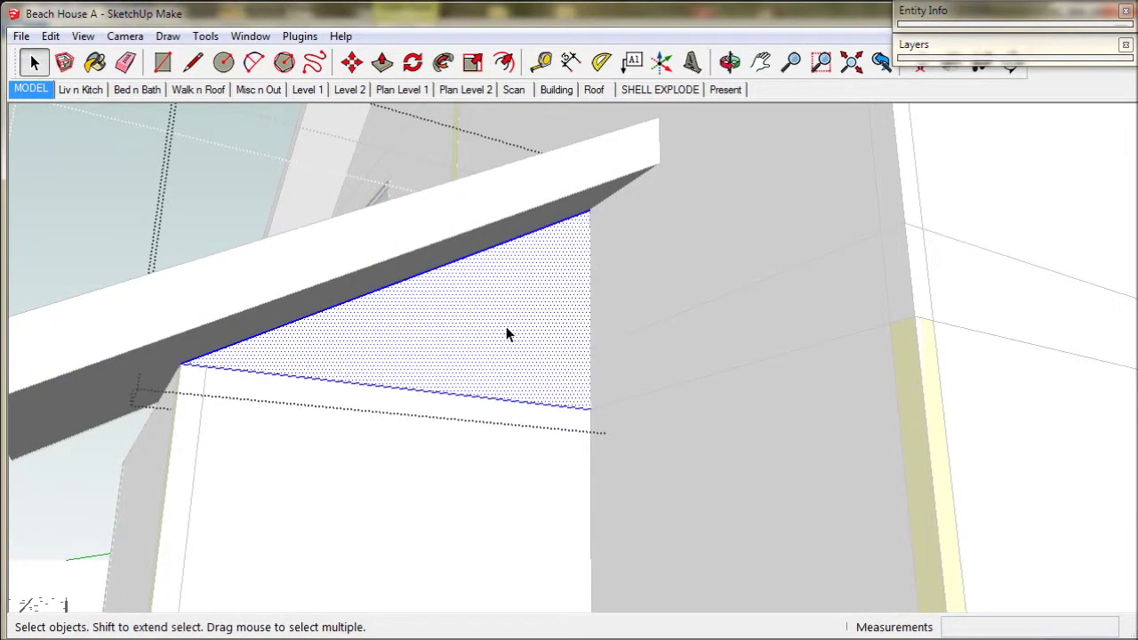
left_click(193, 64)
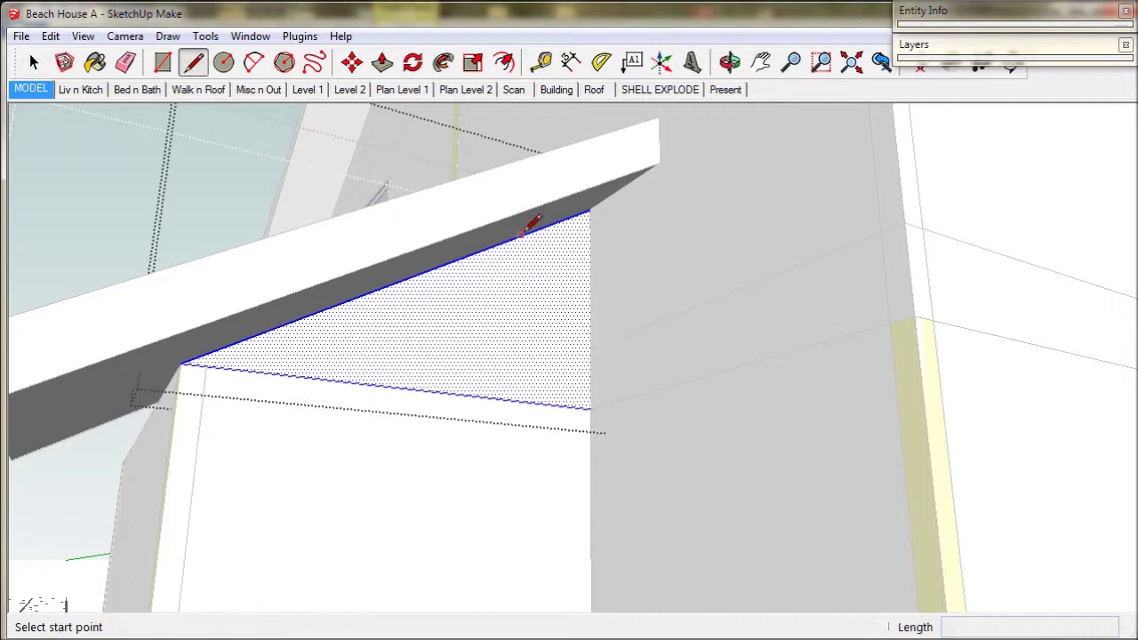
scroll(591, 218, "up", 3)
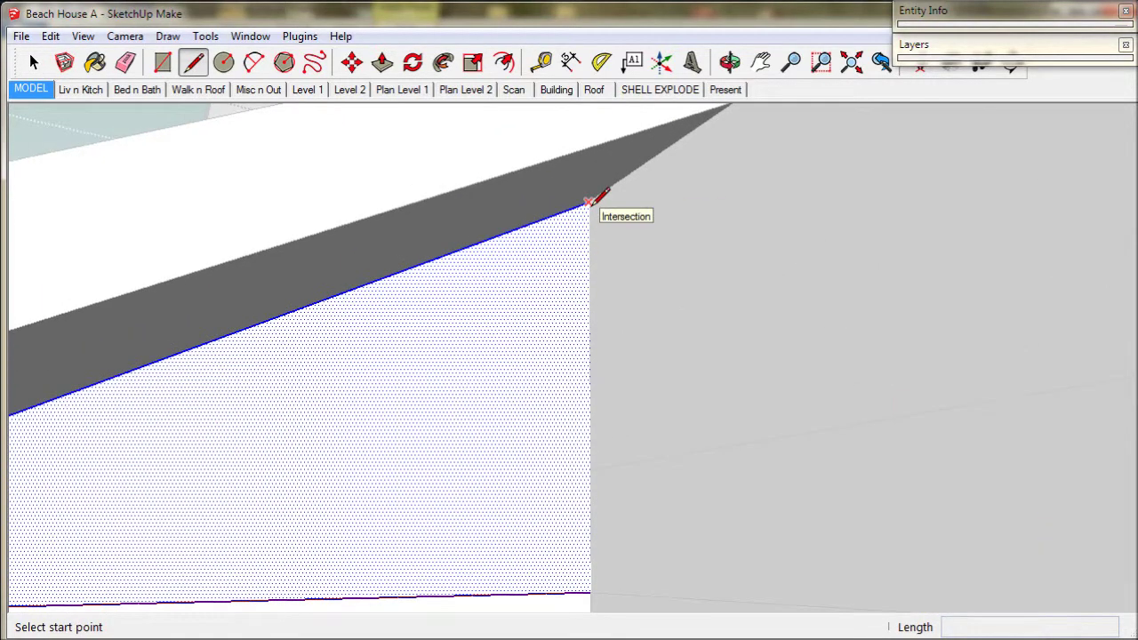
left_click(588, 202)
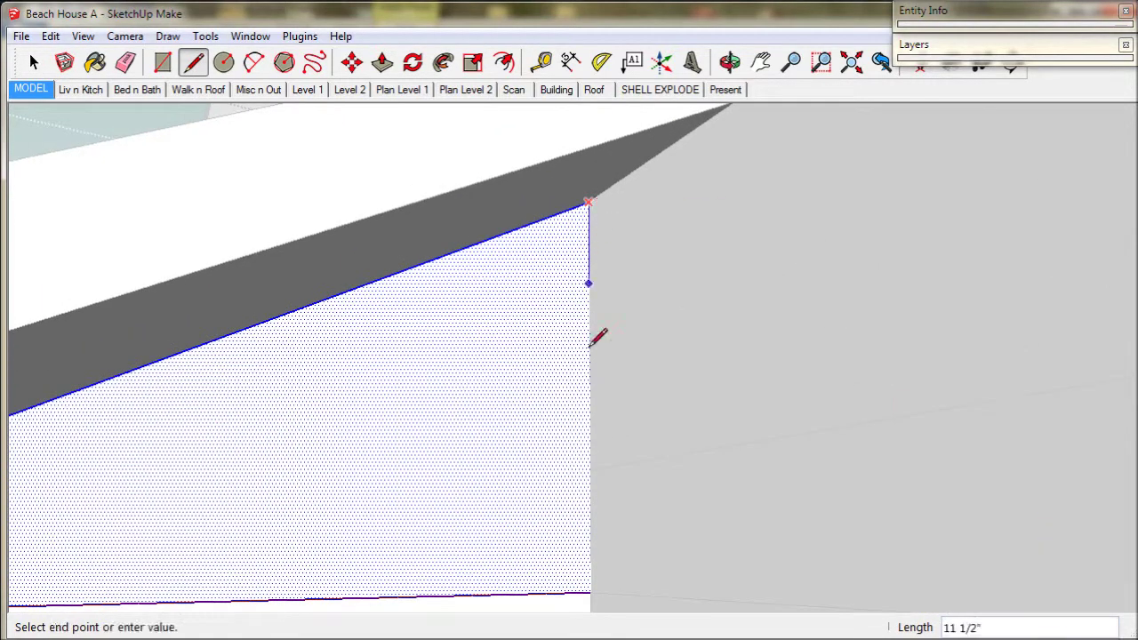
left_click(591, 592)
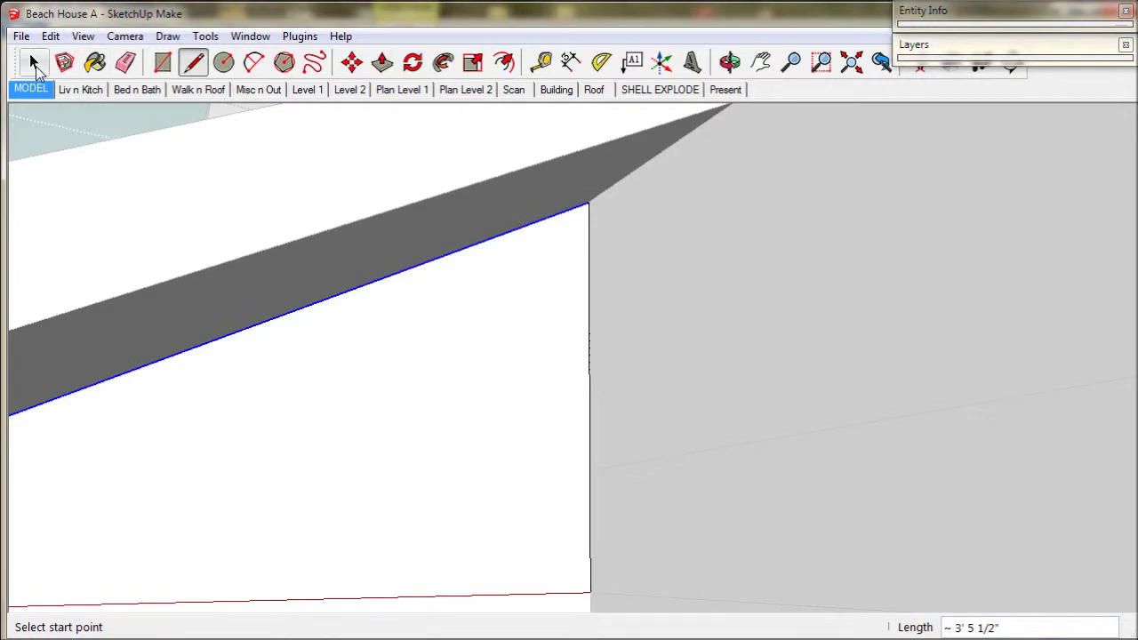
left_click(33, 61)
Hide the rest of the model while editing the roof component.
middle_click_drag(347, 210, 365, 224)
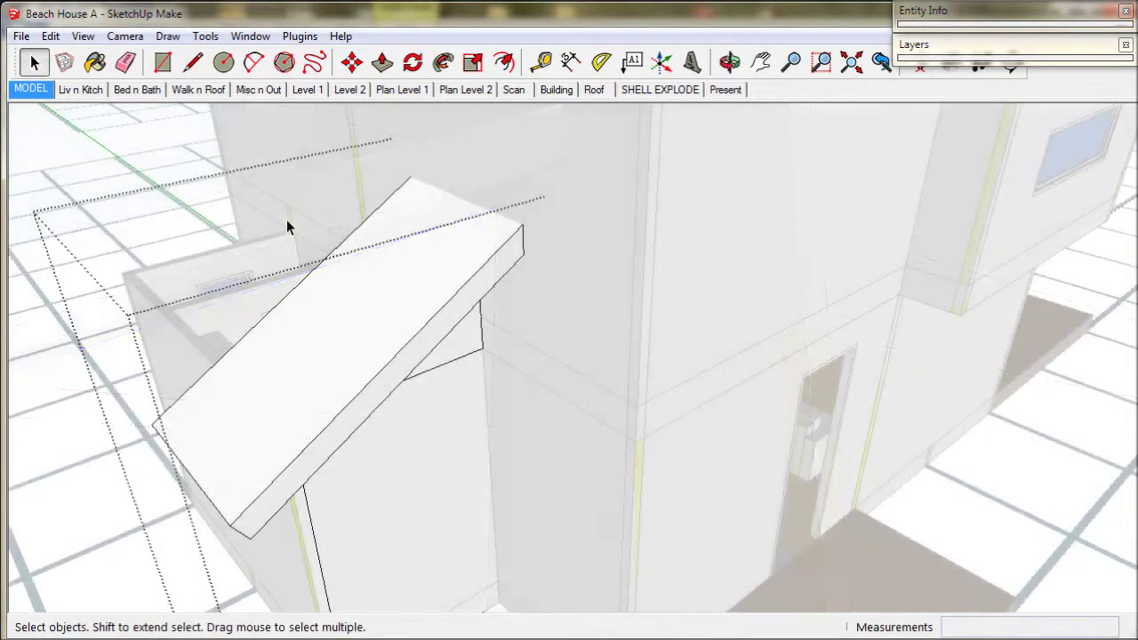
left_click(89, 39)
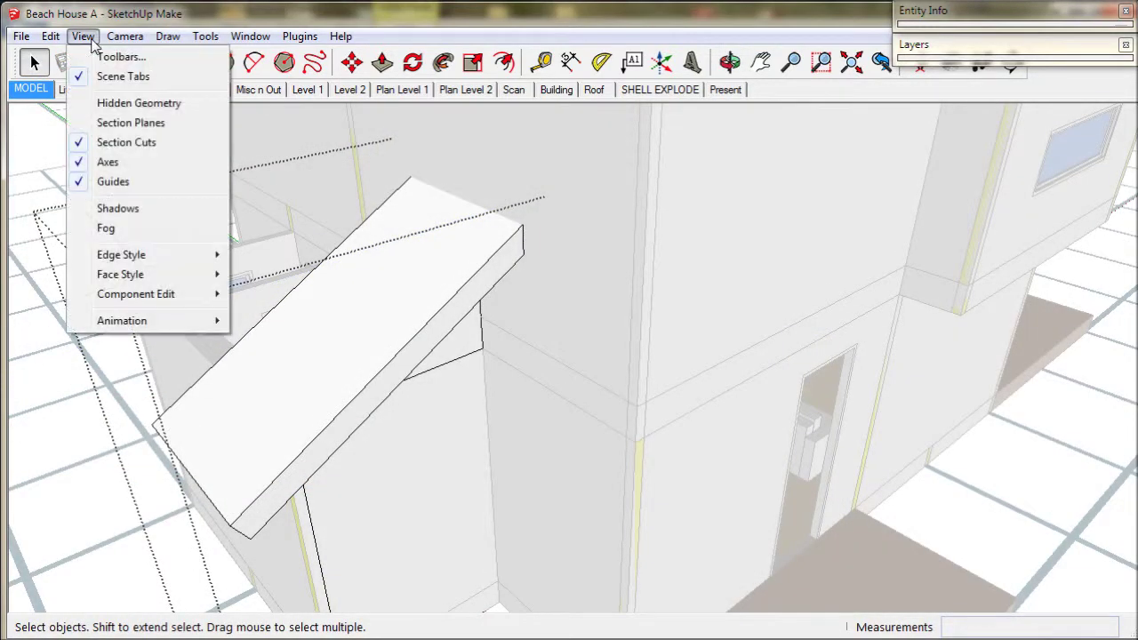
mouse_move(153, 303)
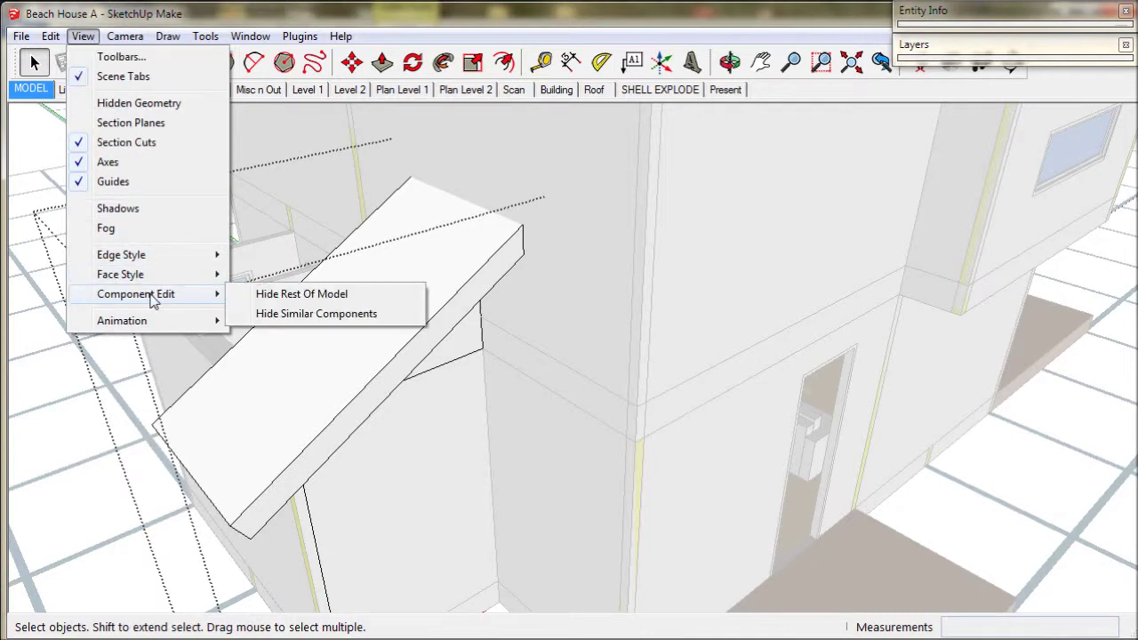
left_click(299, 302)
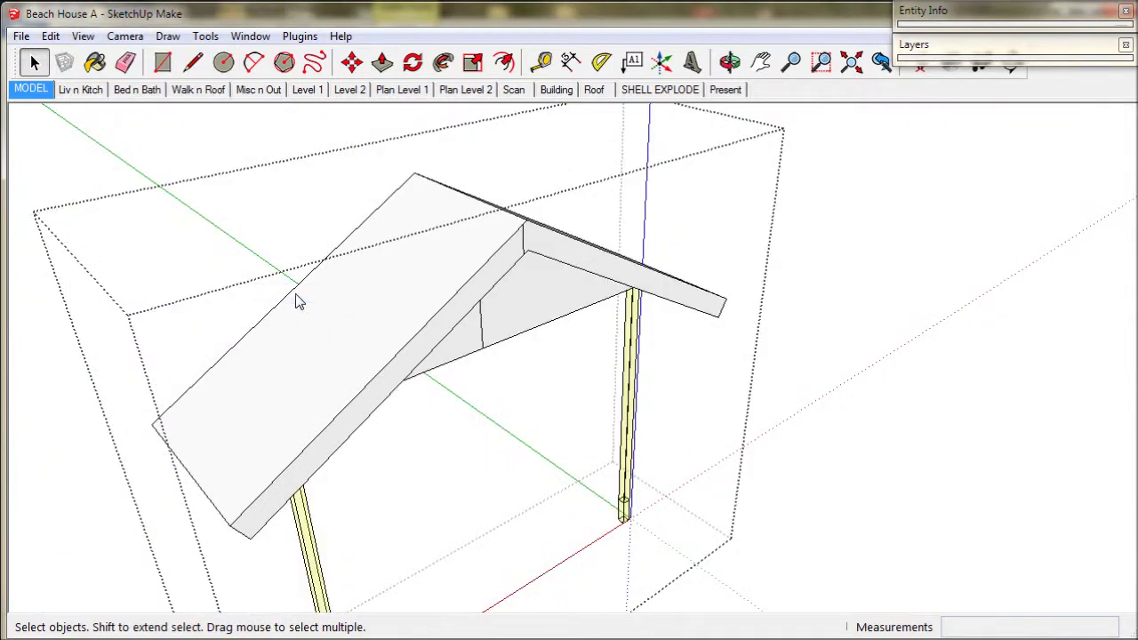
middle_click_drag(333, 307, 256, 283)
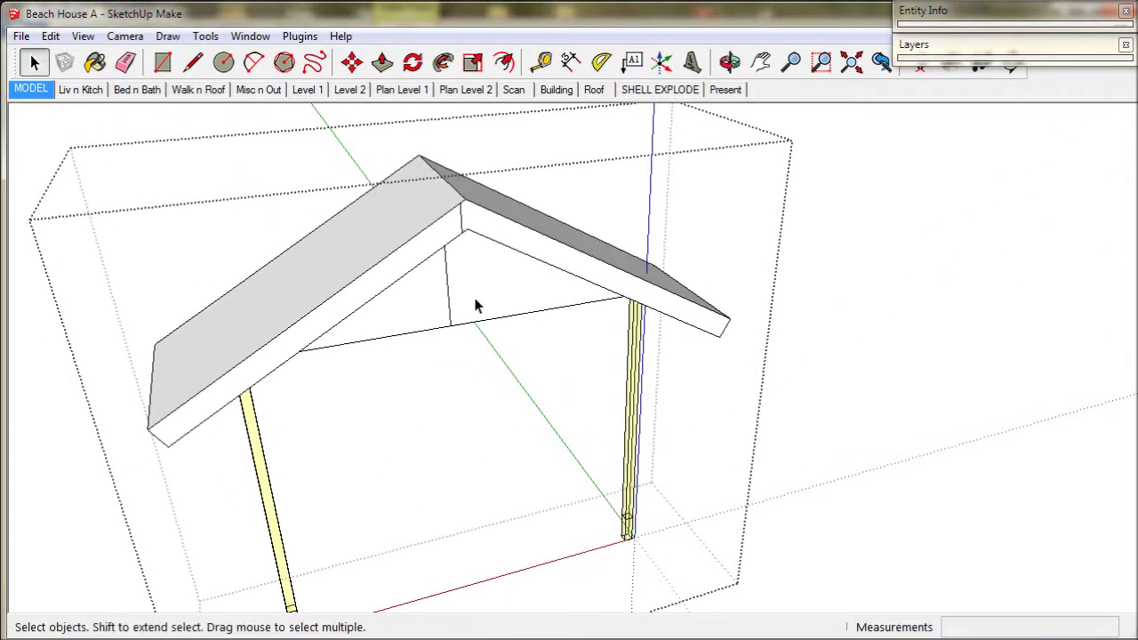
Inside the roof slab group, push the front face of the half beyond the dividing line back 5' to remove it, and leave the group.
left_click(505, 234)
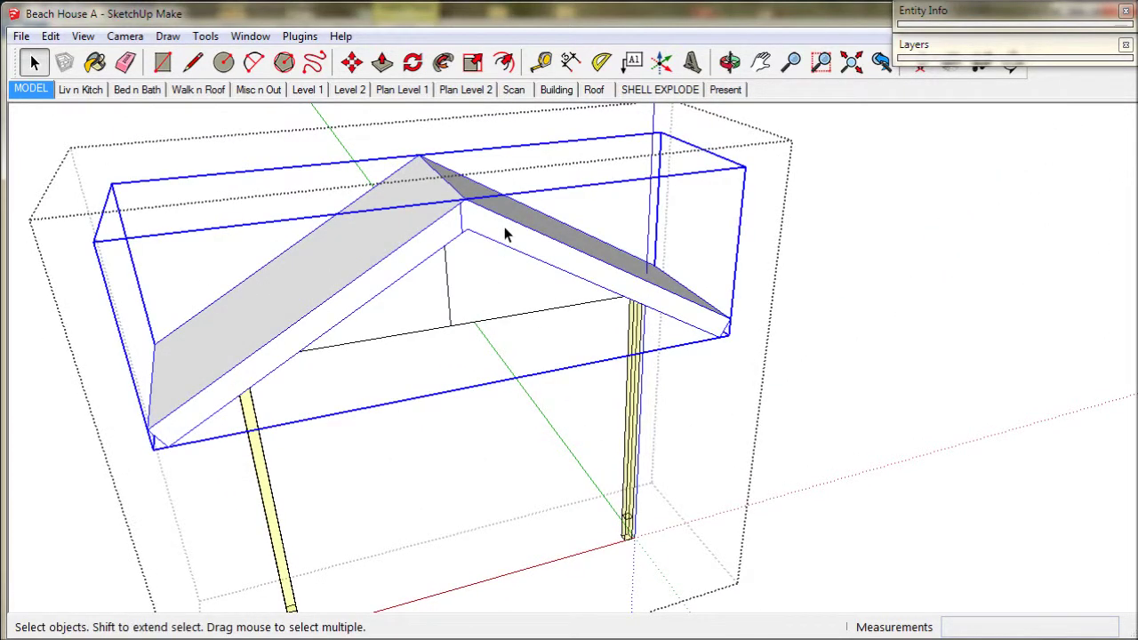
double_click(505, 234)
middle_click_drag(505, 233, 498, 262)
key("p")
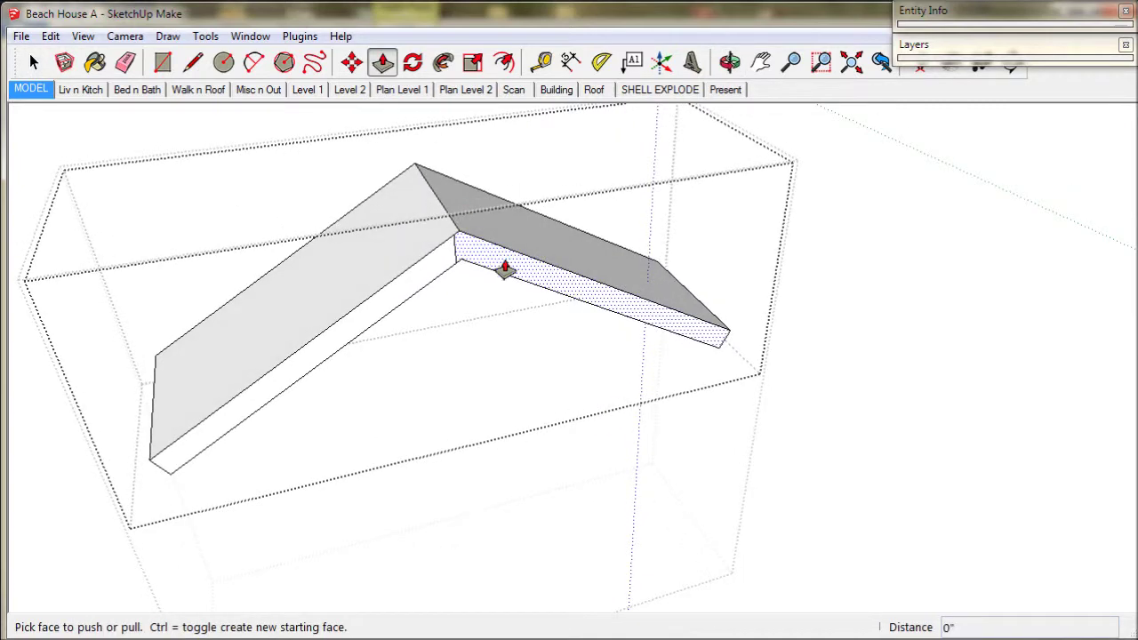
left_click_drag(505, 268, 475, 176)
middle_click_drag(475, 175, 437, 232)
left_click(442, 216)
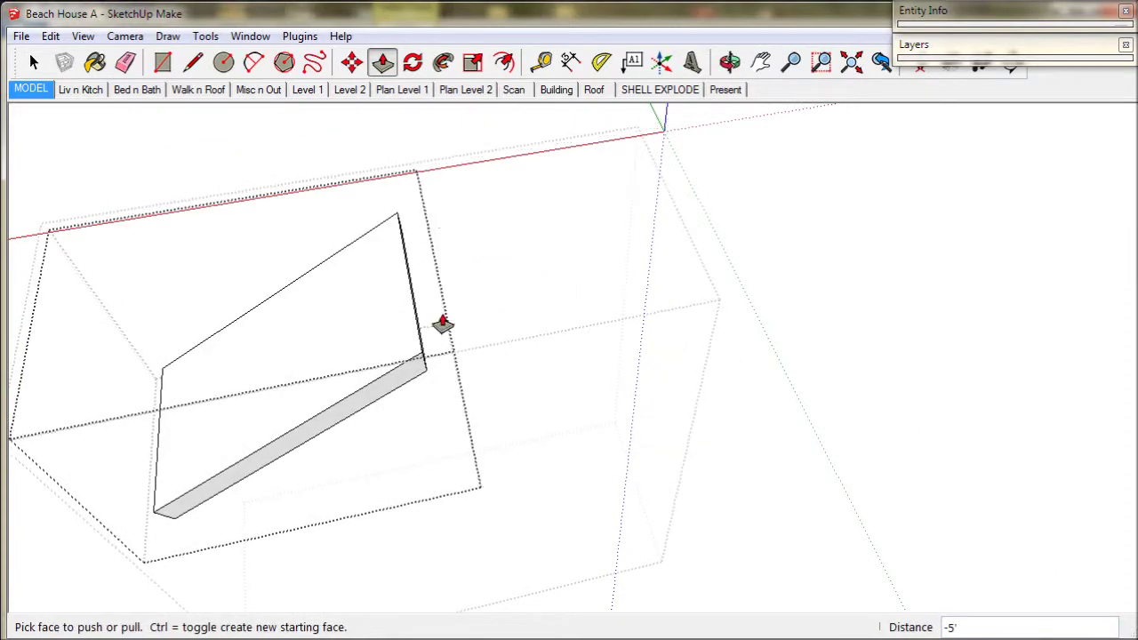
middle_click_drag(442, 325, 605, 223)
key("space")
key("Escape")
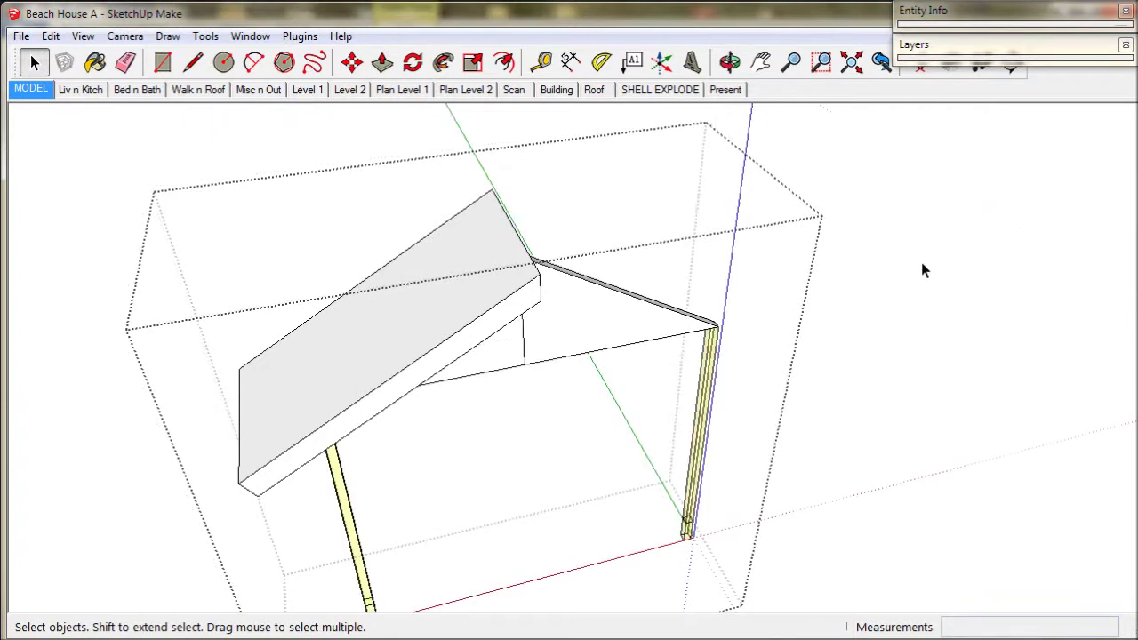
Inside the gable wall group, push the half beyond the dividing line back 3 1/2" to remove it.
middle_click_drag(872, 312, 692, 357)
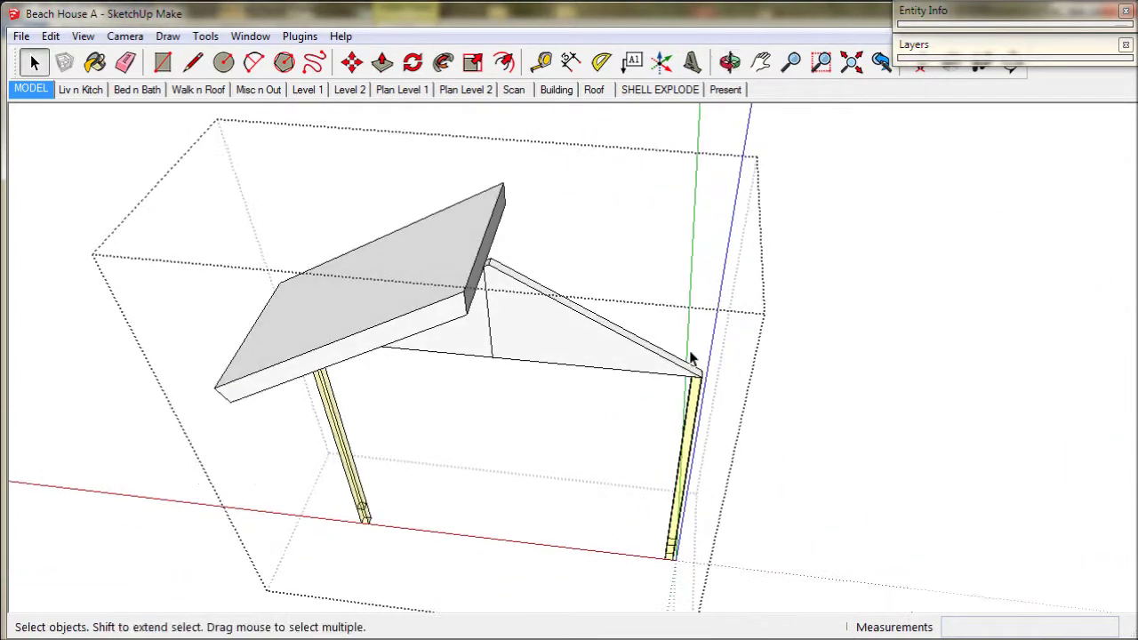
left_click(594, 338)
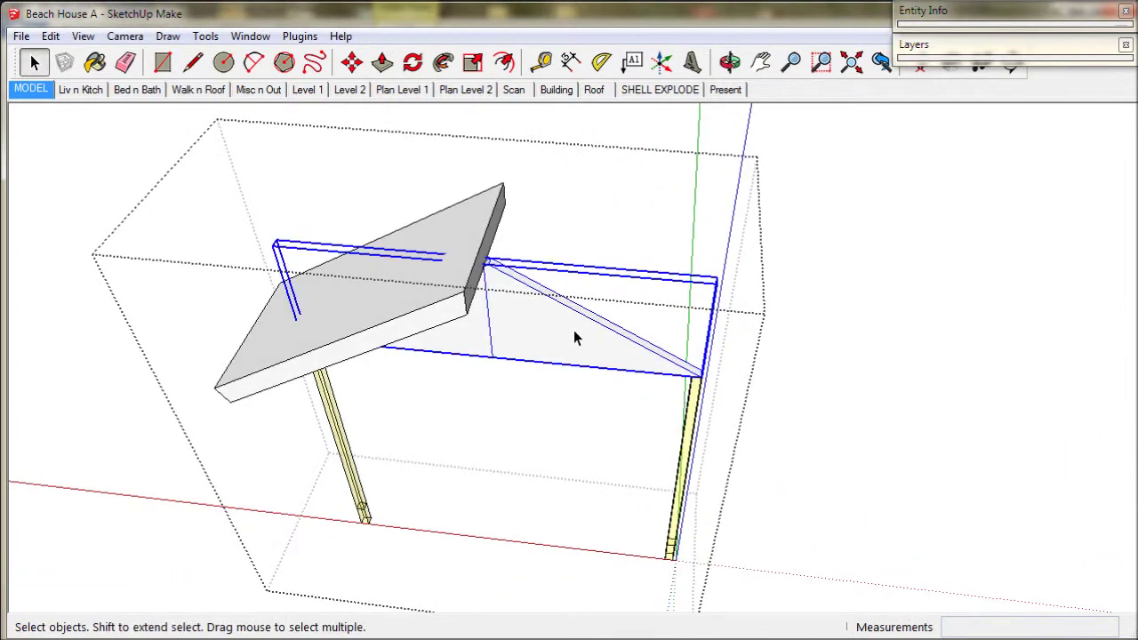
double_click(575, 338)
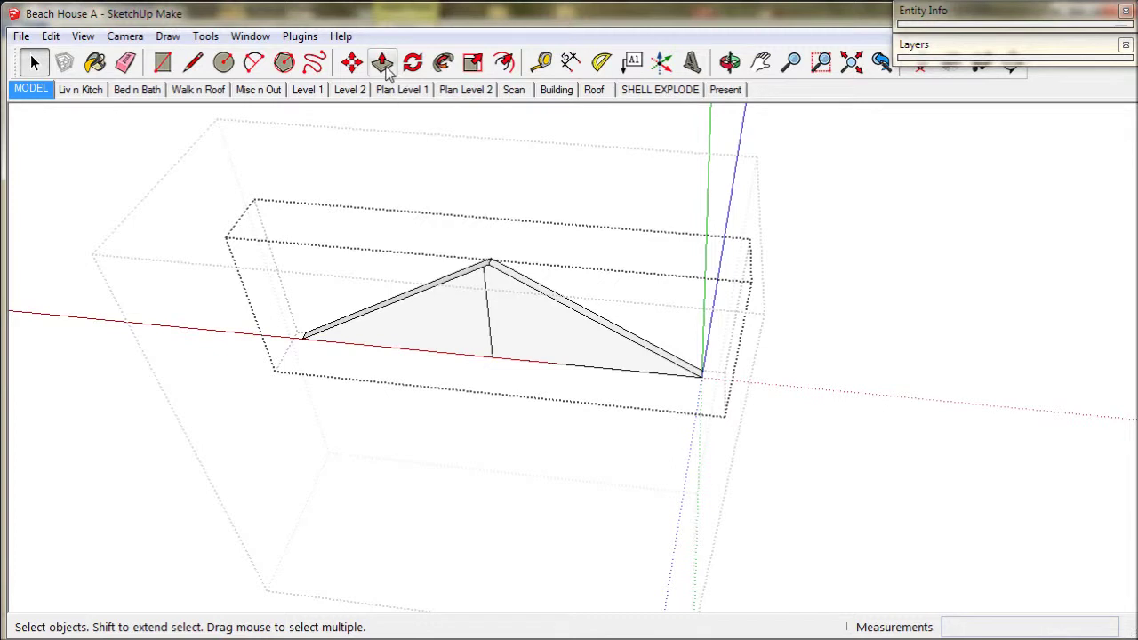
left_click(383, 64)
left_click(528, 325)
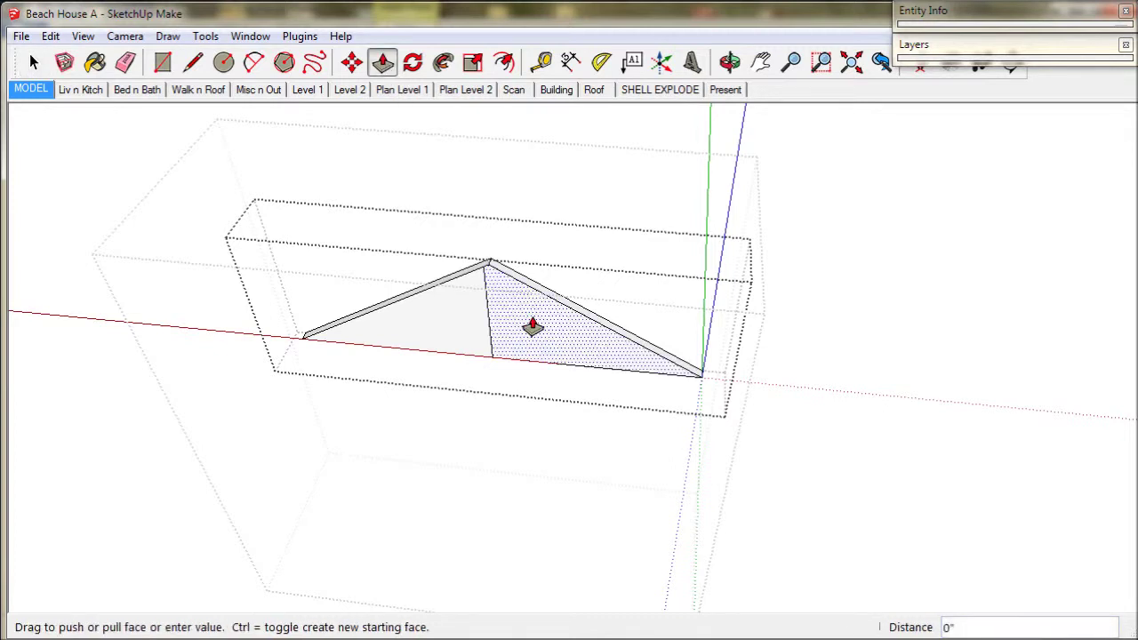
left_click(554, 274)
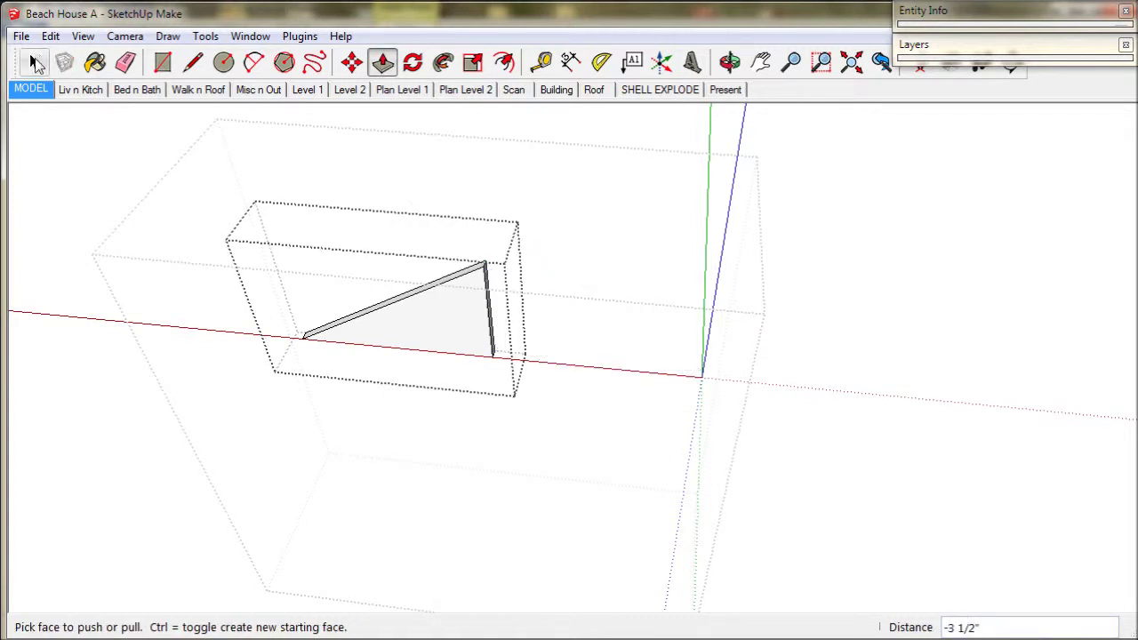
left_click(36, 64)
Show the rest of the model again during component editing.
middle_click_drag(503, 325, 727, 292)
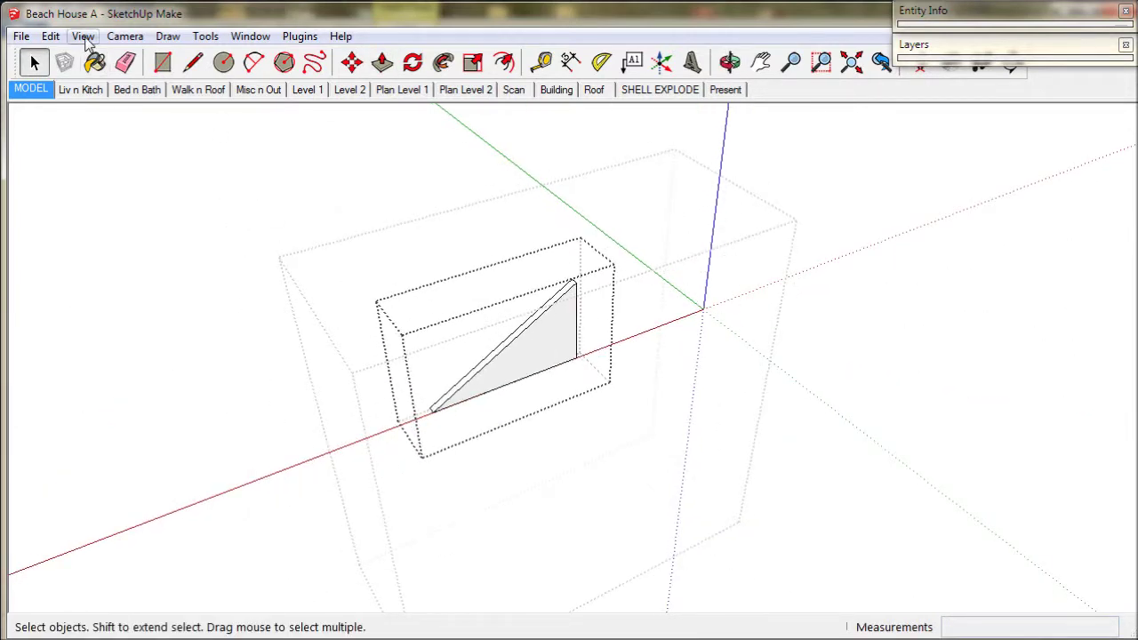
left_click(83, 37)
mouse_move(138, 301)
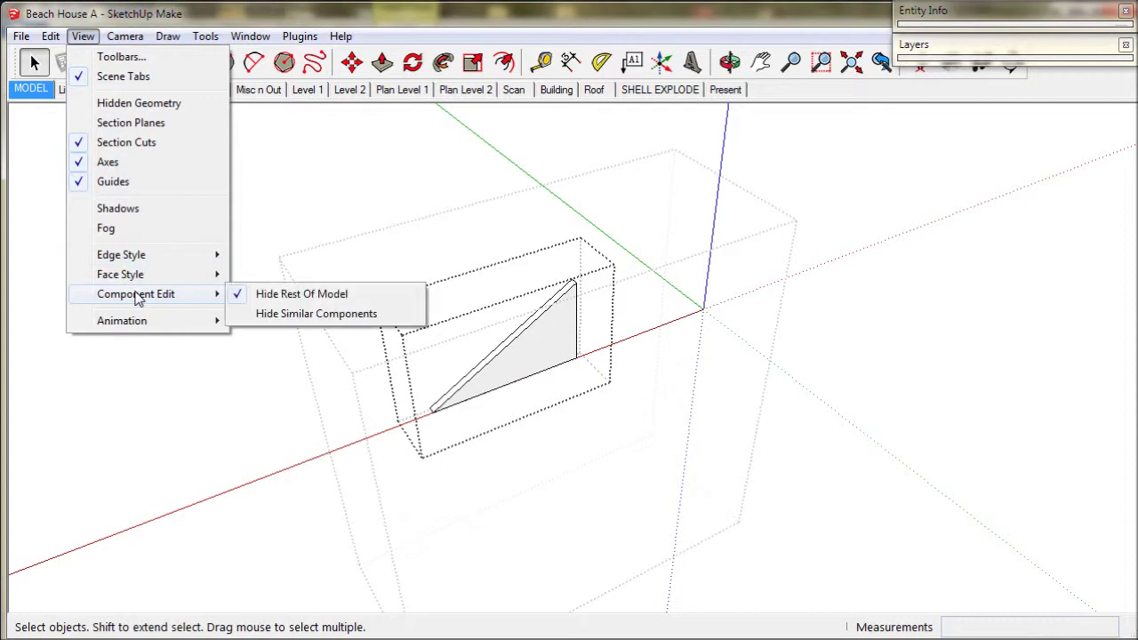
left_click(252, 298)
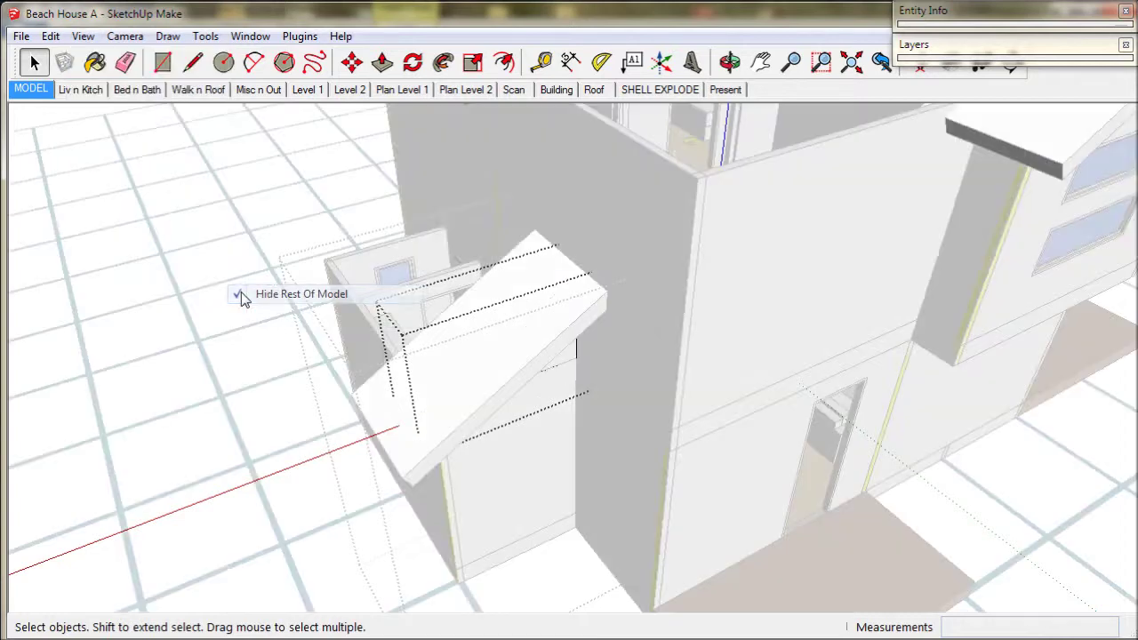
scroll(241, 292, "down", 3)
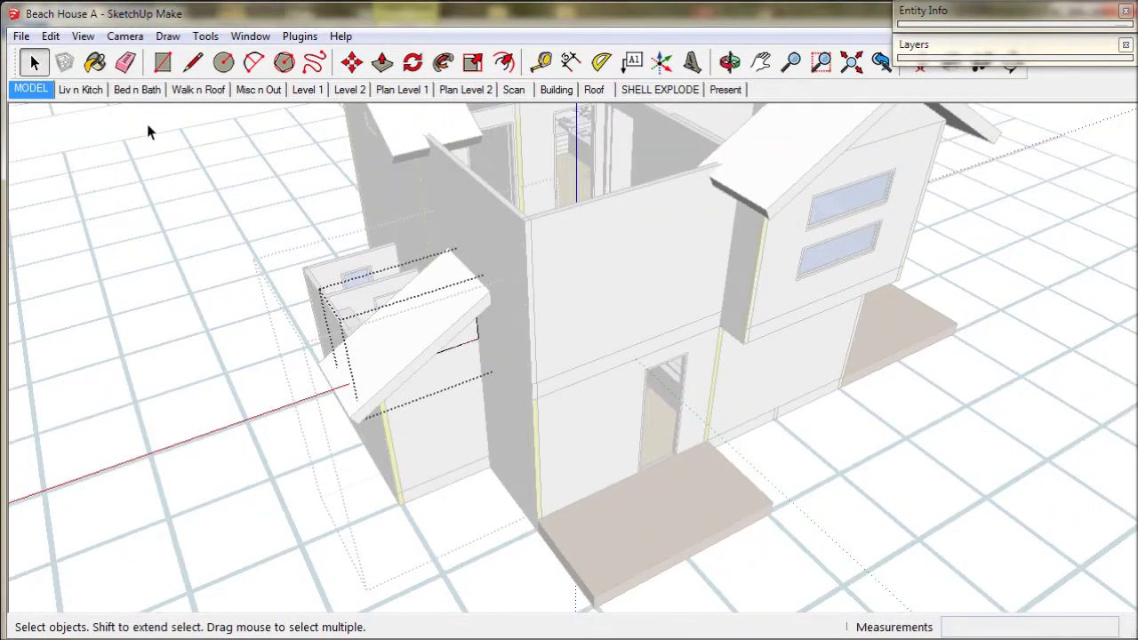
Copy the trimmed gable wall 8' 3 1/2" onto the side wing's interior partition wall, and open the copy for editing.
middle_click_drag(152, 285, 747, 260)
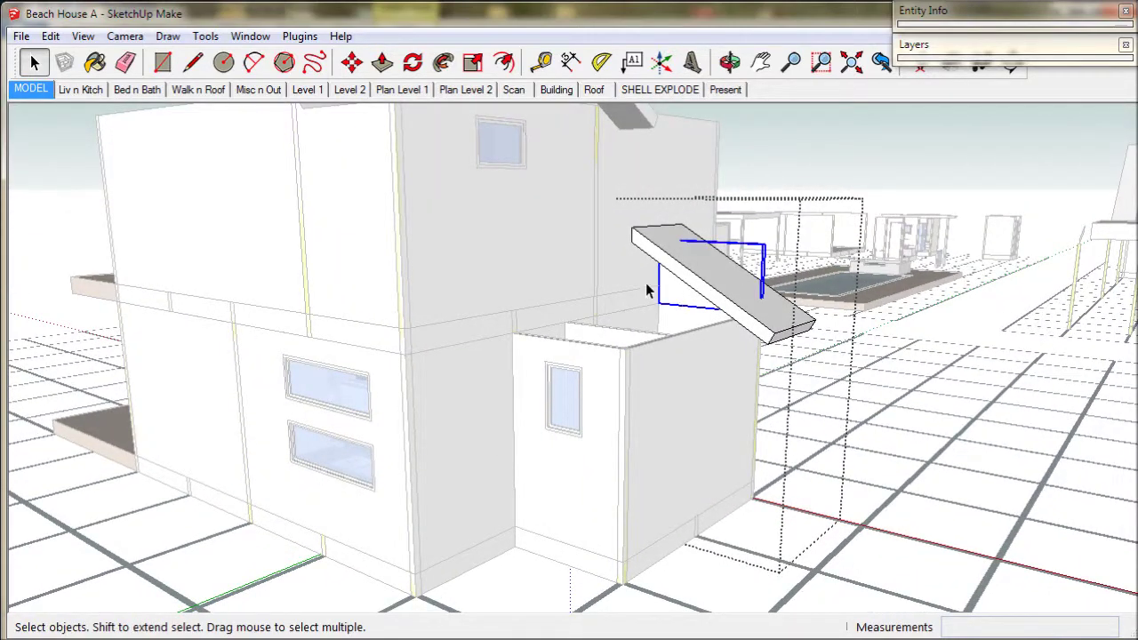
middle_click_drag(648, 288, 642, 338)
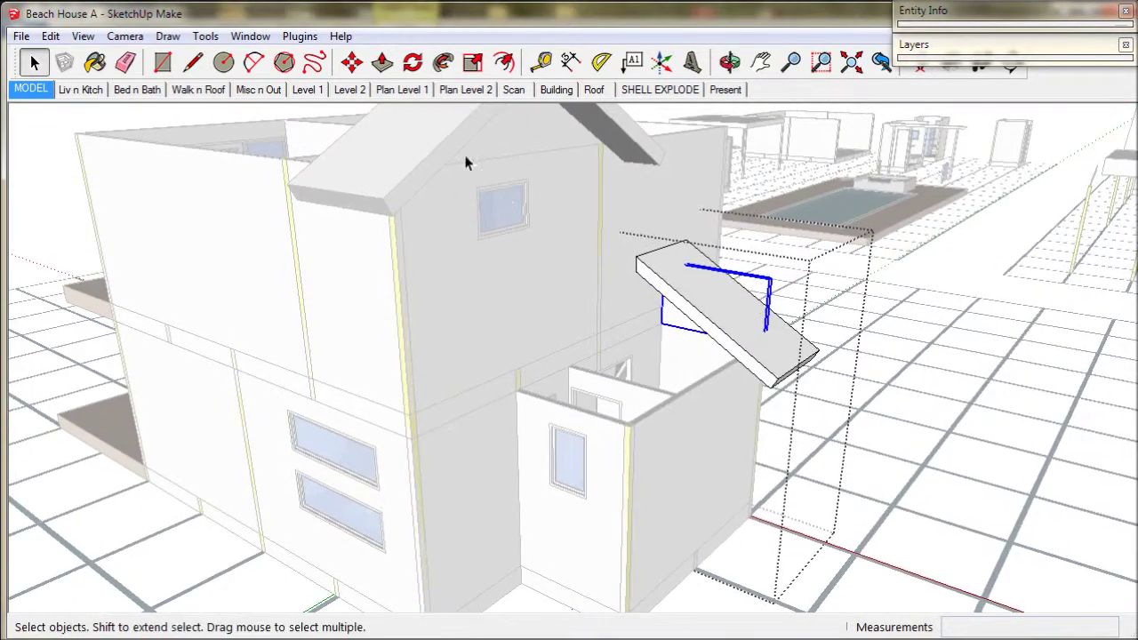
left_click(354, 66)
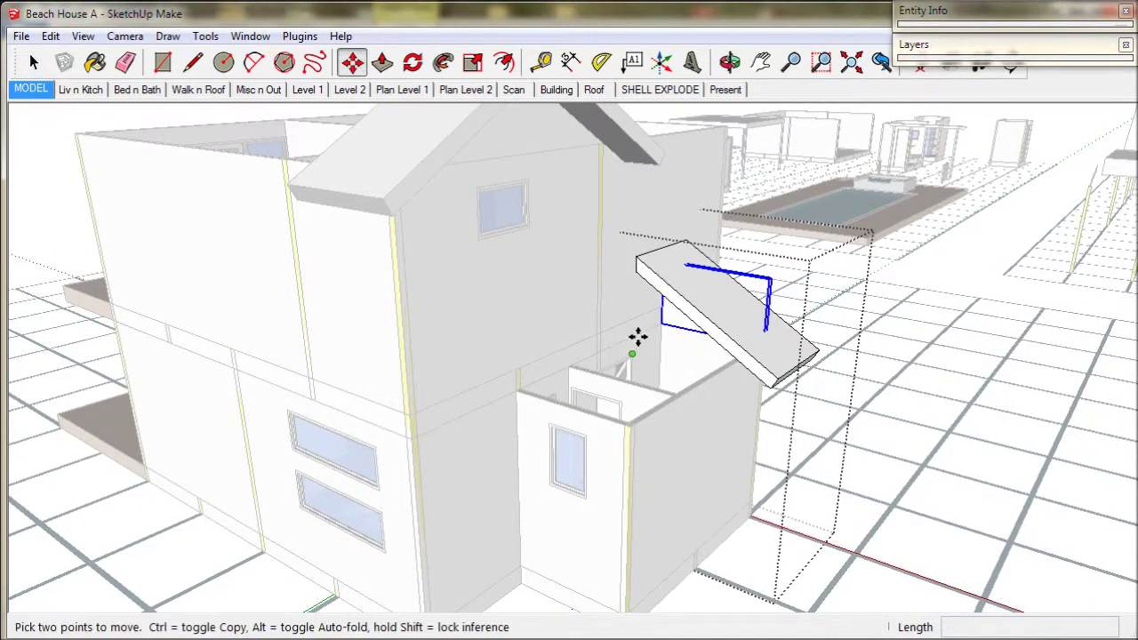
scroll(640, 335, "up", 4)
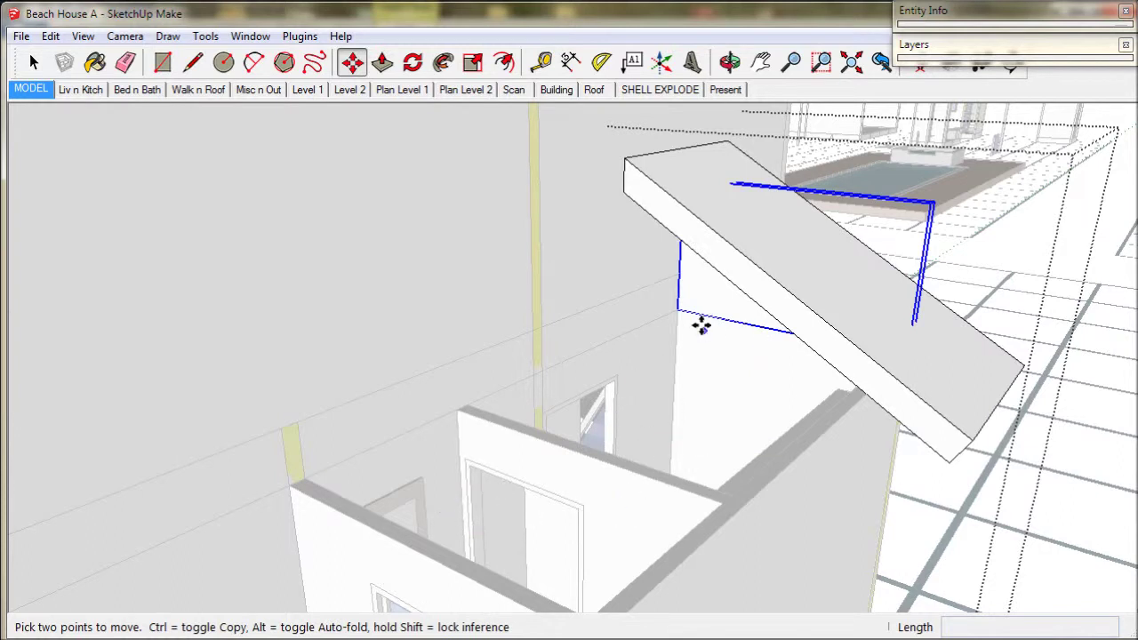
left_click(676, 312)
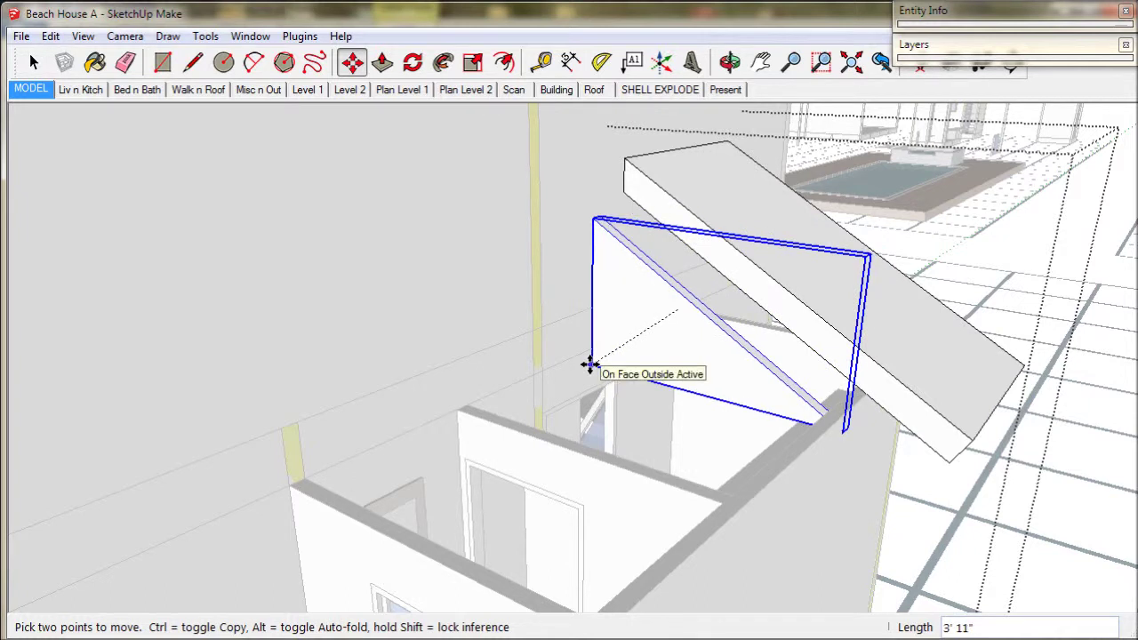
key("ctrl")
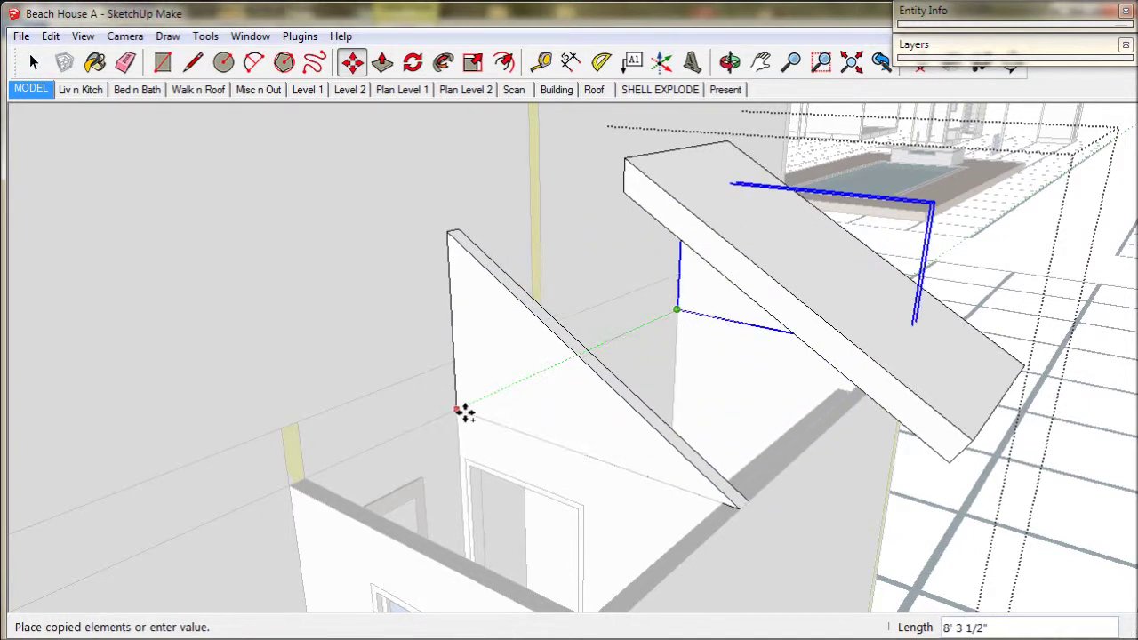
key("Escape")
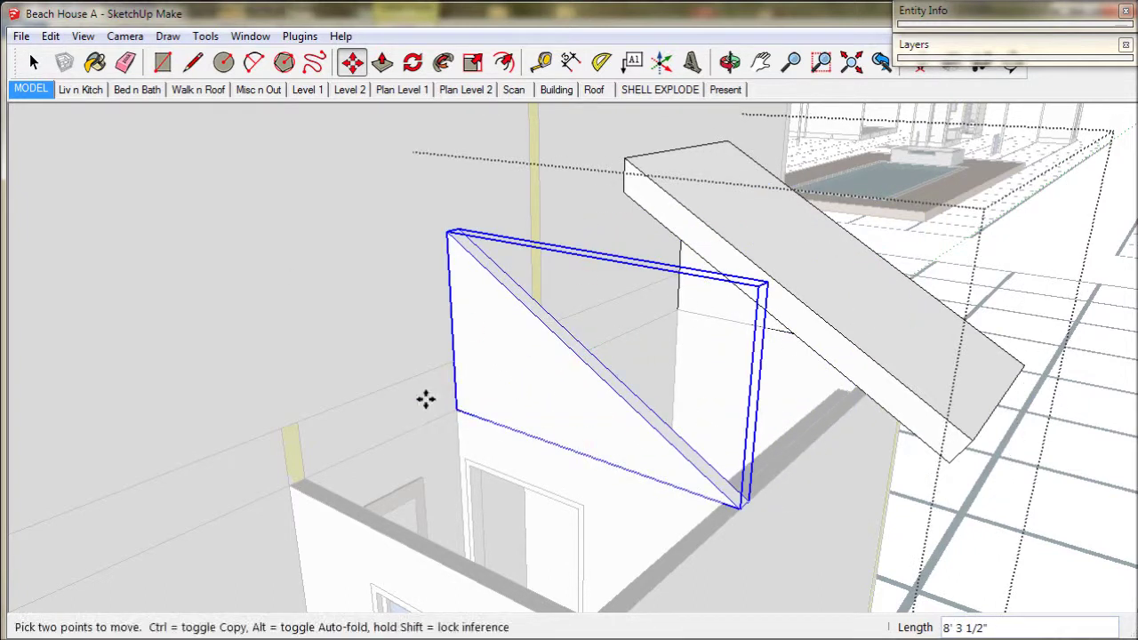
key("space")
double_click(544, 380)
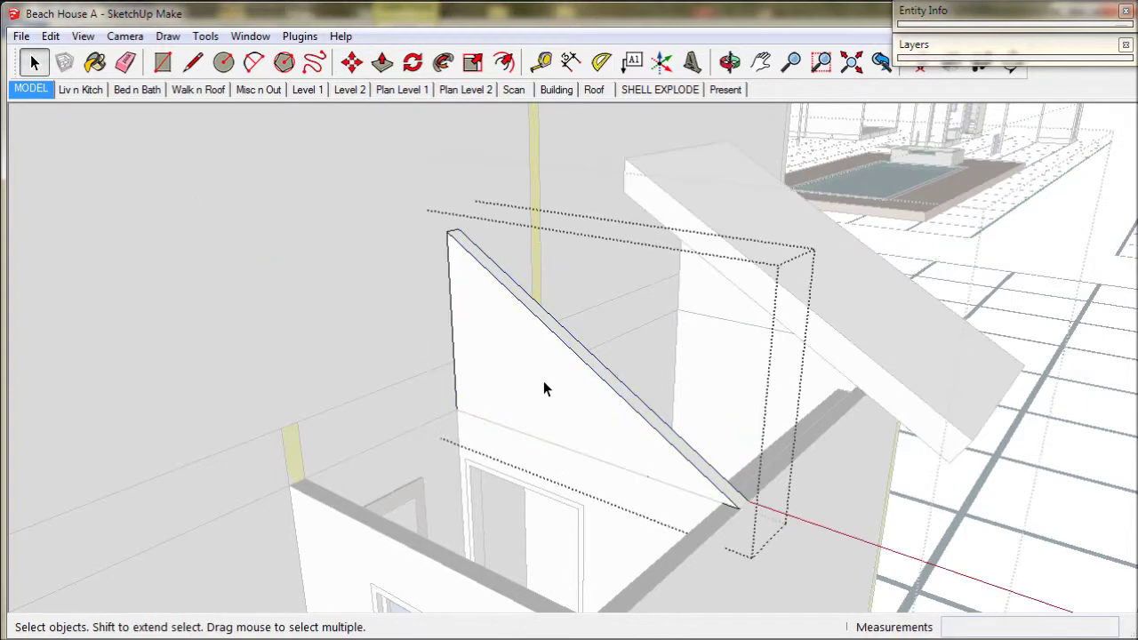
Pull the front face of the copied gable wall forward 3' 8 1/2" to the side wing's outer wall.
left_click(543, 381)
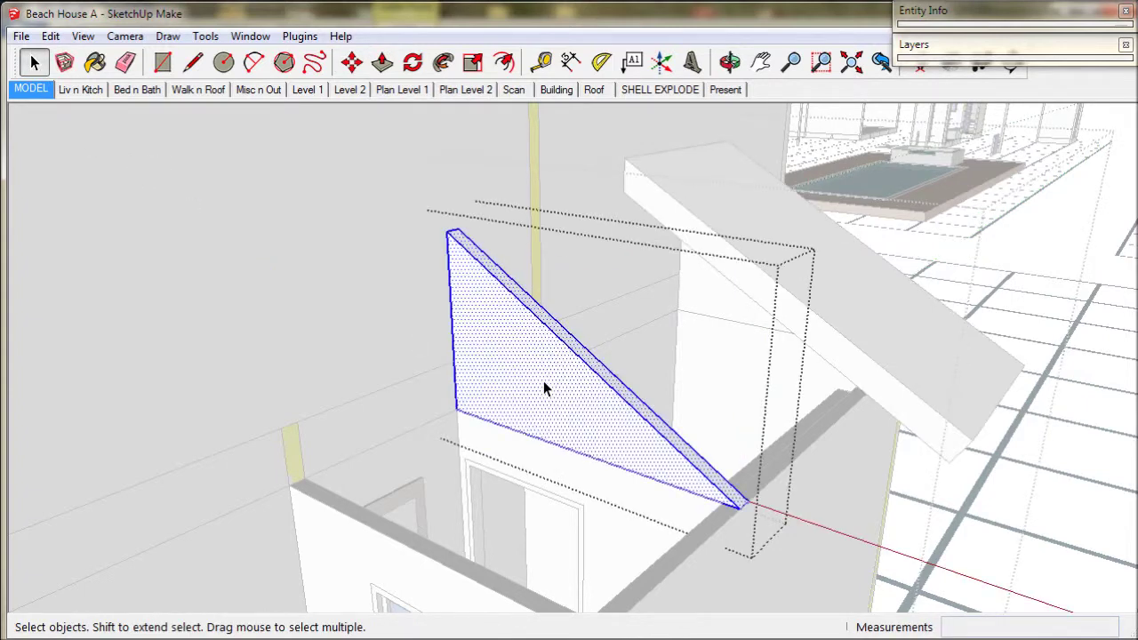
left_click(382, 61)
left_click(503, 409)
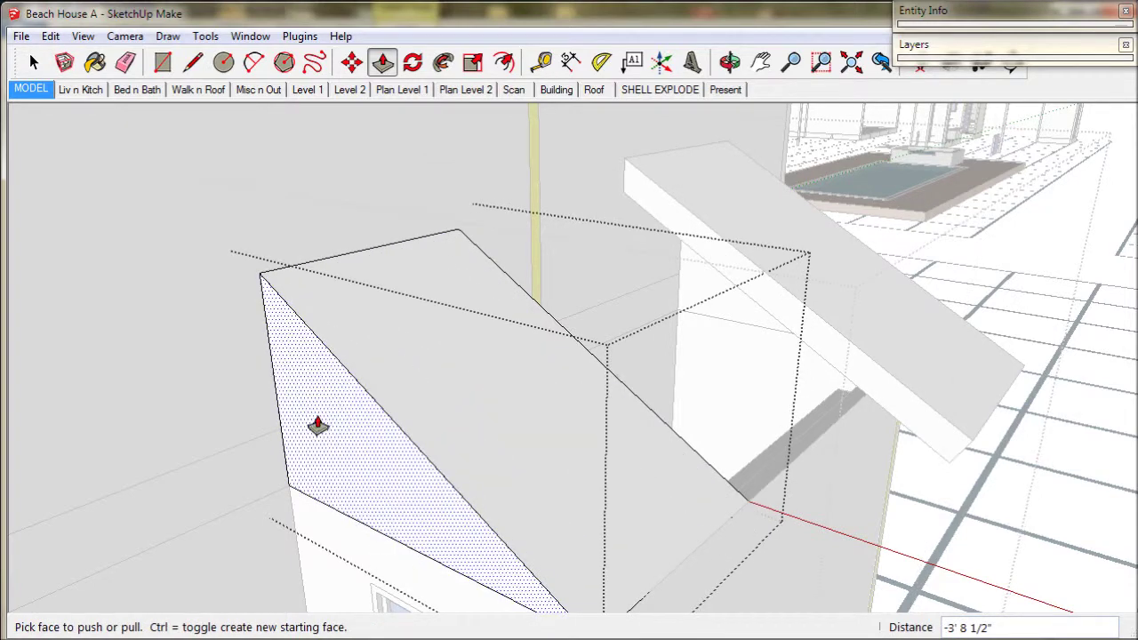
left_click(35, 64)
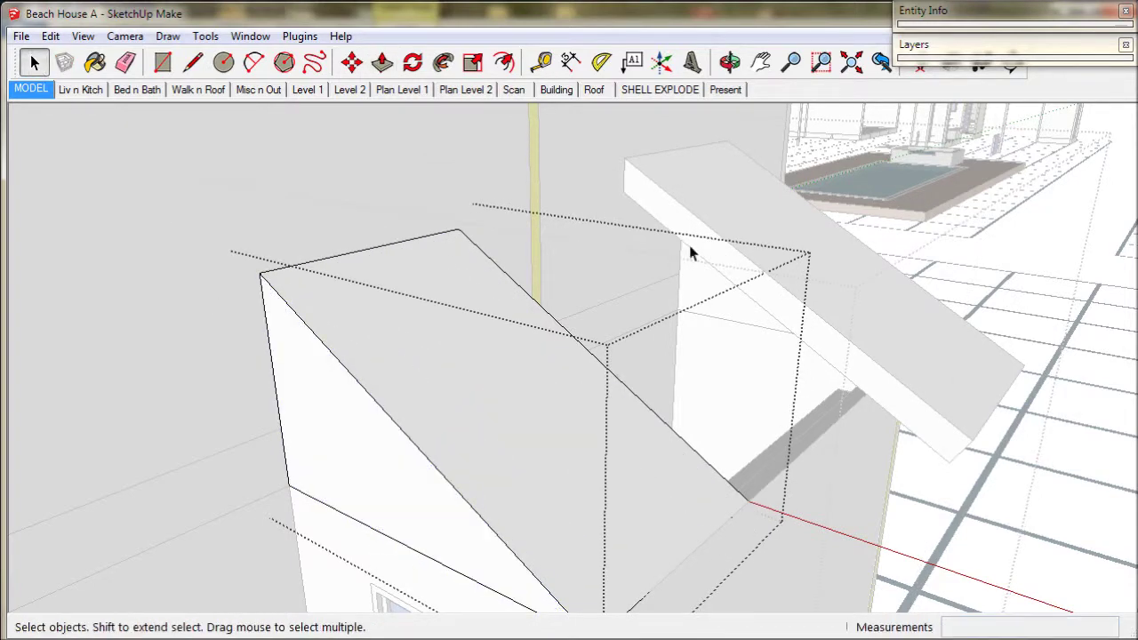
Open the side wing's trimmed roof slab for editing and extend its front face 9' 3 1/2" to the outer wall.
left_click(750, 225)
double_click(751, 225)
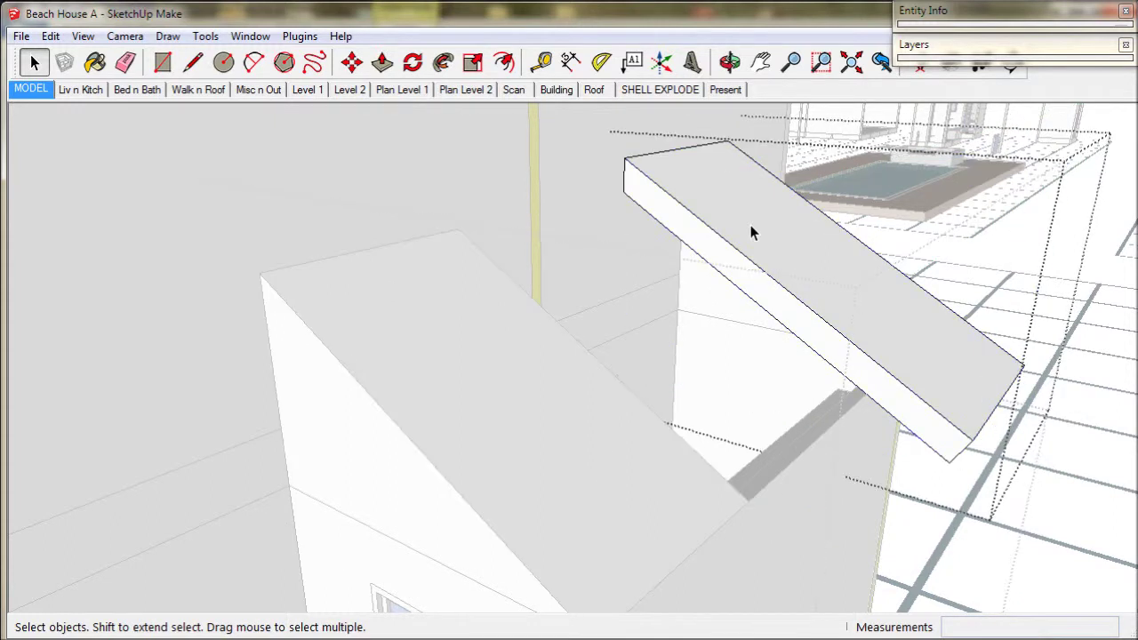
left_click(750, 225)
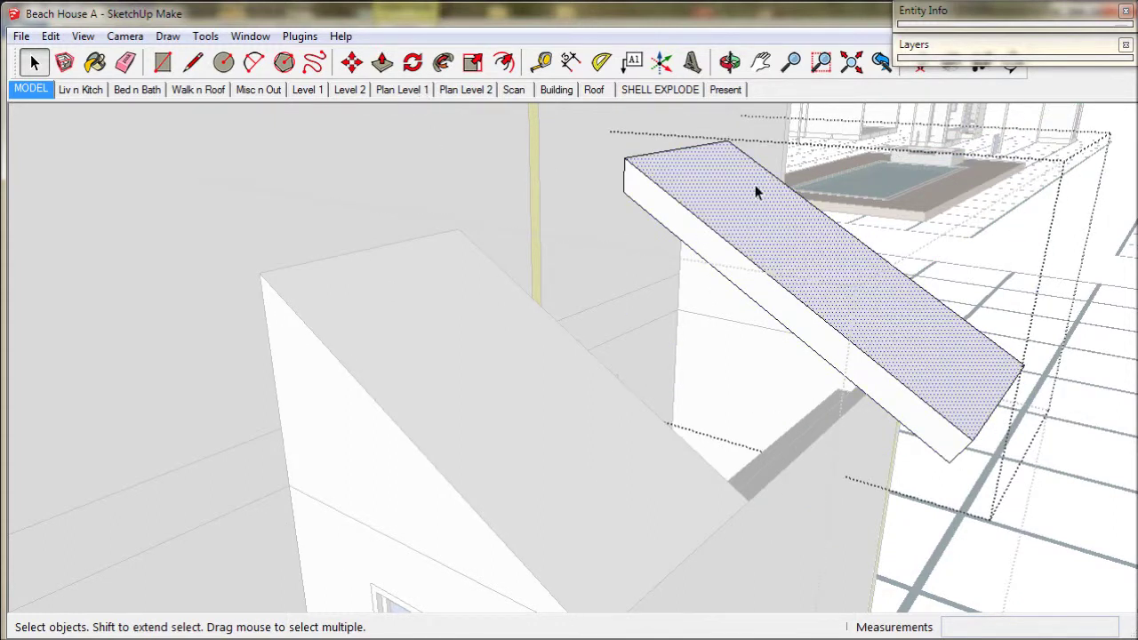
double_click(744, 213)
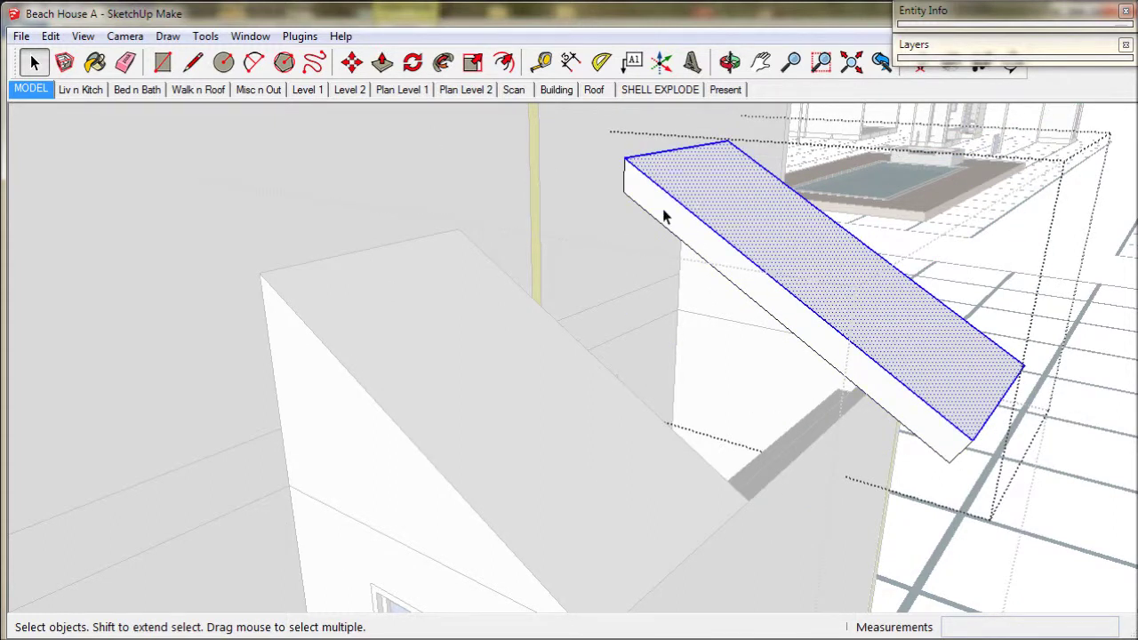
left_click(641, 194)
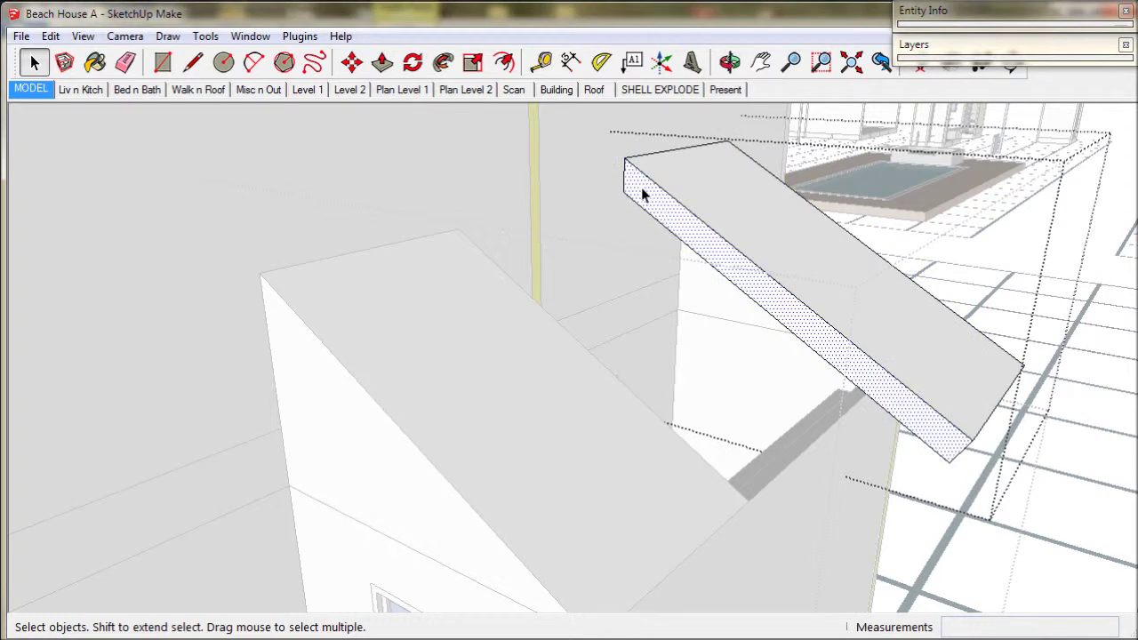
left_click(382, 62)
left_click_drag(653, 209, 515, 400)
Extend the side wing roof slab's front face a further 2' as an overhang and leave the group.
middle_click_drag(516, 399, 575, 275)
left_click_drag(575, 275, 570, 333)
scroll(570, 346, "down", 1)
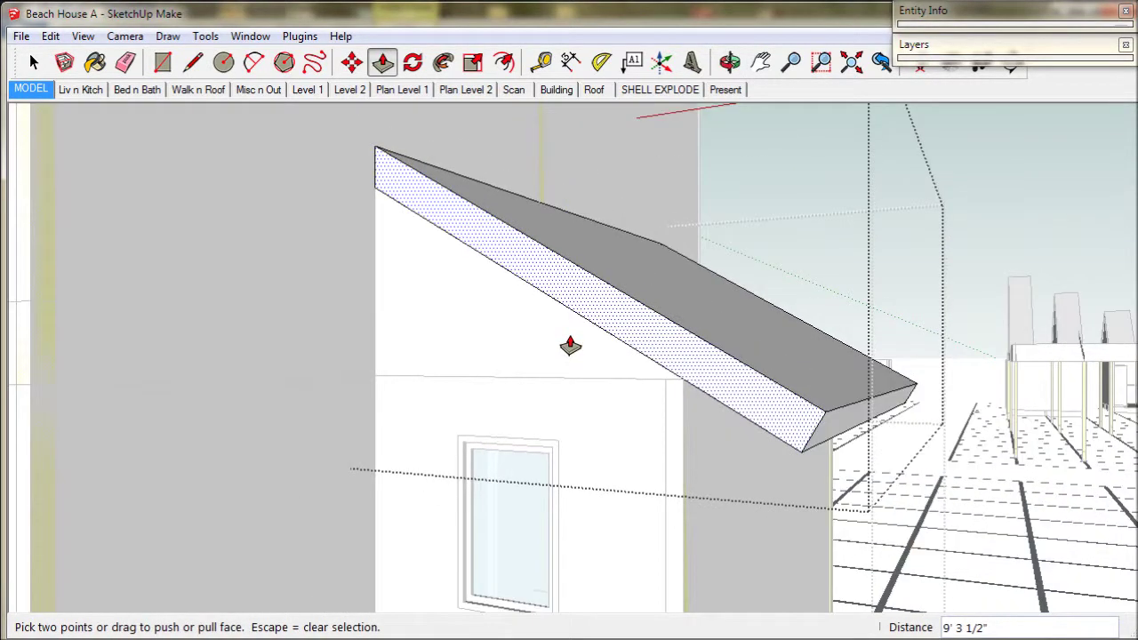
left_click_drag(577, 304, 544, 313)
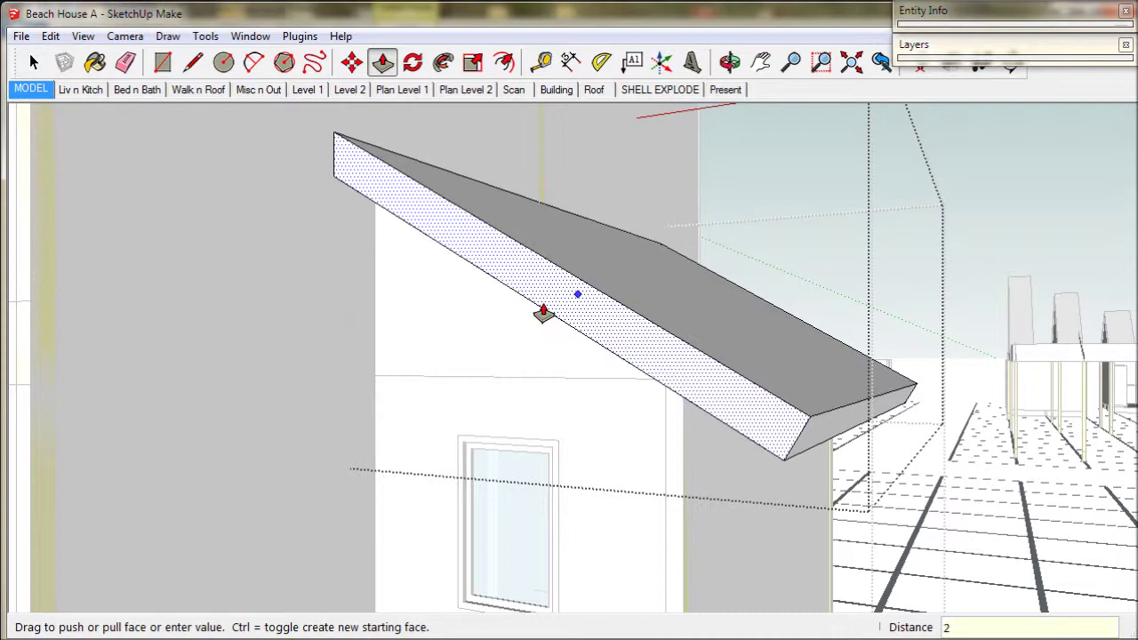
key("Return")
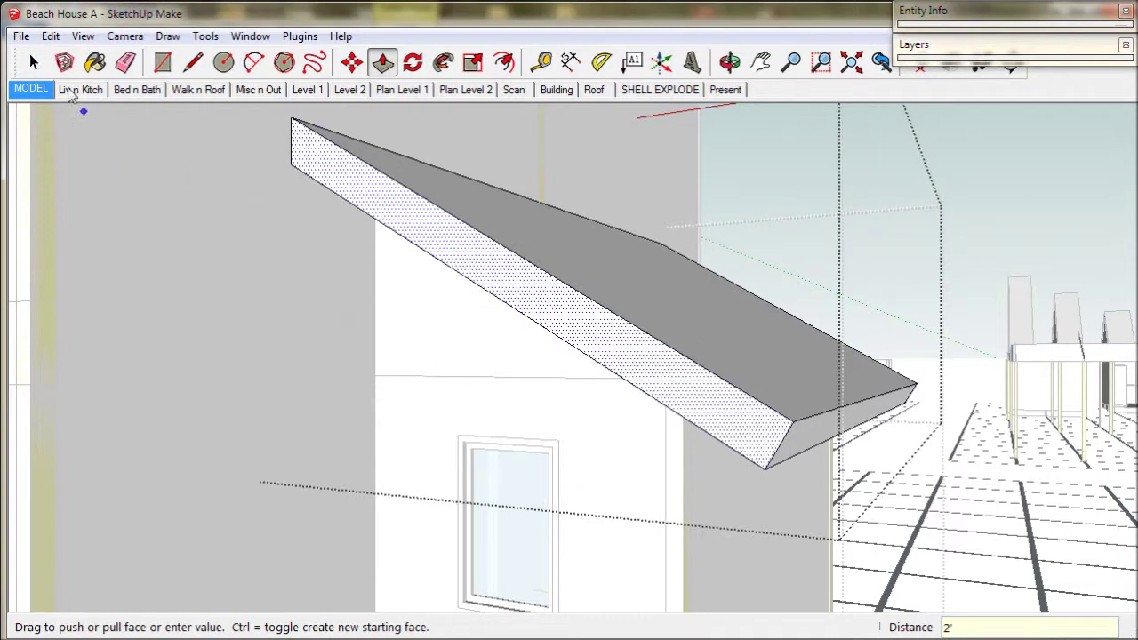
key("space")
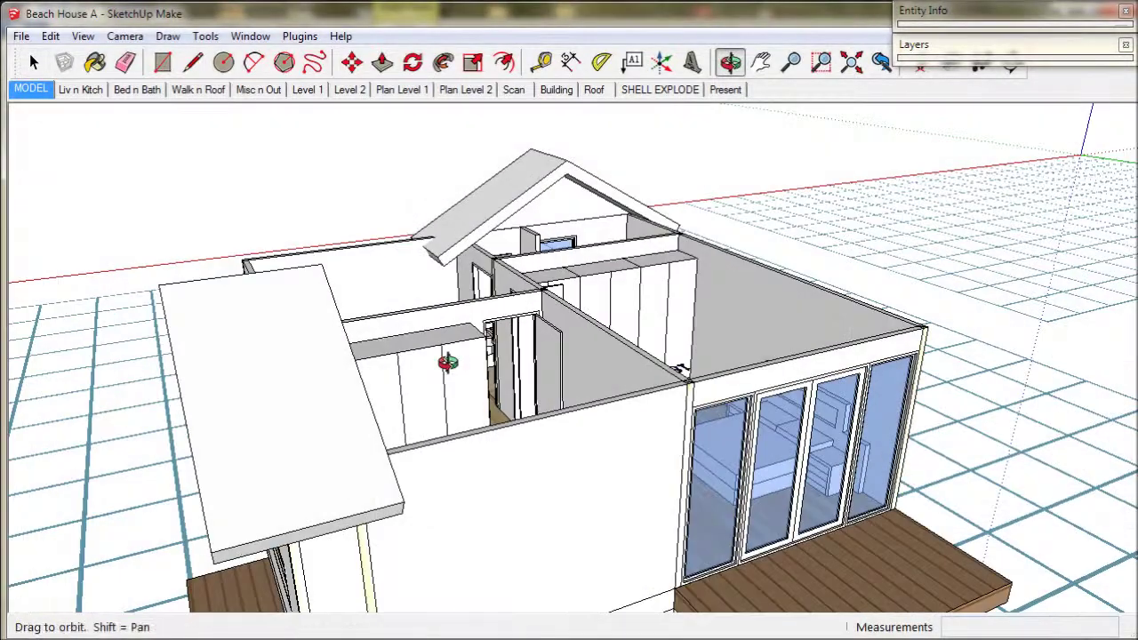
key("space")
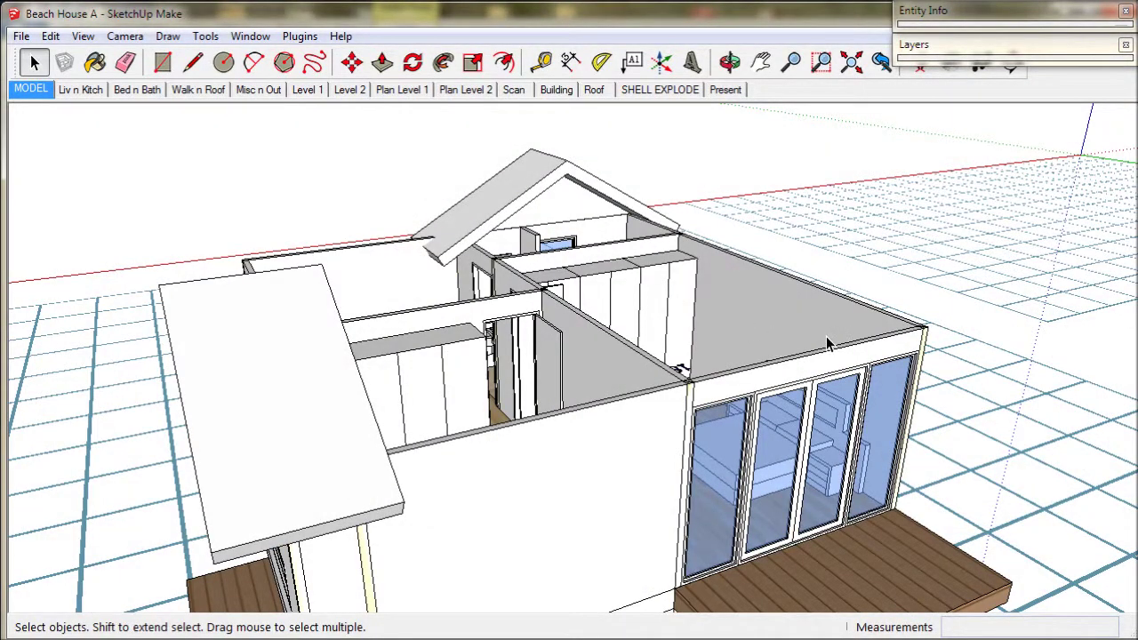
Open the bedroom wing's gable roof group and copy its gable wall 24' onto the front wall above the glass doors.
scroll(574, 240, "up", 3)
middle_click_drag(575, 240, 565, 220)
left_click(562, 216)
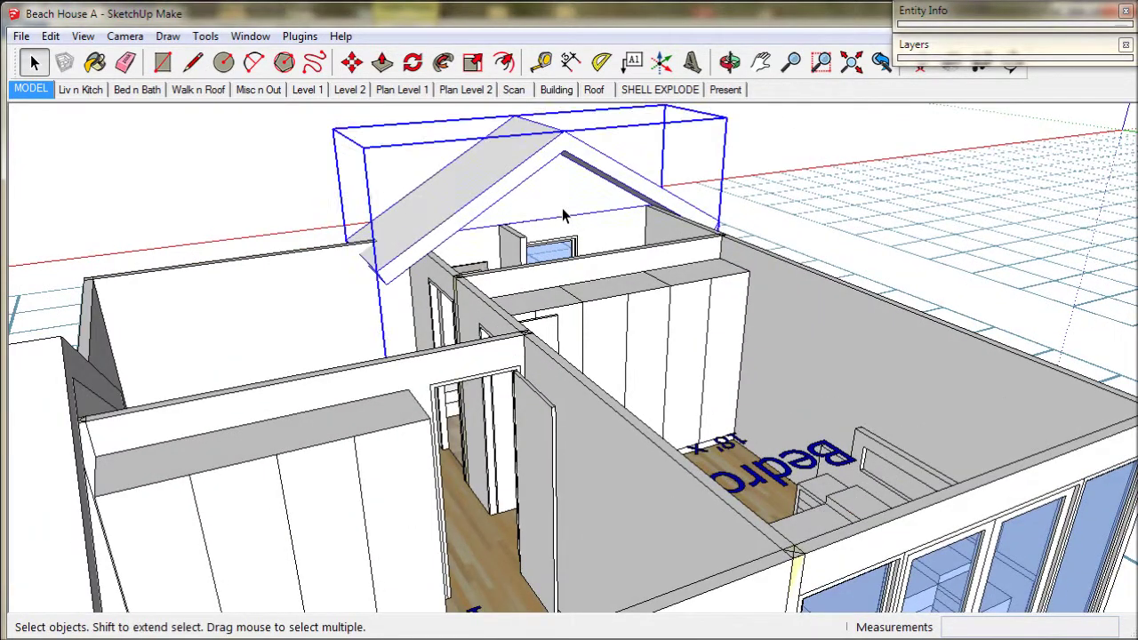
double_click(563, 216)
left_click(563, 216)
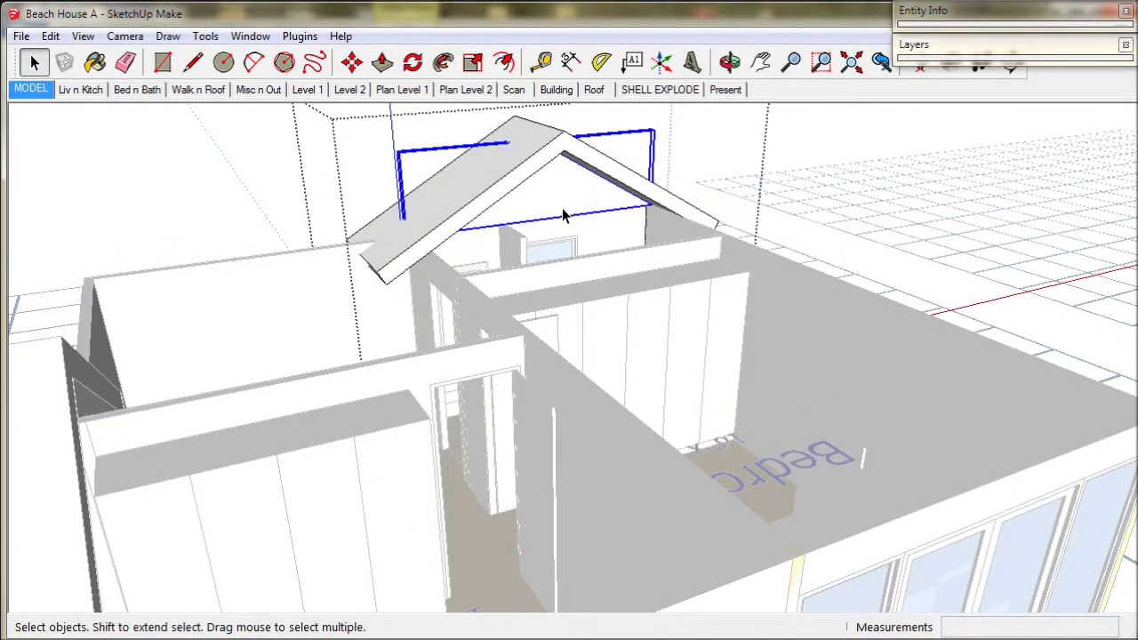
middle_click_drag(563, 216, 581, 215)
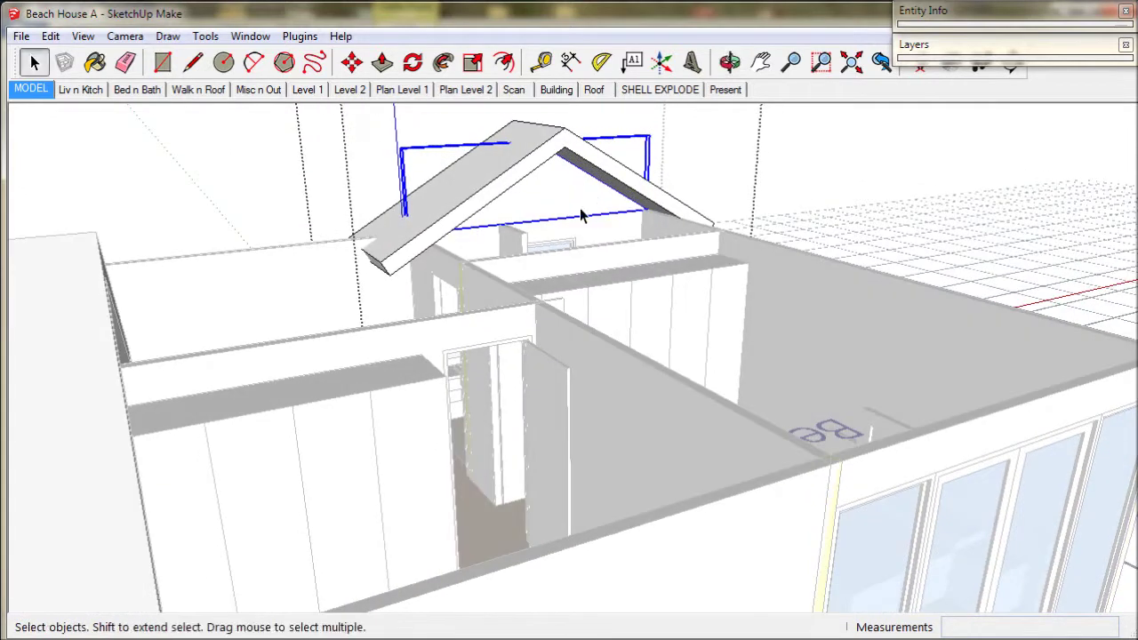
left_click(363, 61)
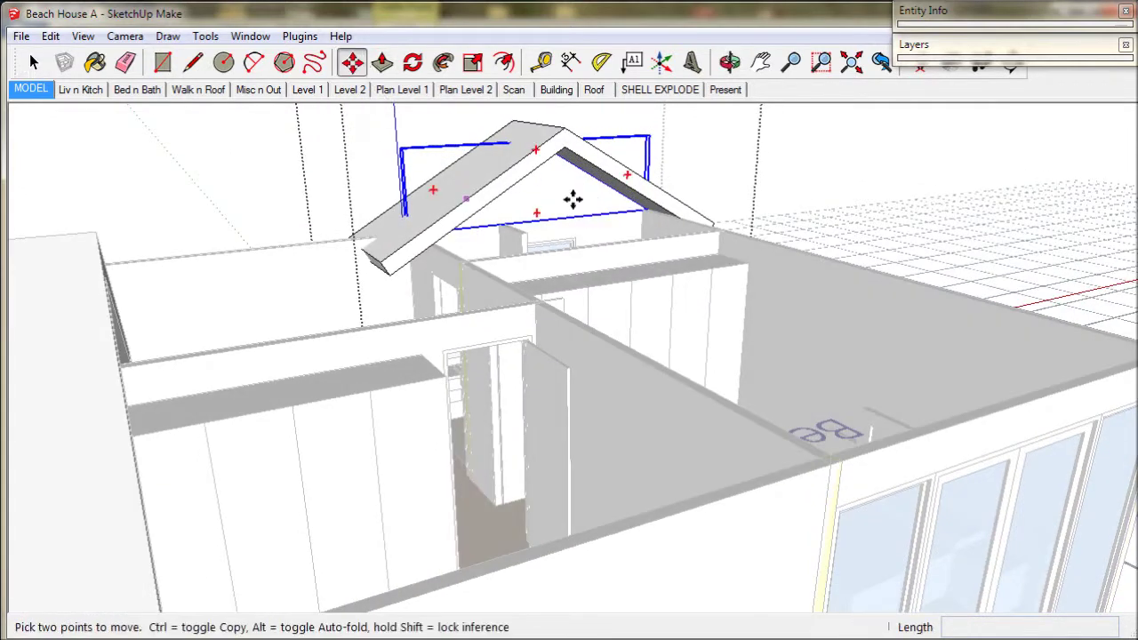
scroll(662, 216, "up", 2)
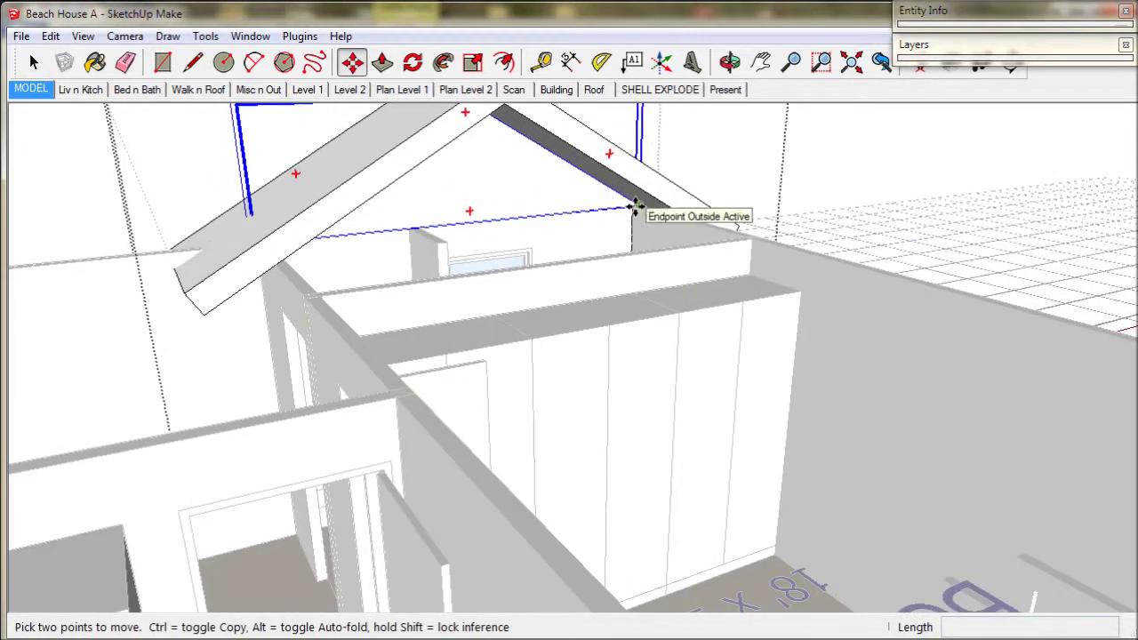
left_click(634, 207)
key("ctrl")
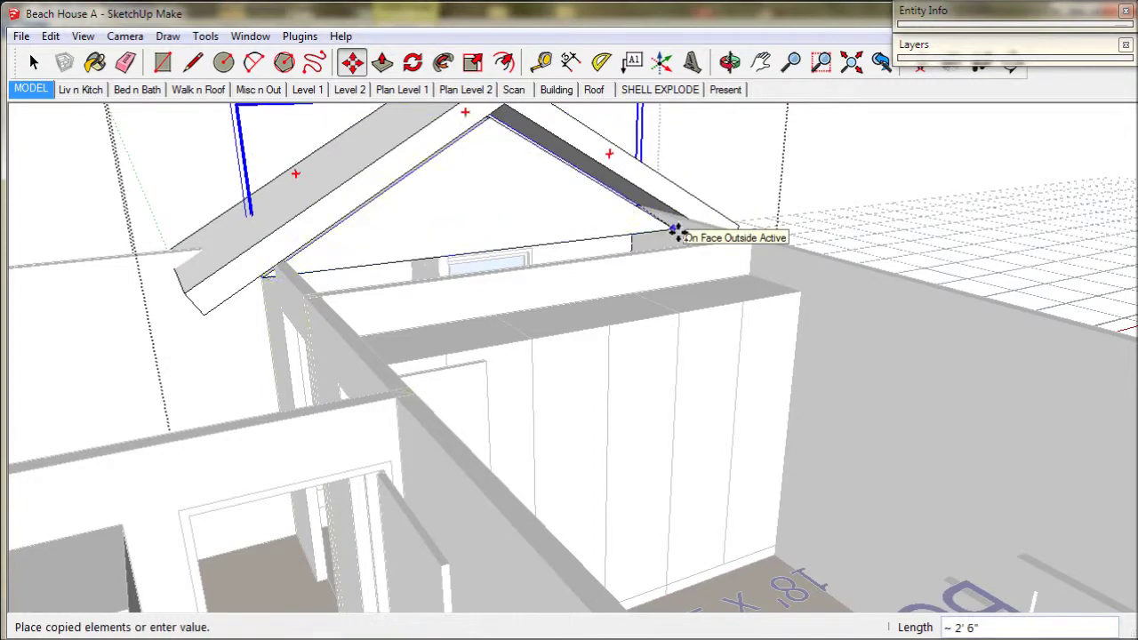
scroll(712, 245, "down", 5)
middle_click_drag(727, 255, 787, 289)
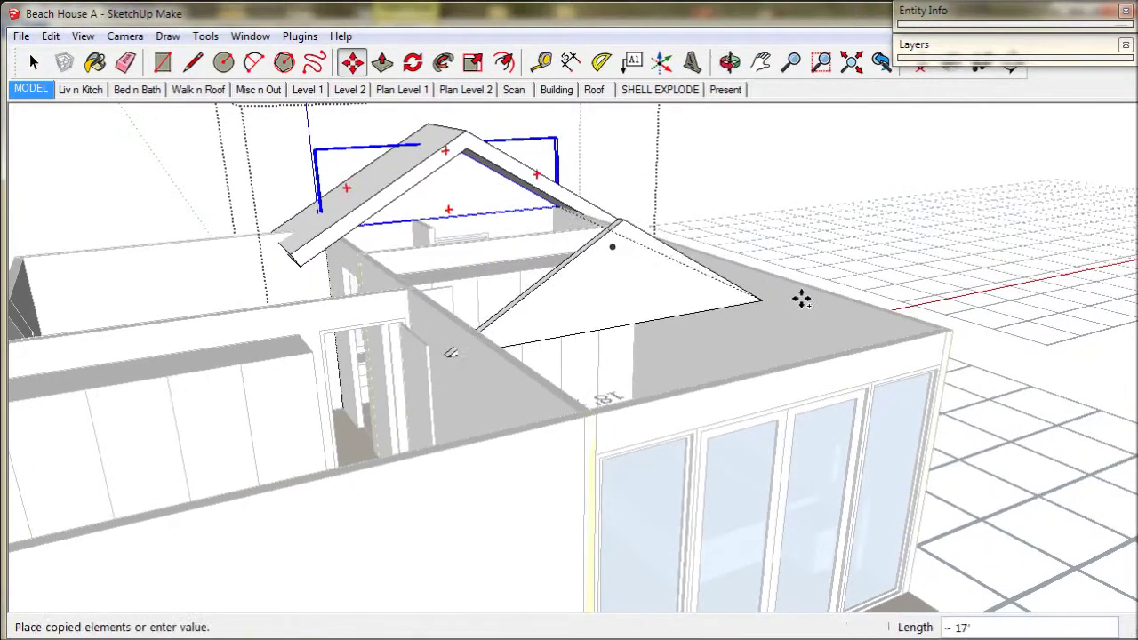
left_click(946, 331)
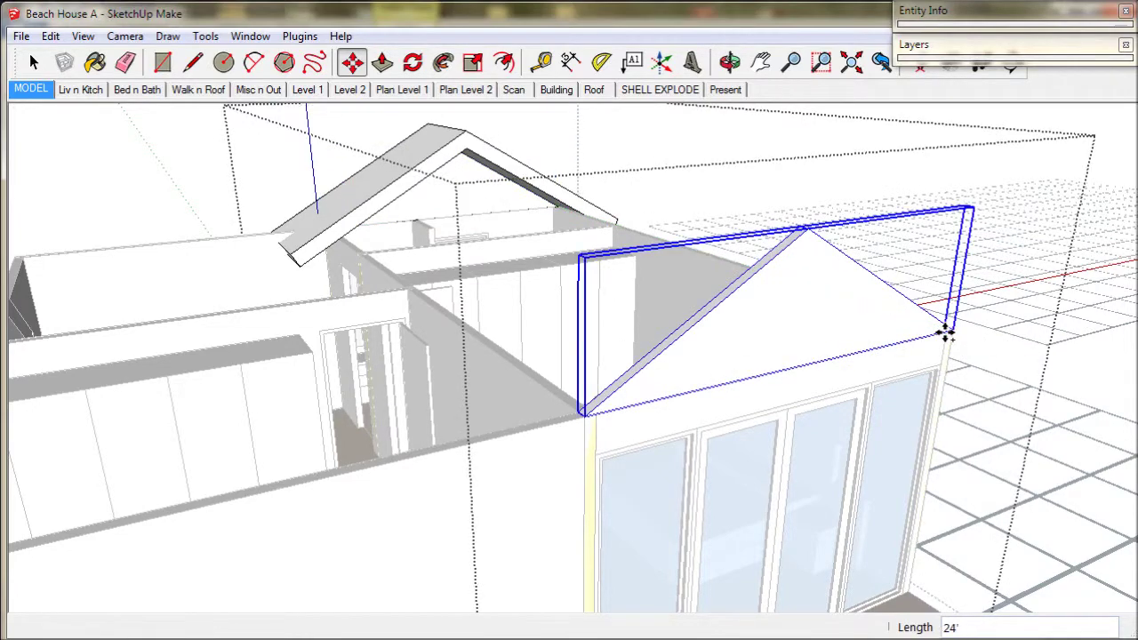
Open the original gable wall of the bedroom wing and pull its inner face 6' to the partition beside the bedroom wardrobe.
middle_click_drag(652, 300, 706, 394)
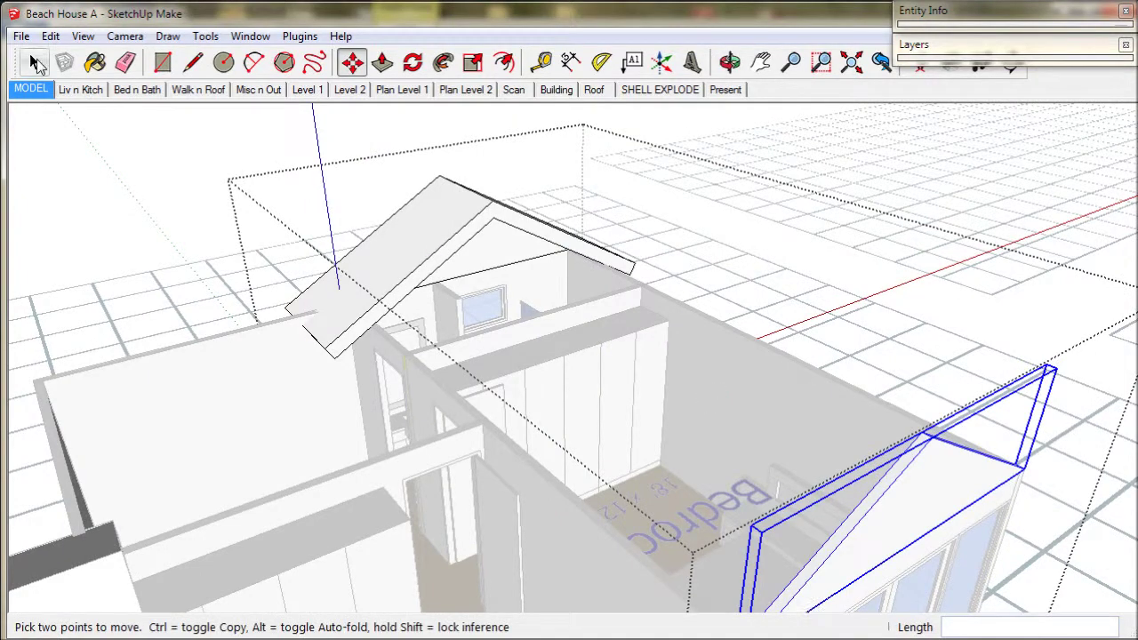
left_click(36, 64)
double_click(473, 260)
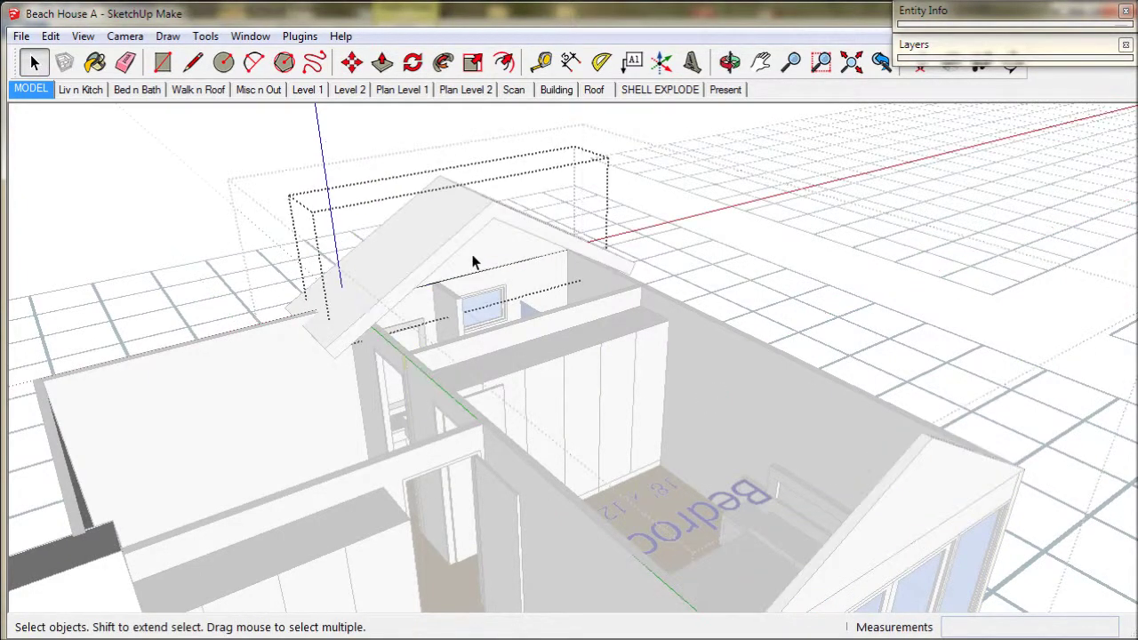
scroll(483, 257, "up", 3)
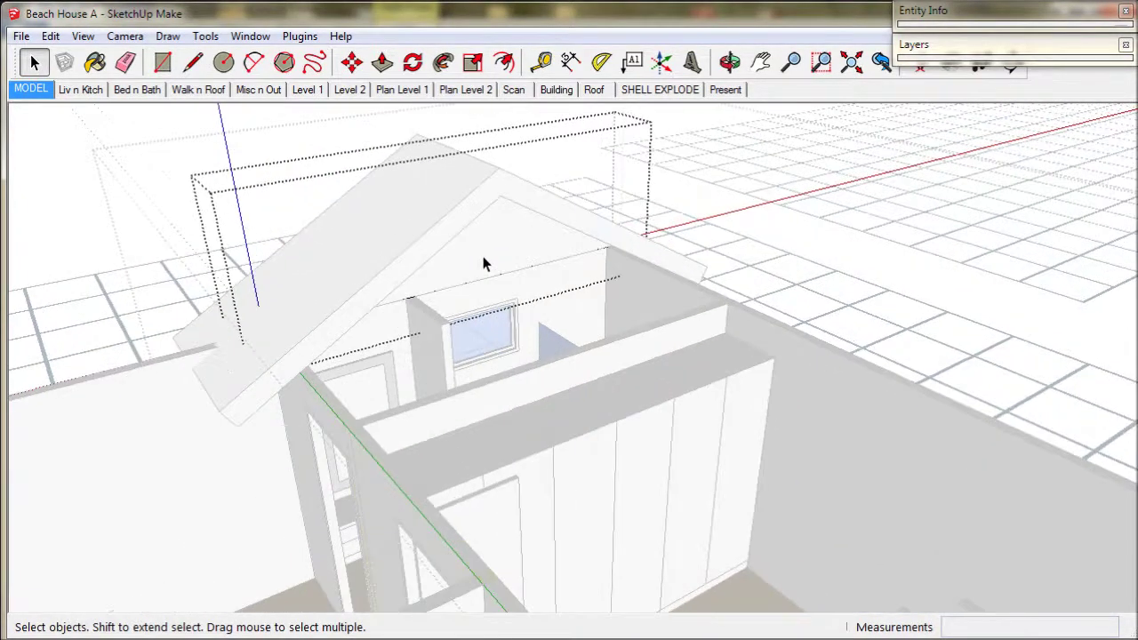
left_click(383, 66)
left_click_drag(466, 255, 508, 401)
scroll(507, 401, "down", 2)
scroll(516, 409, "down", 3)
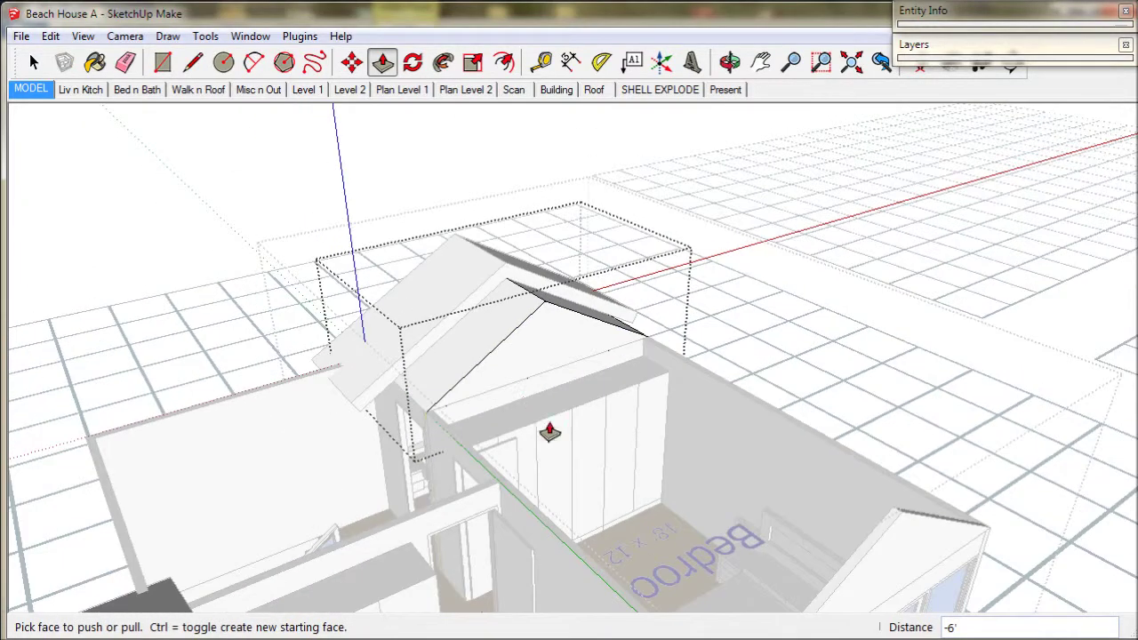
Open the bedroom wing's roof slab for editing and extend its front face 27' 3 1/2" past the front gable over the balcony.
middle_click_drag(546, 427, 523, 300)
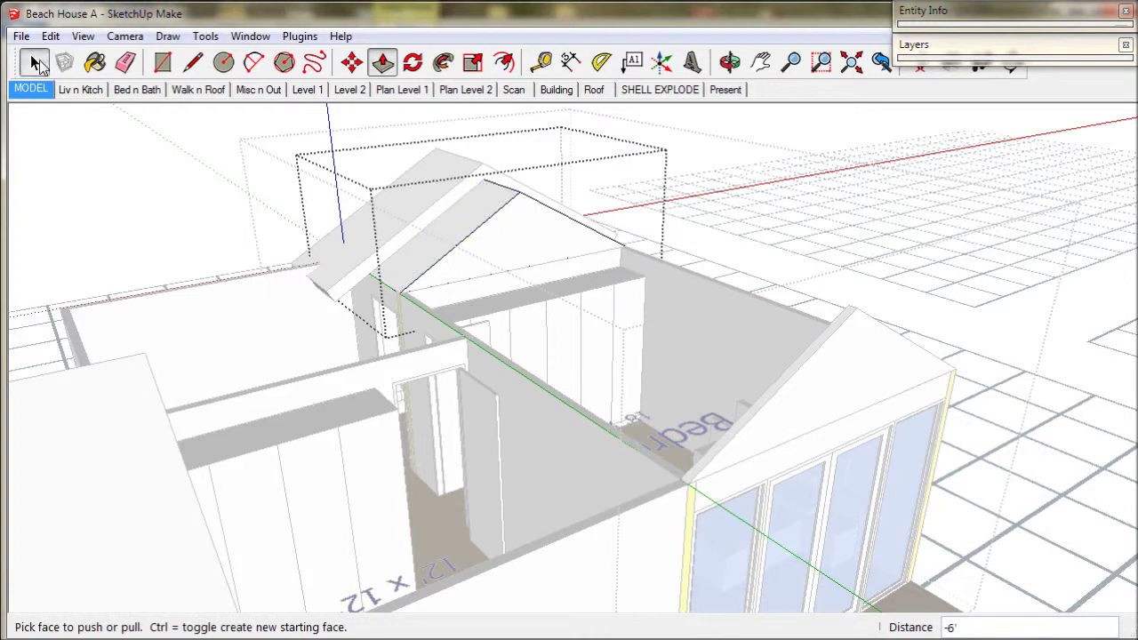
left_click(35, 65)
double_click(387, 214)
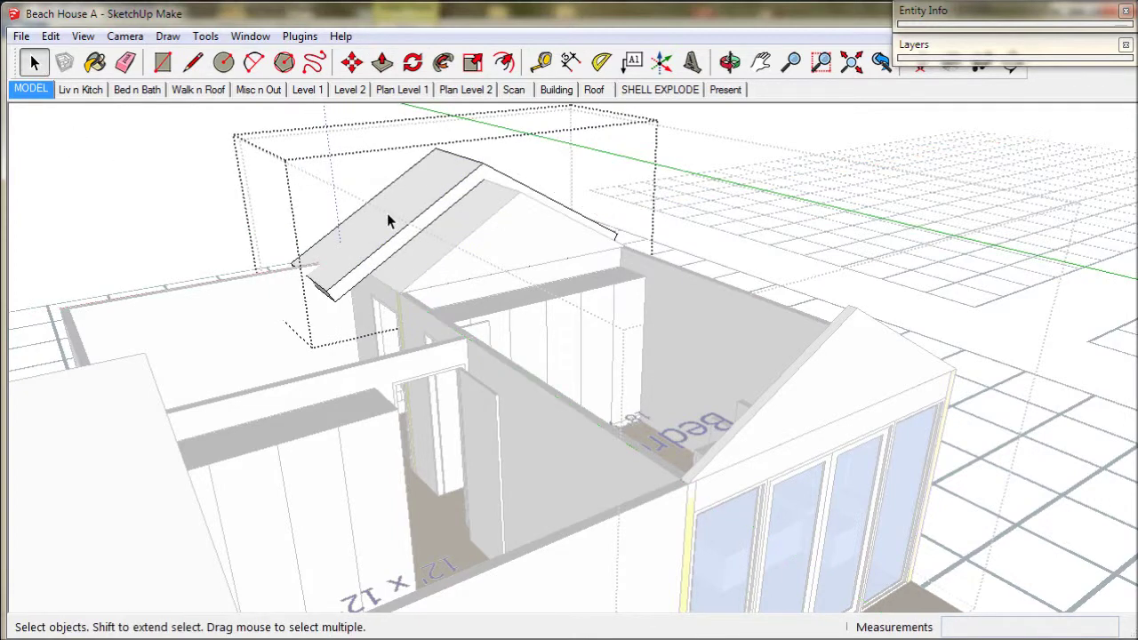
left_click(387, 218)
scroll(388, 221, "down", 3)
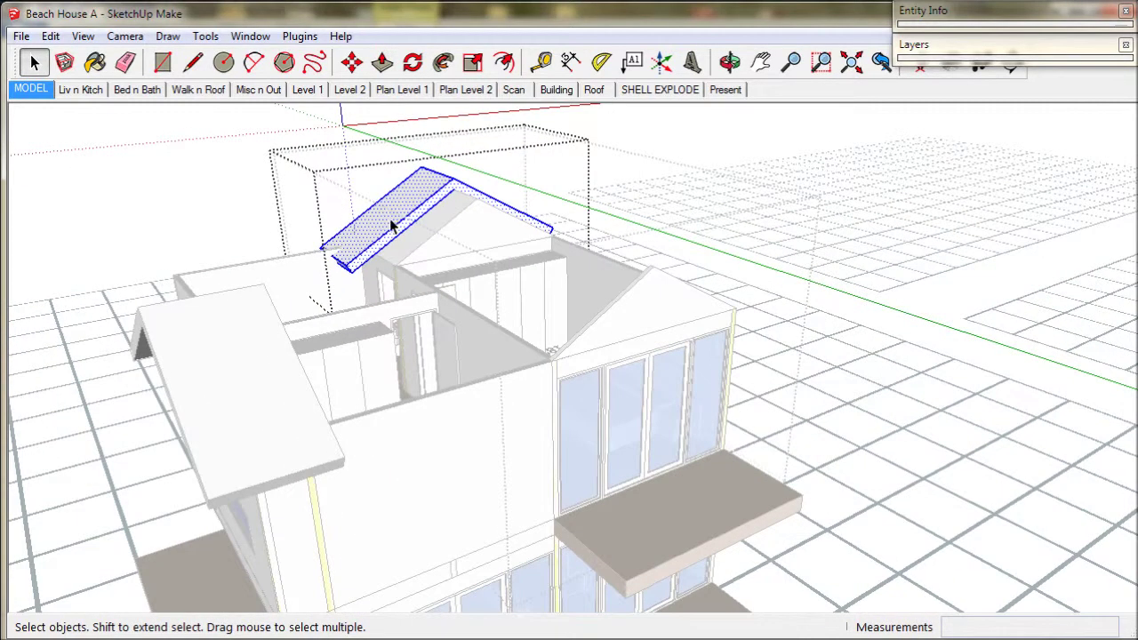
left_click(381, 64)
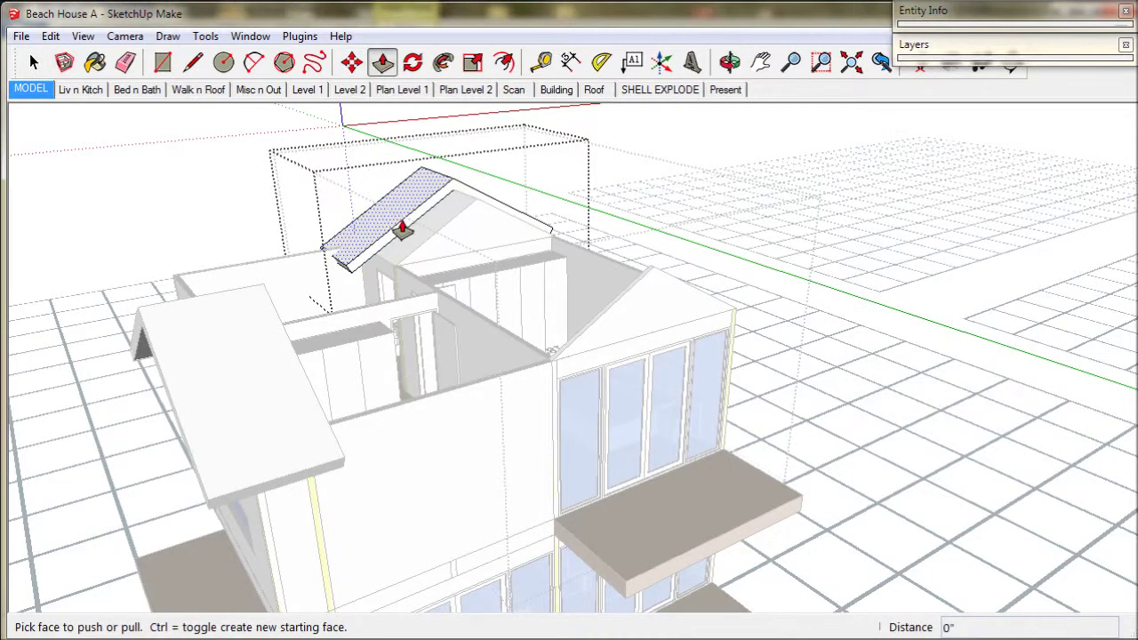
left_click_drag(405, 230, 671, 575)
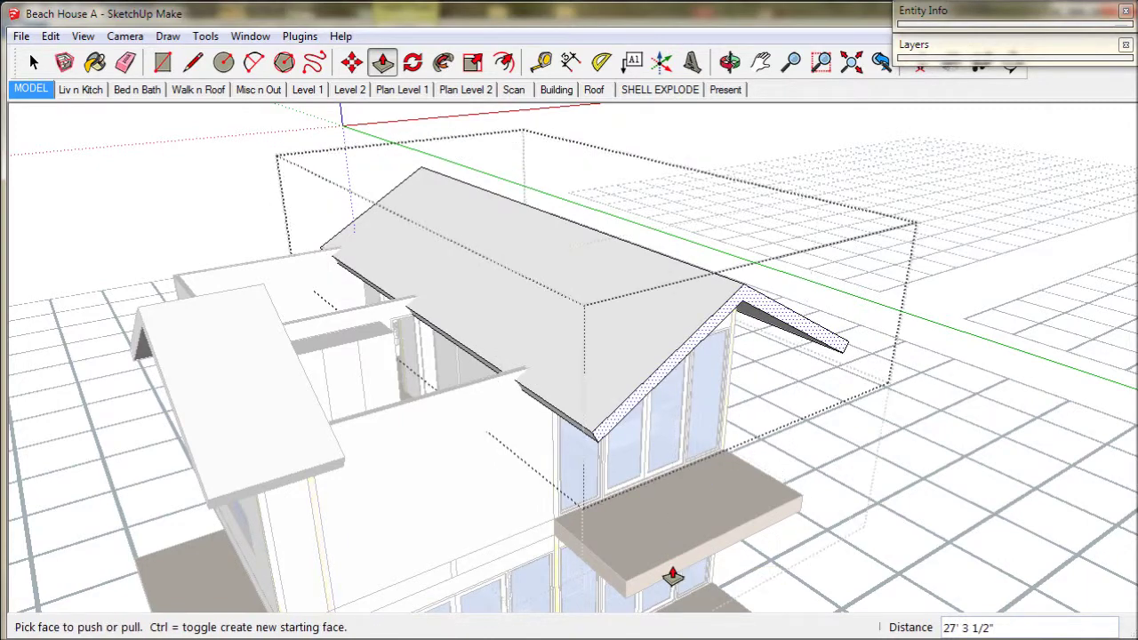
Push the bedroom wing roof's eave face on the side facing the smaller gable roof back 2'.
middle_click_drag(686, 546, 453, 382)
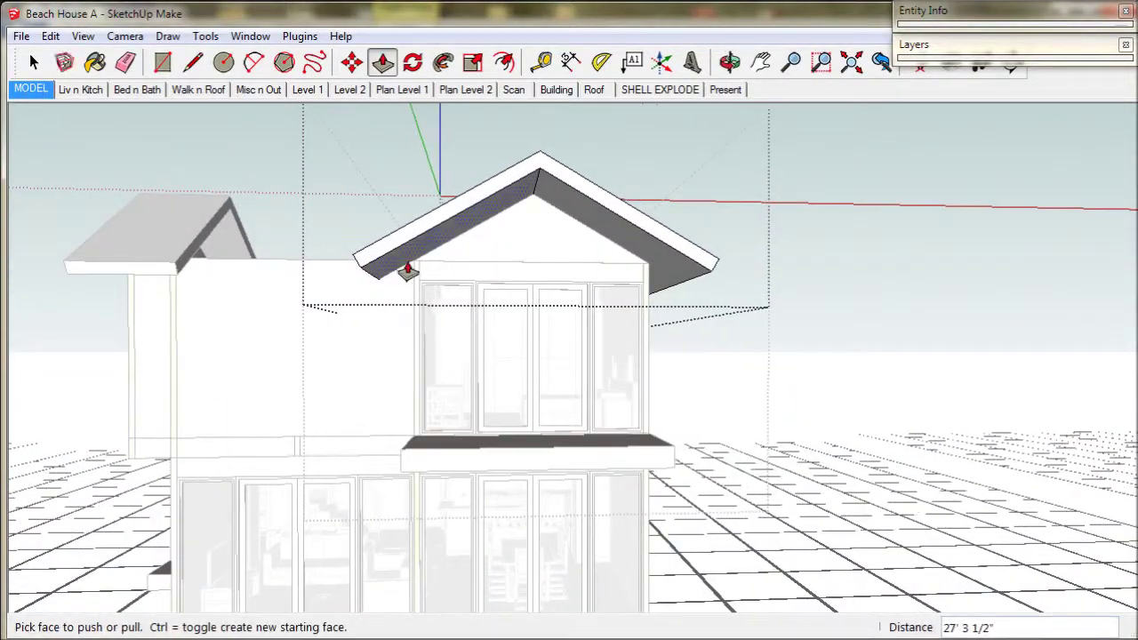
middle_click_drag(401, 293, 579, 394)
scroll(579, 393, "up", 5)
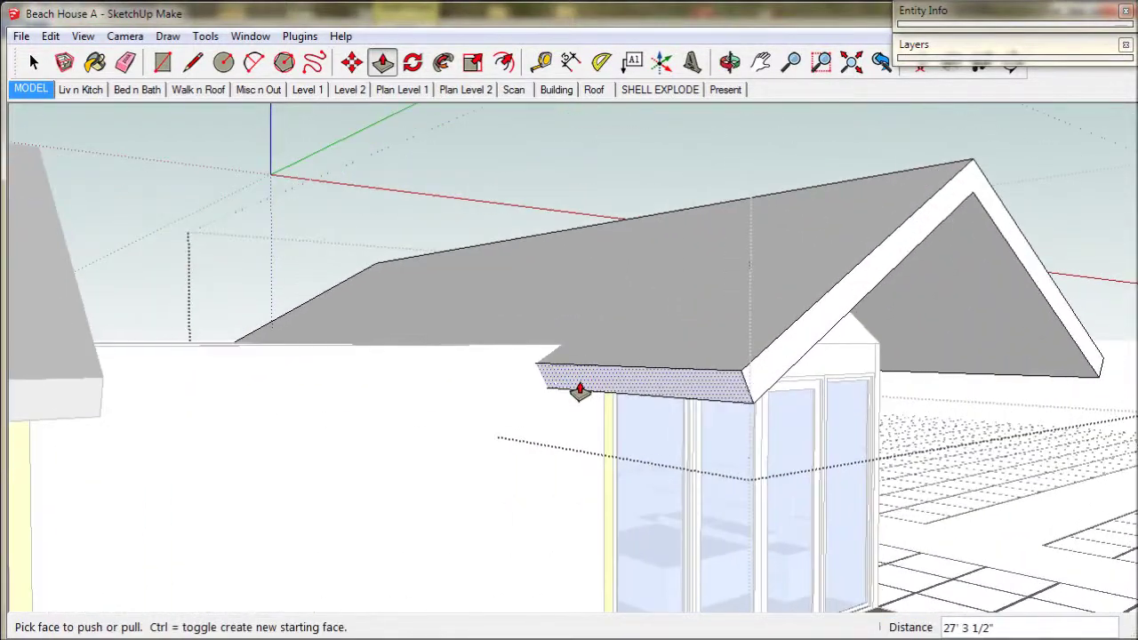
left_click(581, 391)
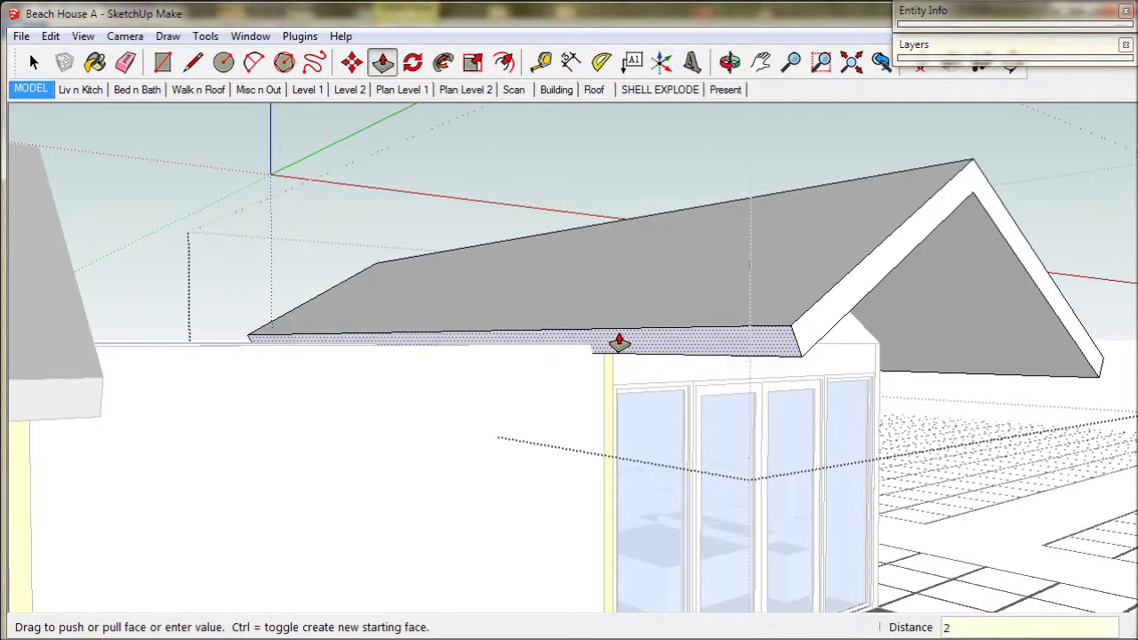
key("Return")
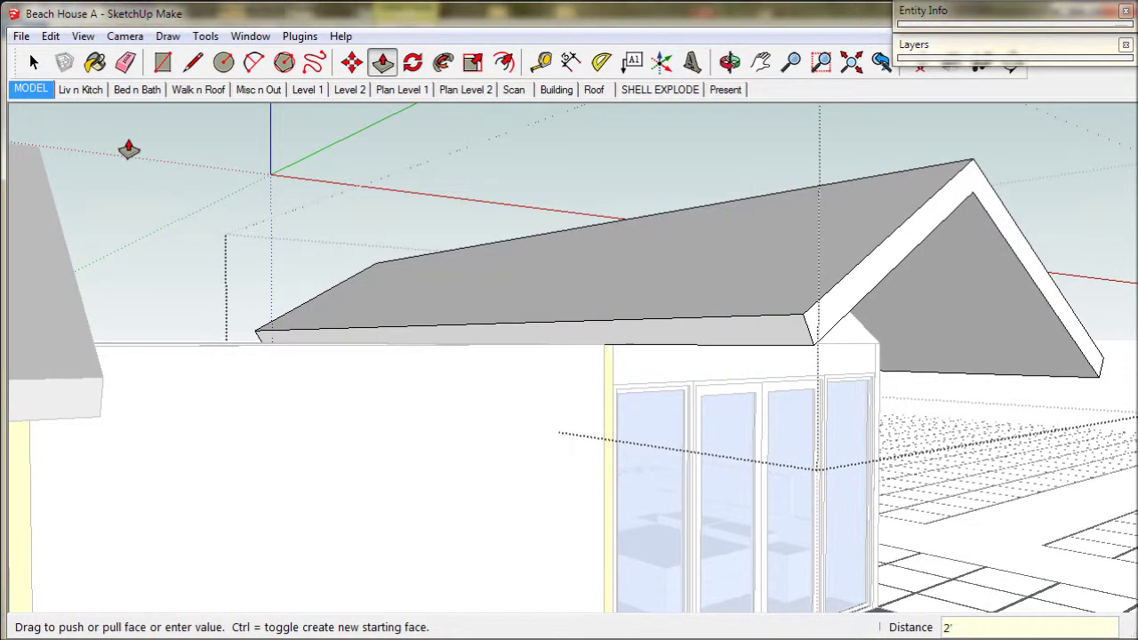
left_click(35, 69)
middle_click_drag(287, 185, 488, 259)
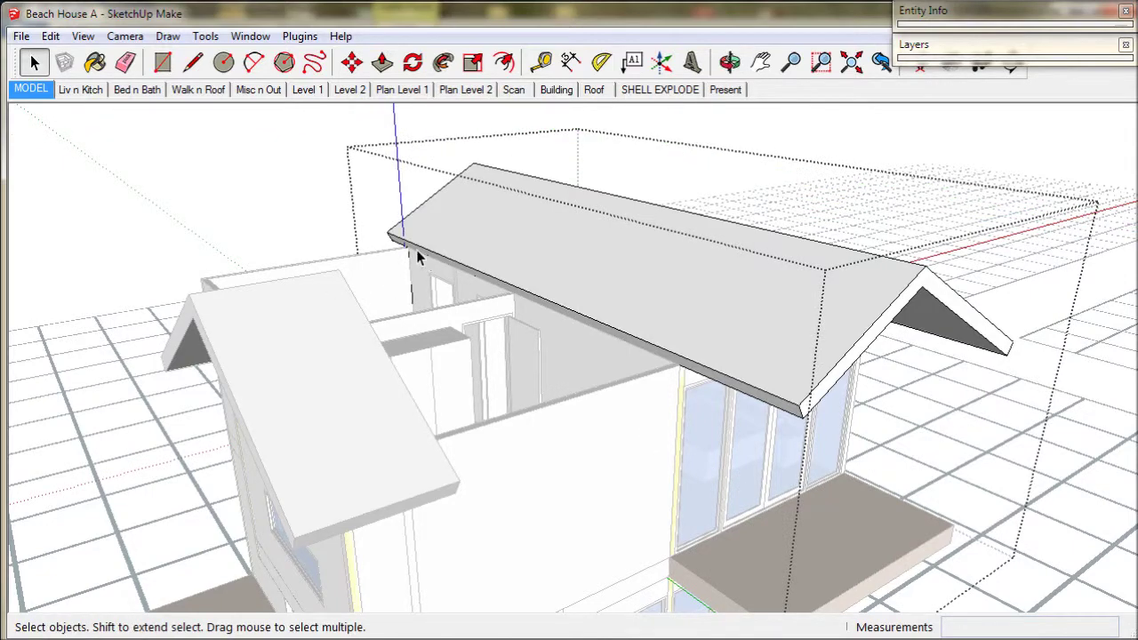
middle_click_drag(418, 257, 386, 142)
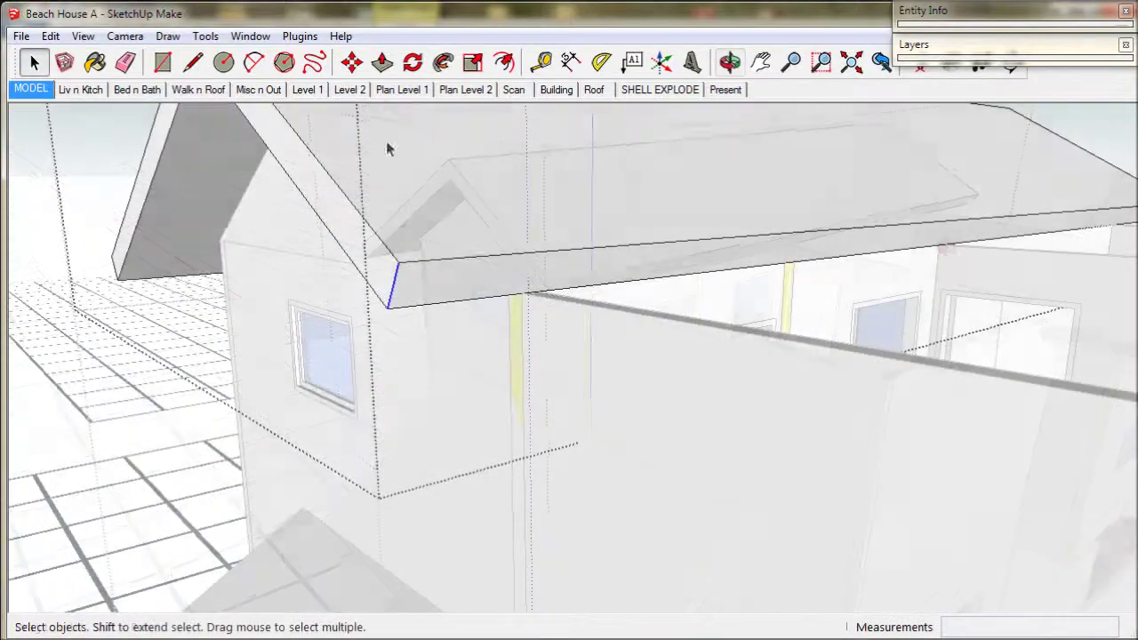
Copy the corner edge of the bedroom wing roof's eave face 5' 7" along the eave from the small-window gable end.
left_click(353, 61)
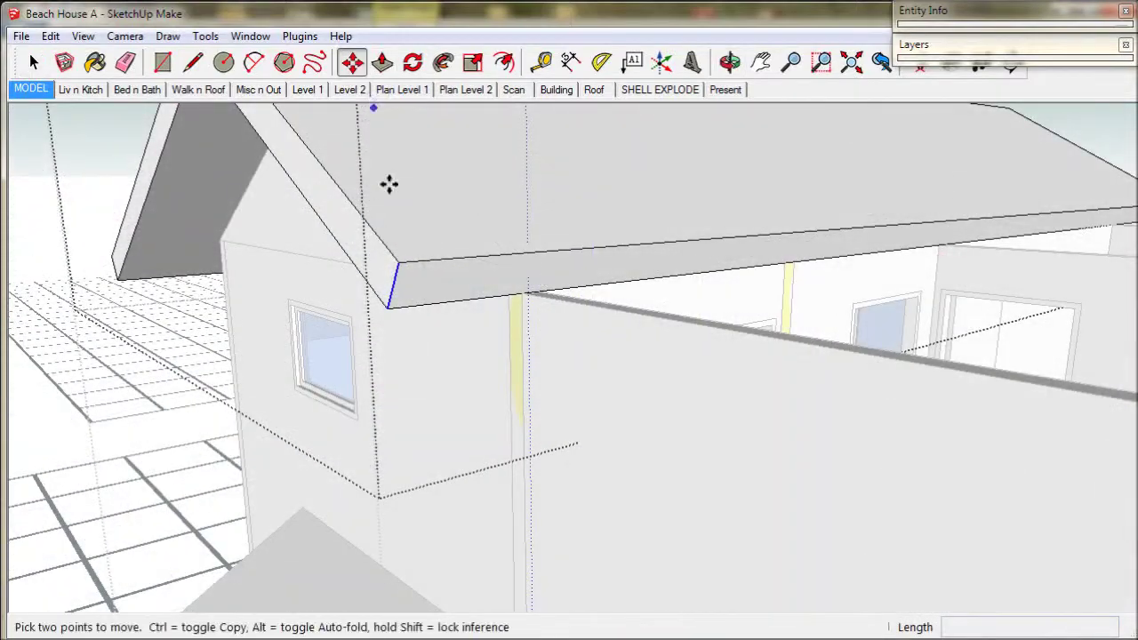
key("ctrl")
left_click(396, 261)
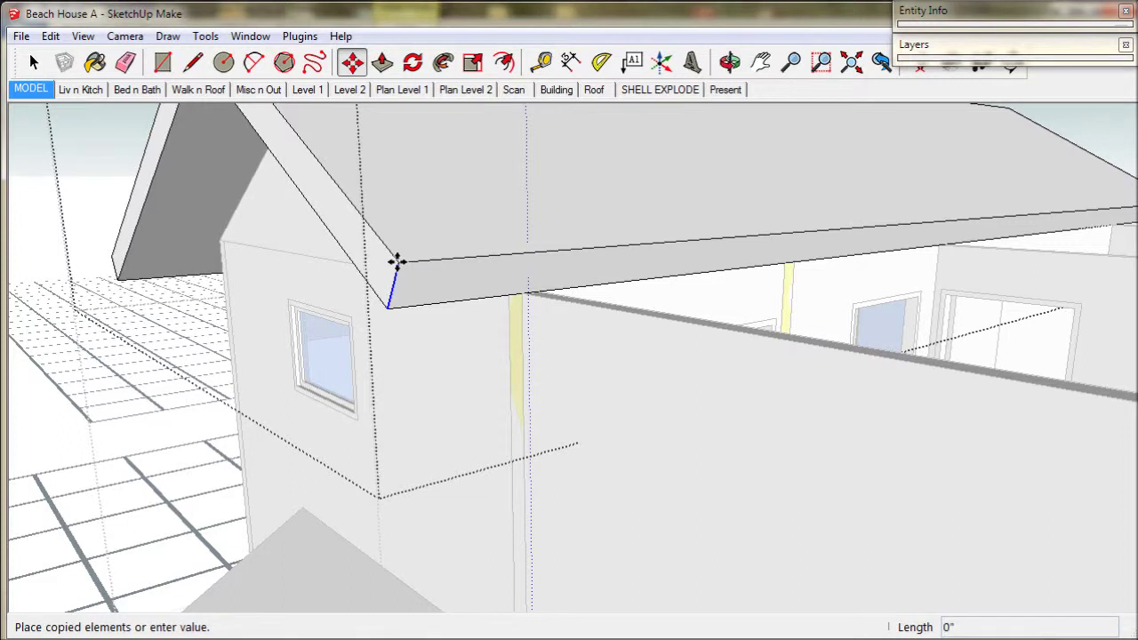
left_click(714, 240)
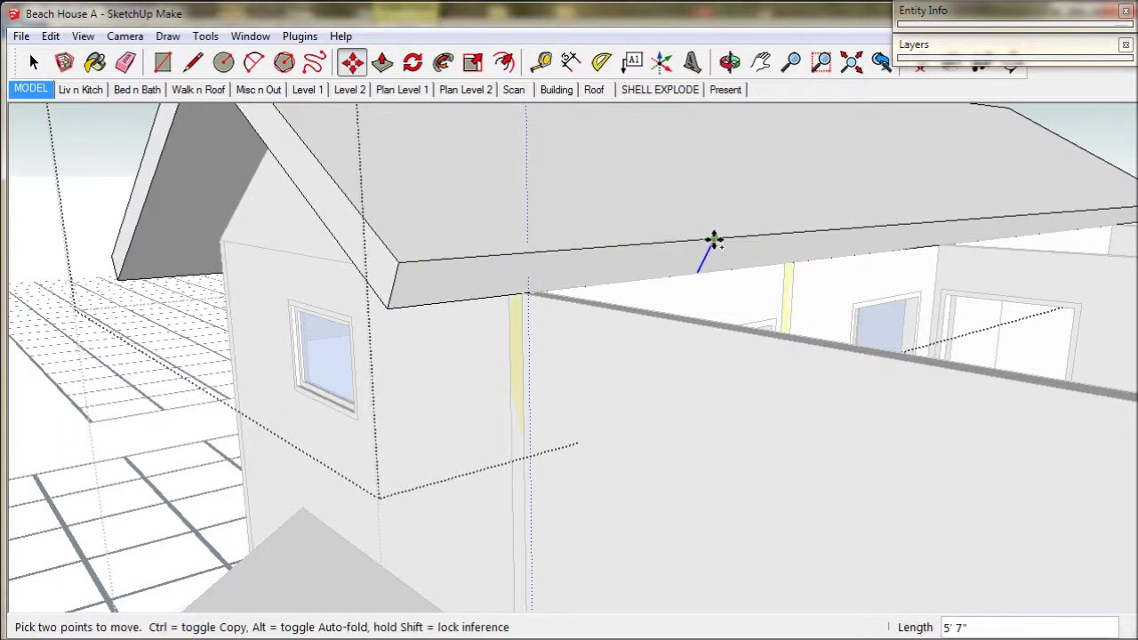
Pull the split-off eave section about 19' 10 1/2" down the slope, aligning it with the ground-level wall corner beside the entrance deck.
left_click(390, 66)
left_click(521, 270)
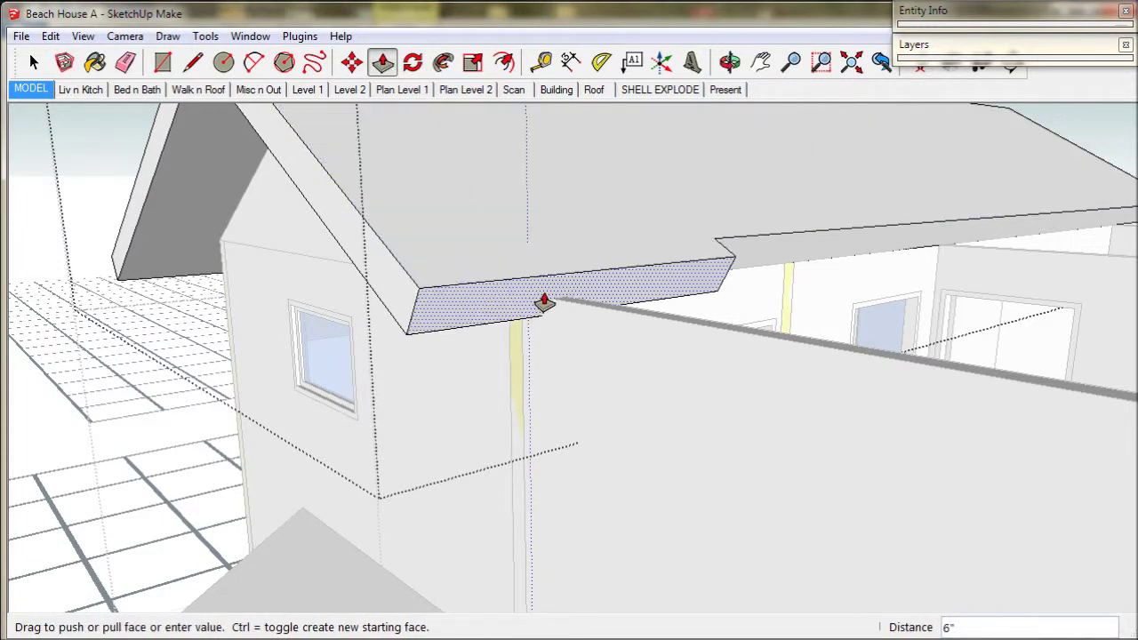
scroll(543, 301, "down", 6)
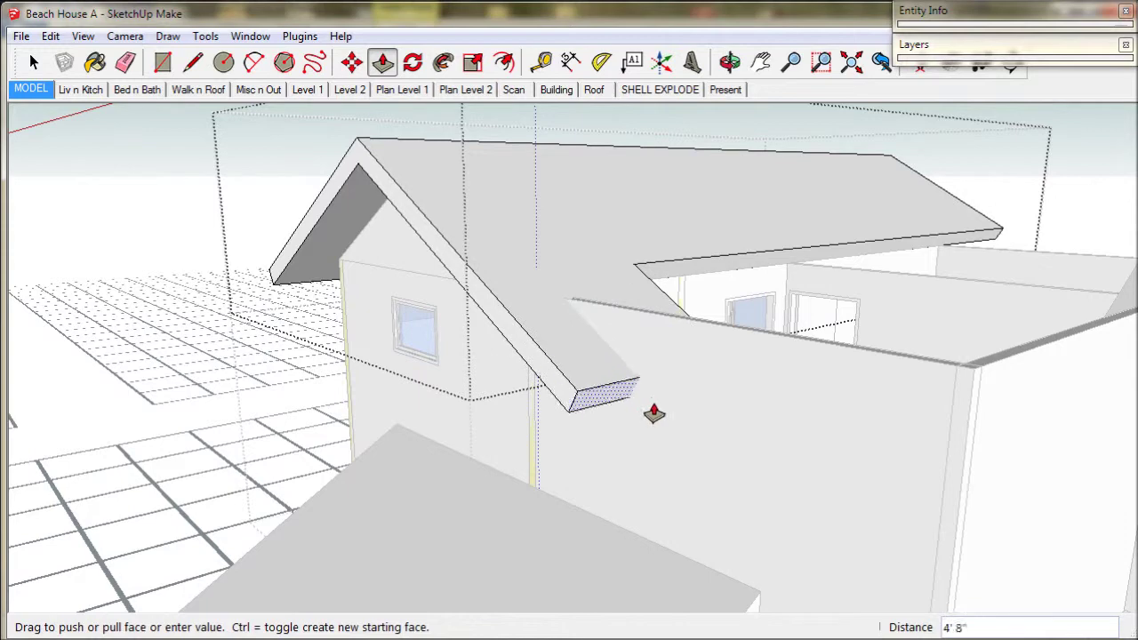
middle_click_drag(686, 462, 611, 67)
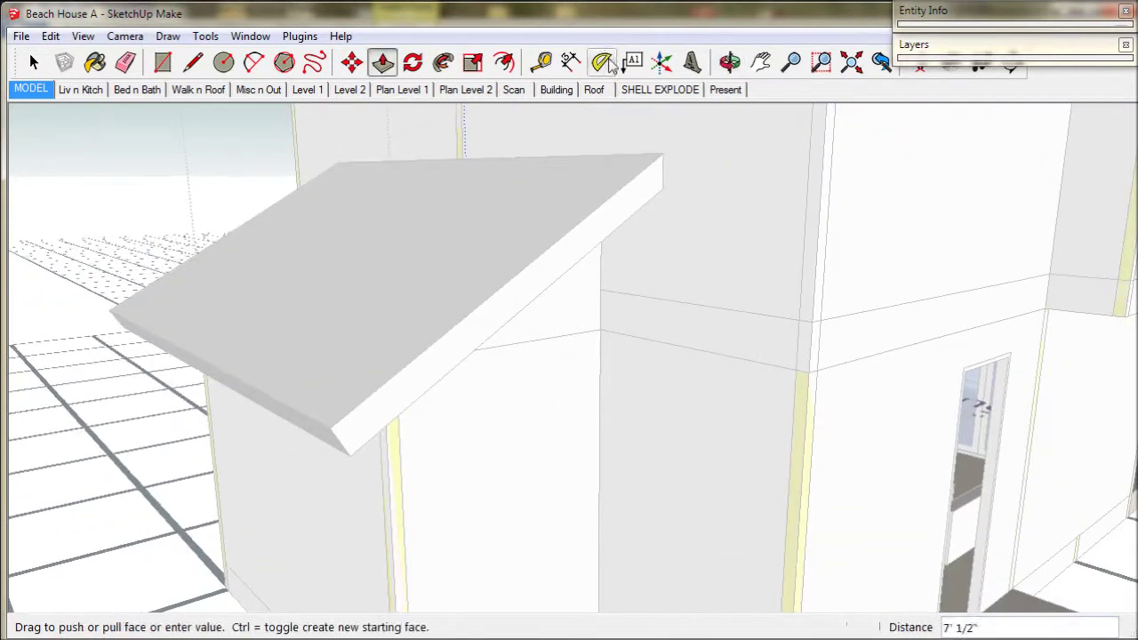
scroll(714, 333, "down", 6)
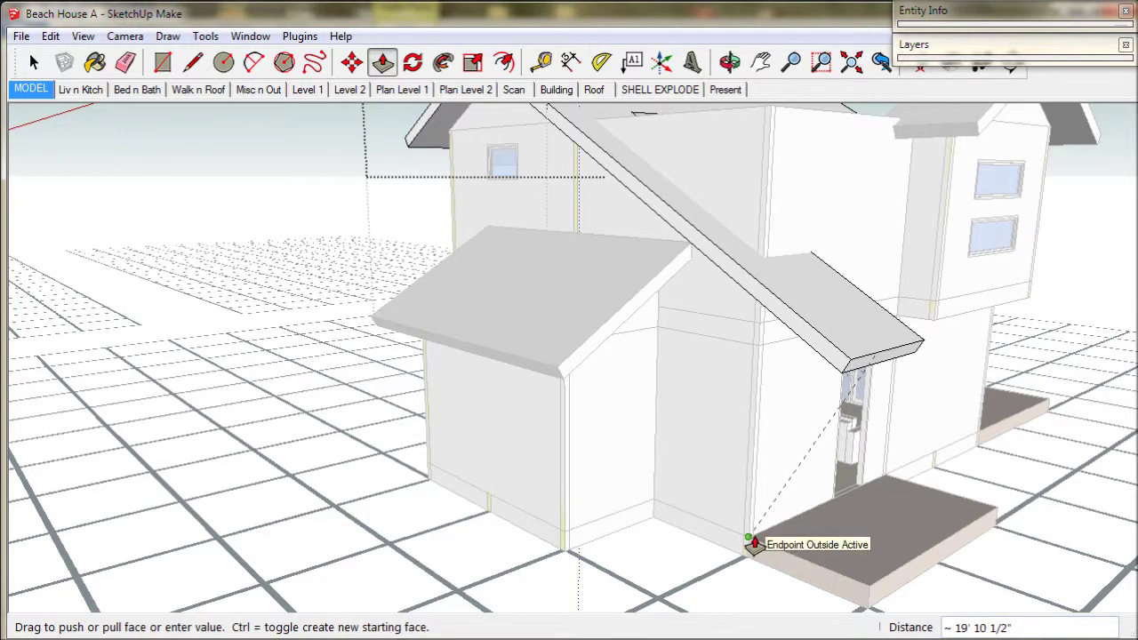
left_click(754, 544)
Pull the lowered roof section's side face 8' 5" over the entrance door to the edge of the projecting wall.
middle_click_drag(921, 381, 533, 382)
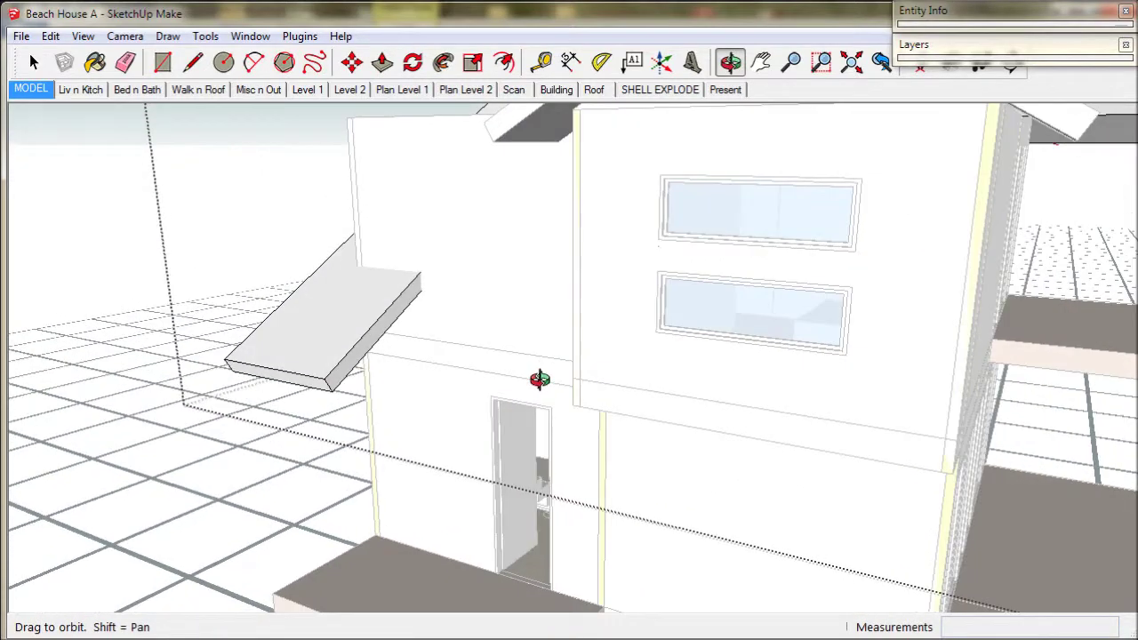
left_click(398, 313)
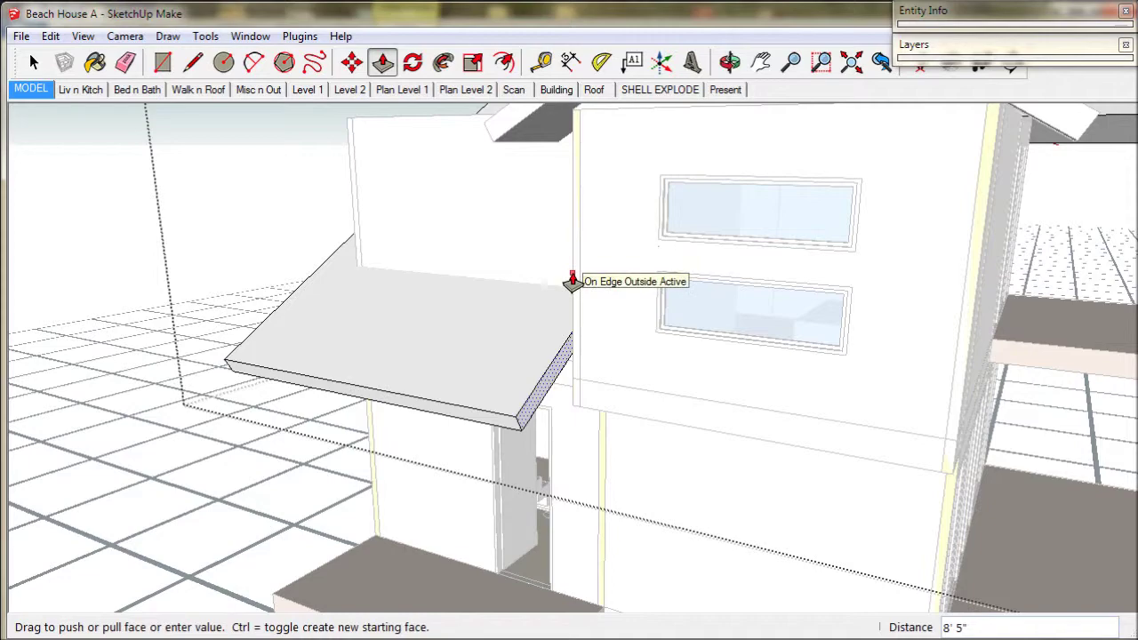
left_click(572, 283)
Split the lowered roof section's side face with a line along the wall edge, pull the exposed part 3 1/2", and close the roof.
middle_click_drag(574, 285, 490, 282)
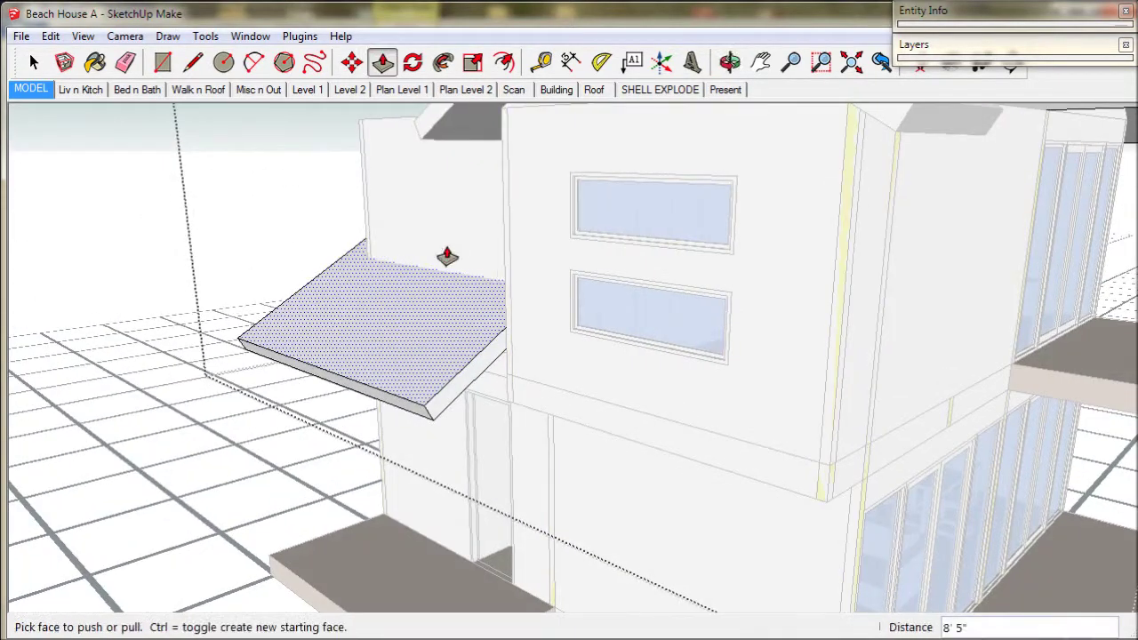
left_click(193, 63)
scroll(512, 348, "up", 2)
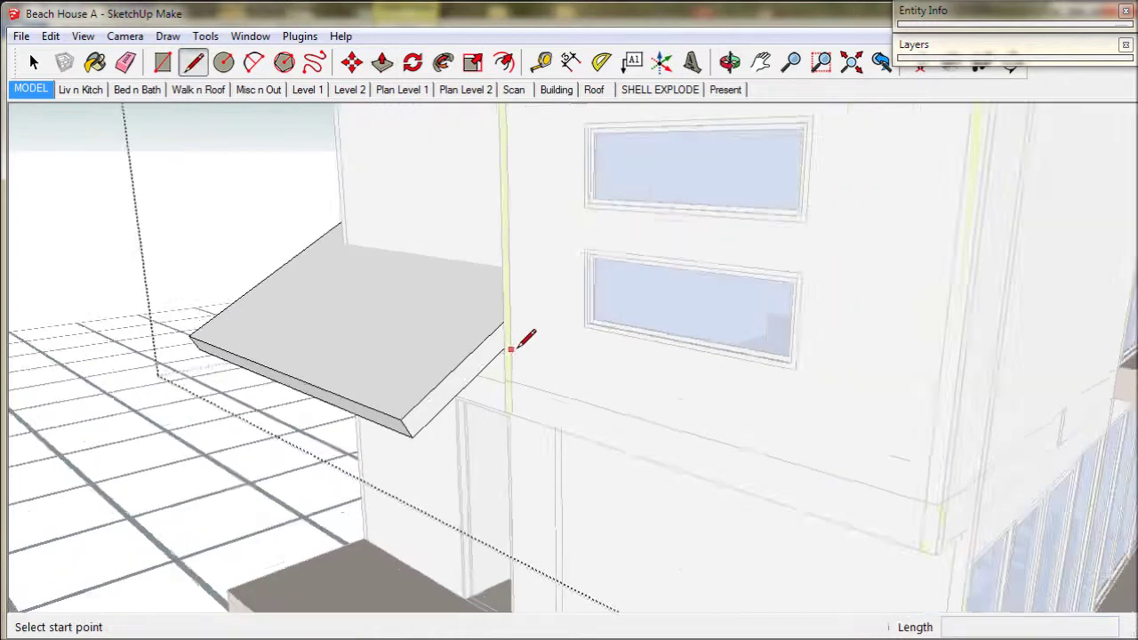
scroll(510, 349, "up", 3)
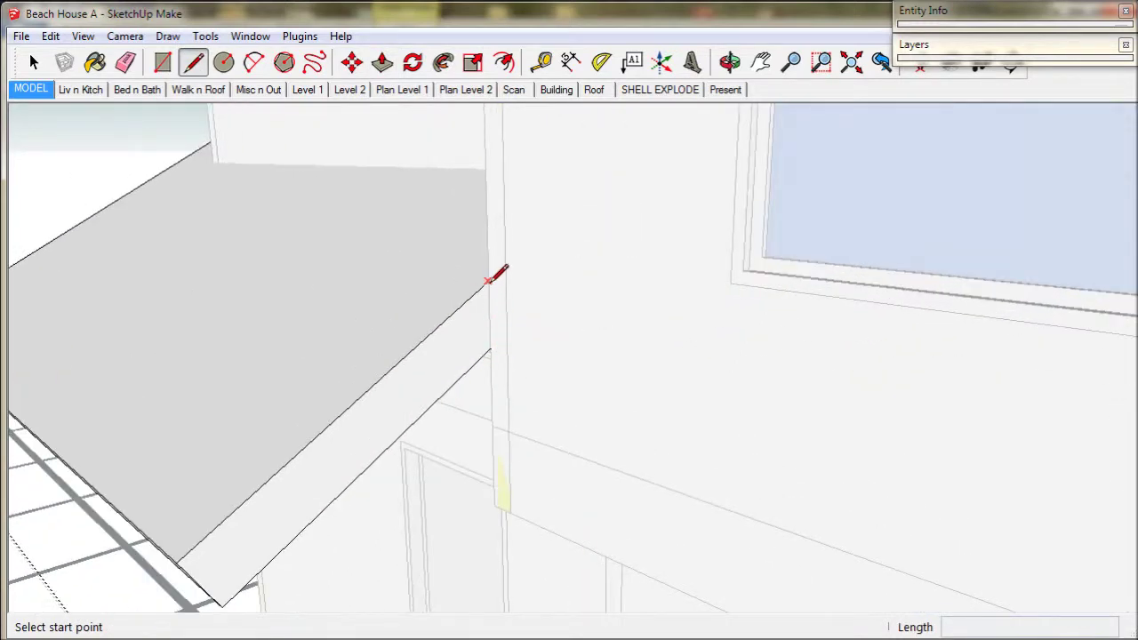
left_click(487, 281)
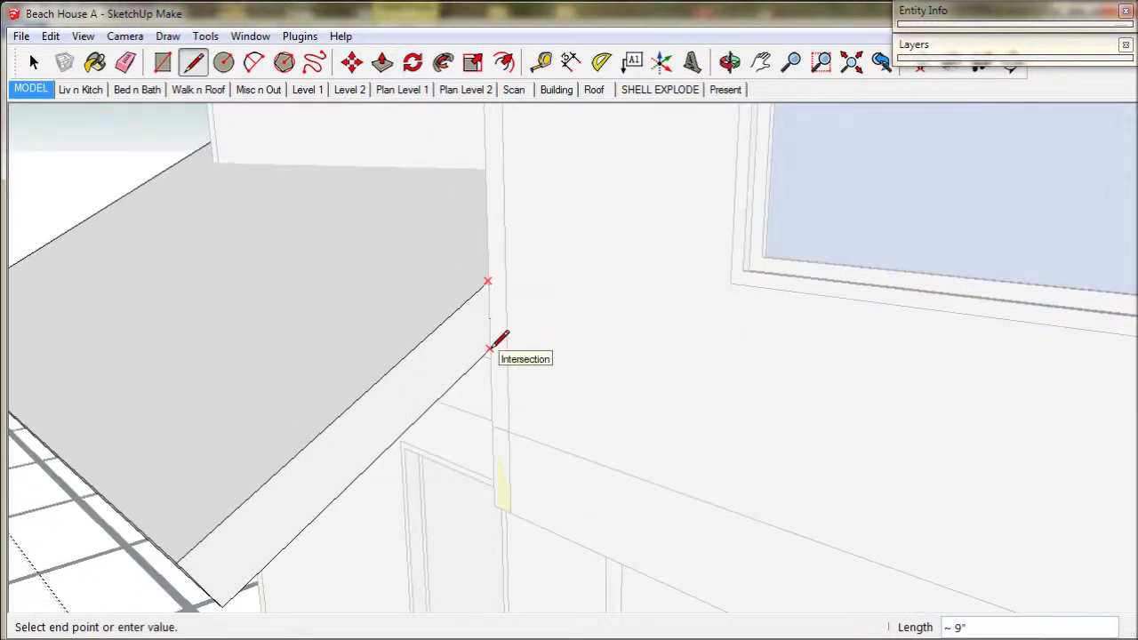
left_click(490, 348)
left_click(381, 64)
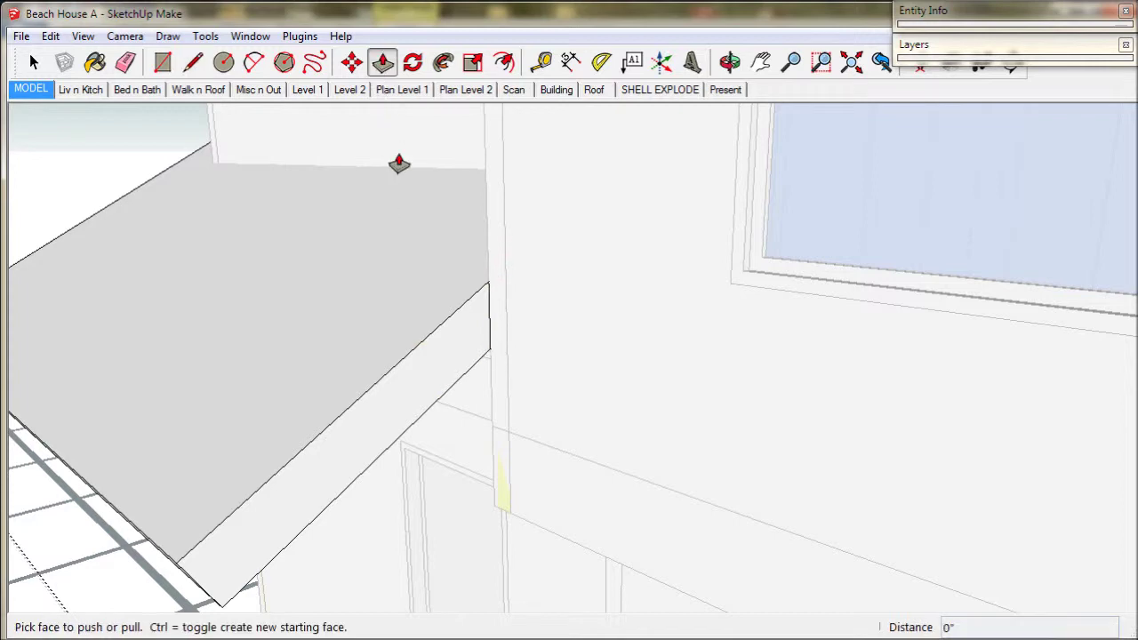
left_click(468, 338)
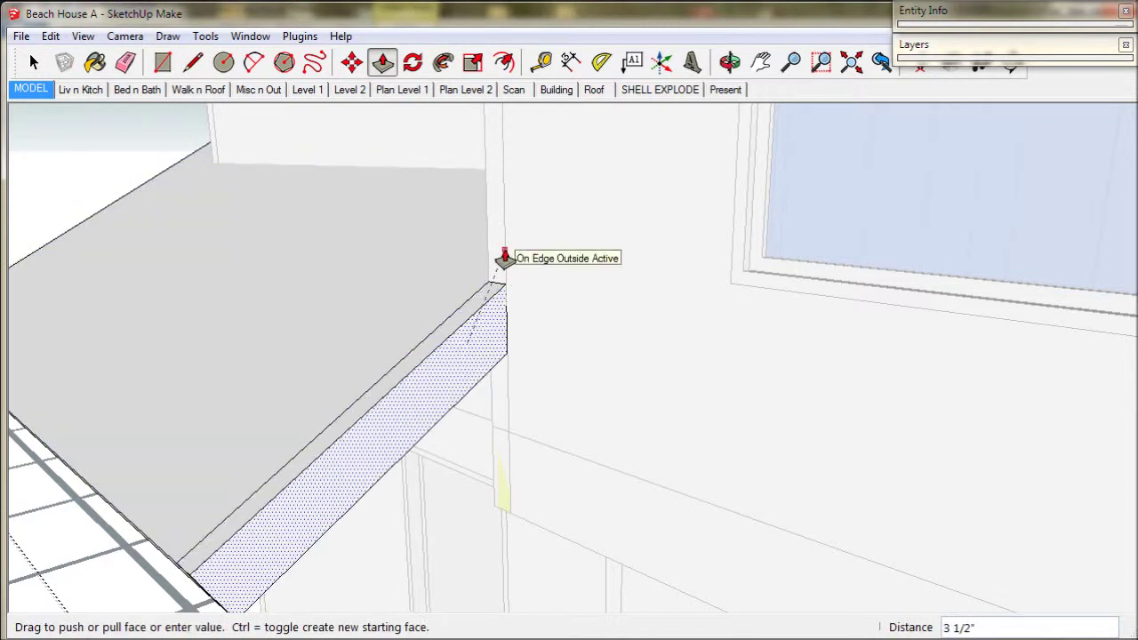
left_click(501, 235)
middle_click_drag(490, 310, 346, 184)
scroll(699, 439, "down", 4)
key("space")
left_click(406, 158)
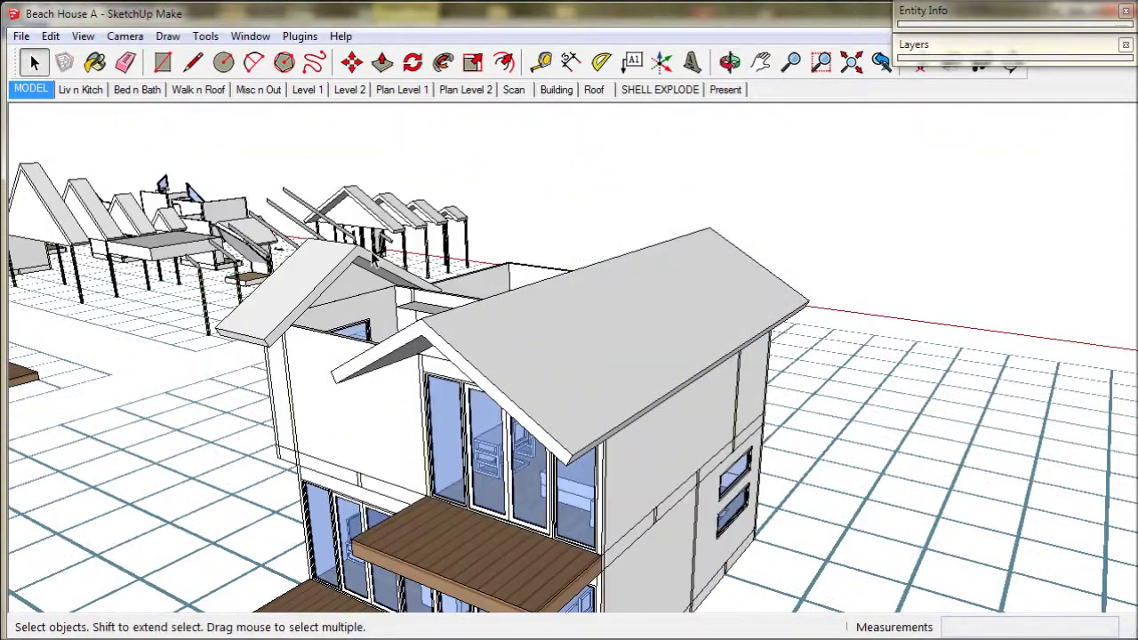
Open the smaller gable roof's gable wall for editing and pull its triangular face 14' towards the bedroom wing roof.
left_click(356, 284)
scroll(359, 289, "up", 5)
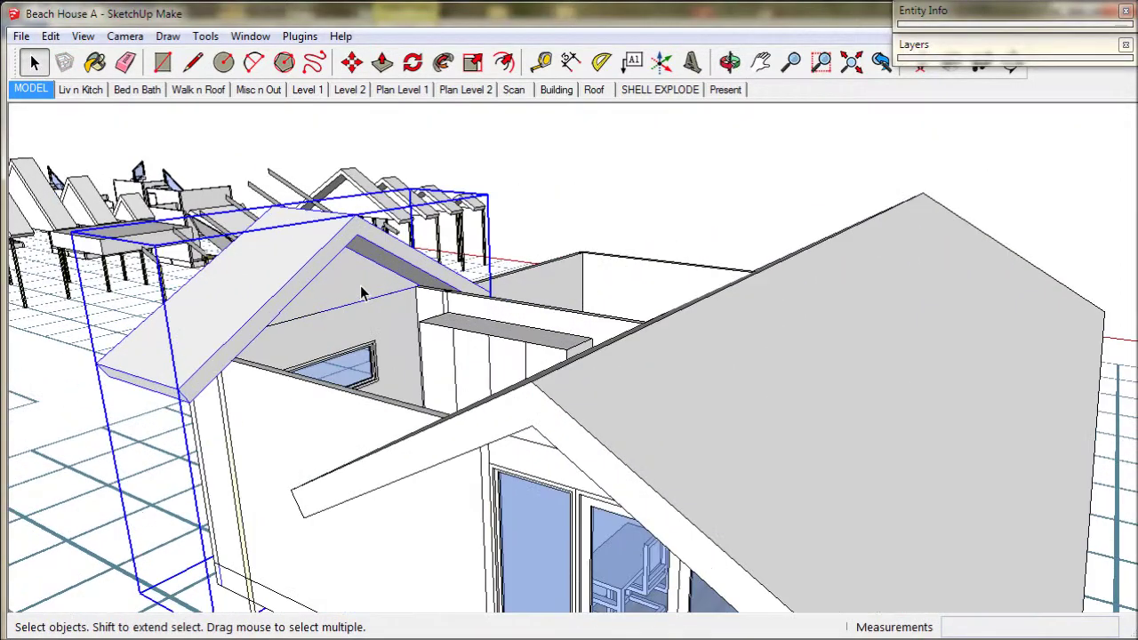
middle_click_drag(362, 294, 412, 227, "shift")
double_click(414, 233)
left_click(414, 233)
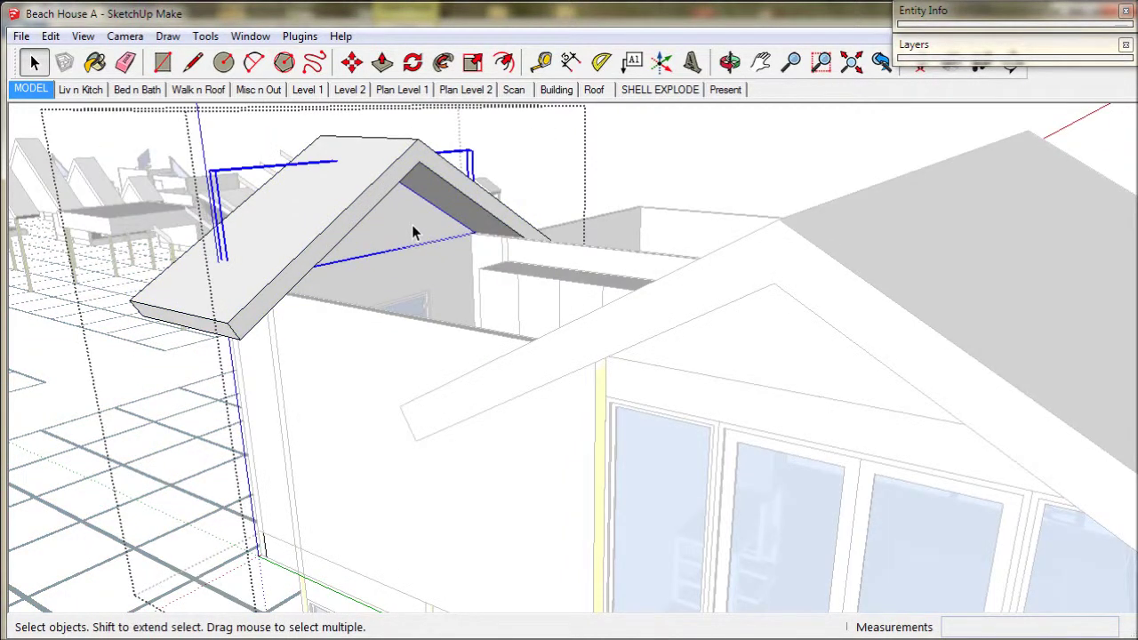
double_click(414, 233)
left_click(413, 233)
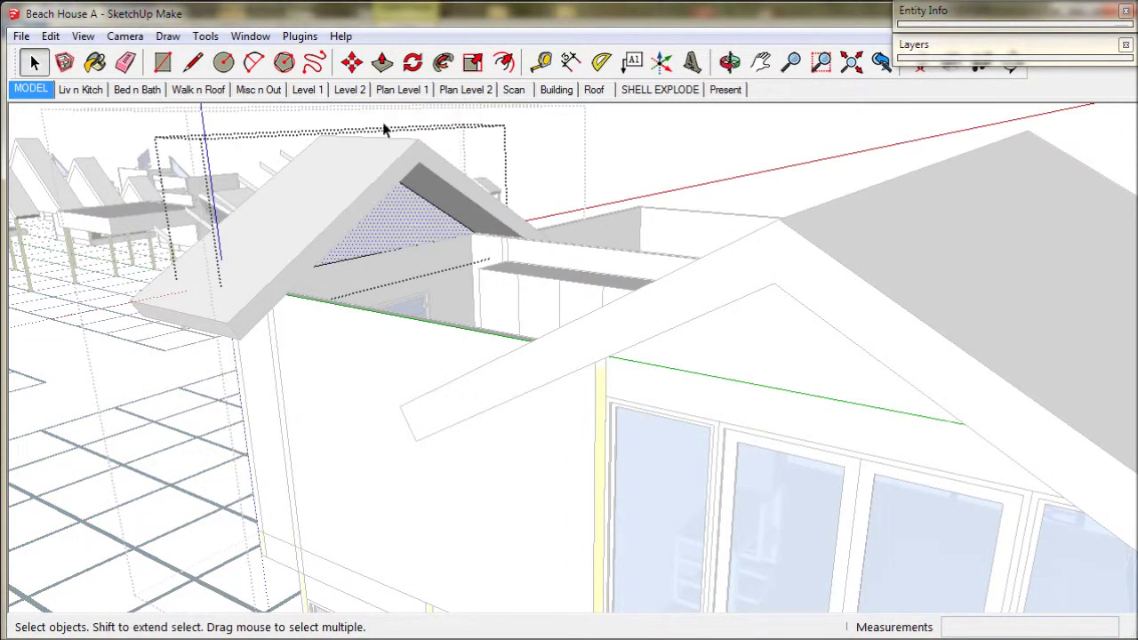
left_click(381, 66)
left_click(391, 240)
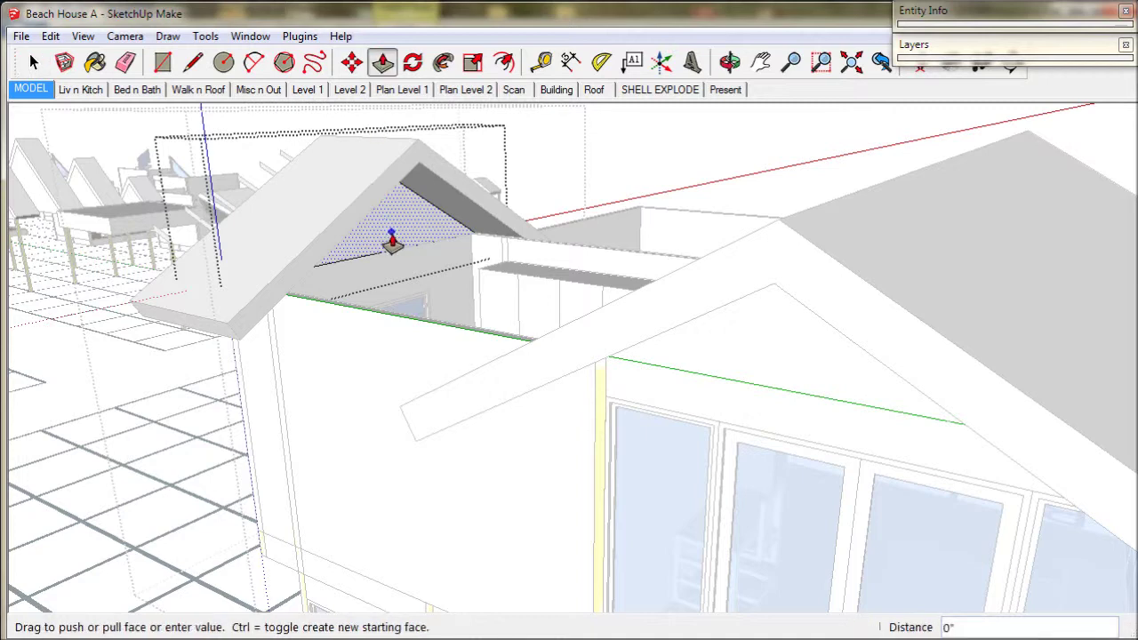
left_click(605, 384)
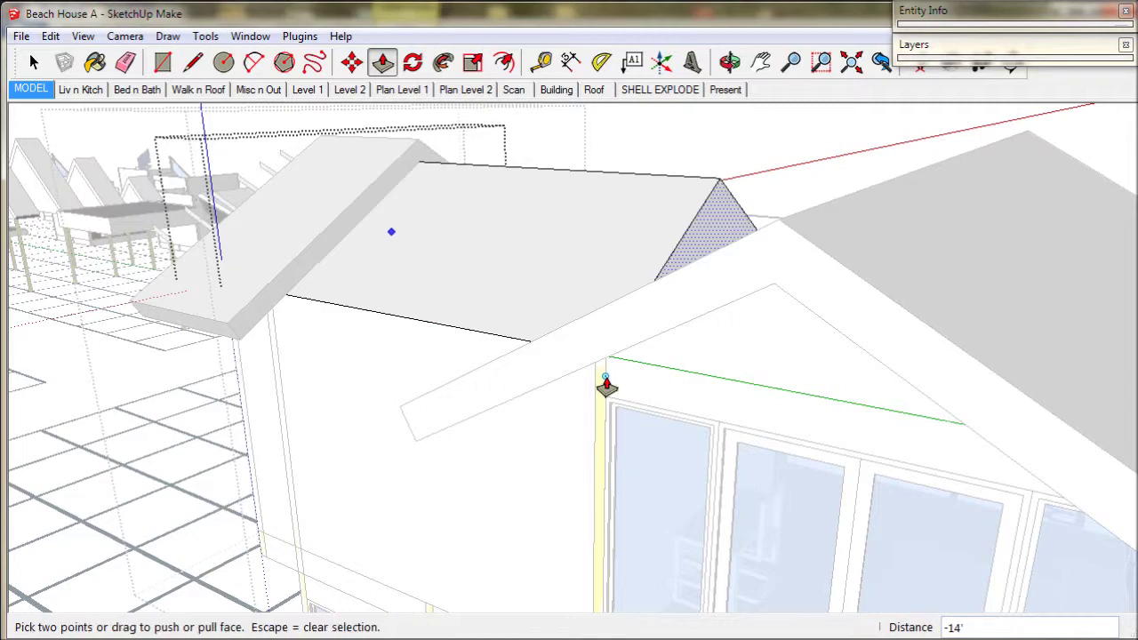
middle_click_drag(605, 384, 655, 459)
scroll(618, 464, "down", 3)
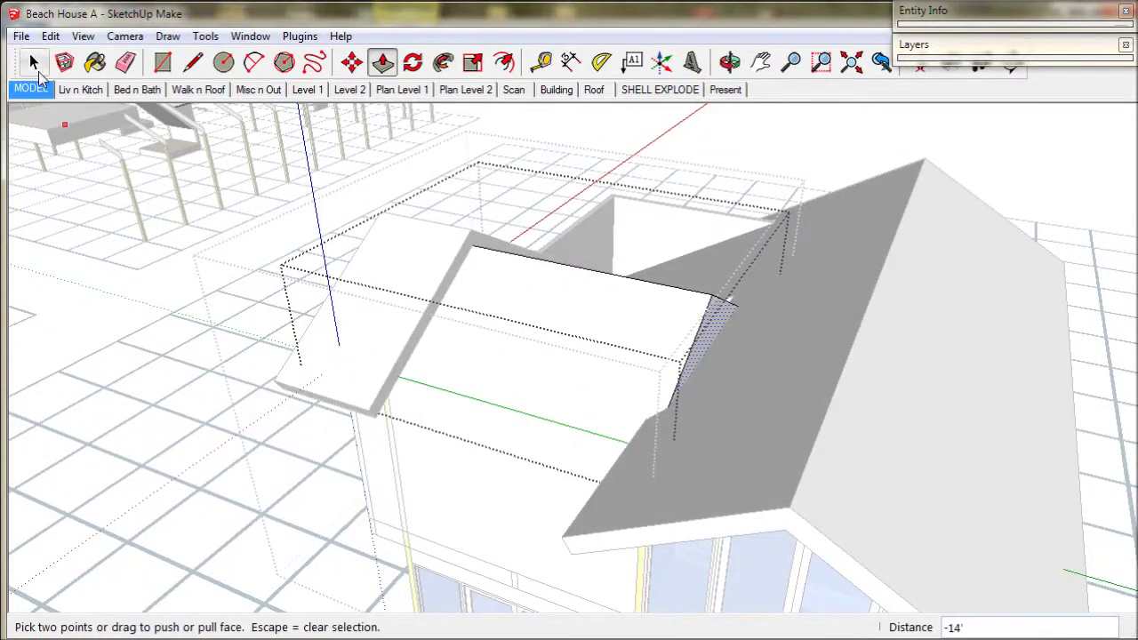
Split the front face of the smaller gable roof's slab with a line between its upper and lower ridge corners.
left_click(33, 62)
key("ctrl+z")
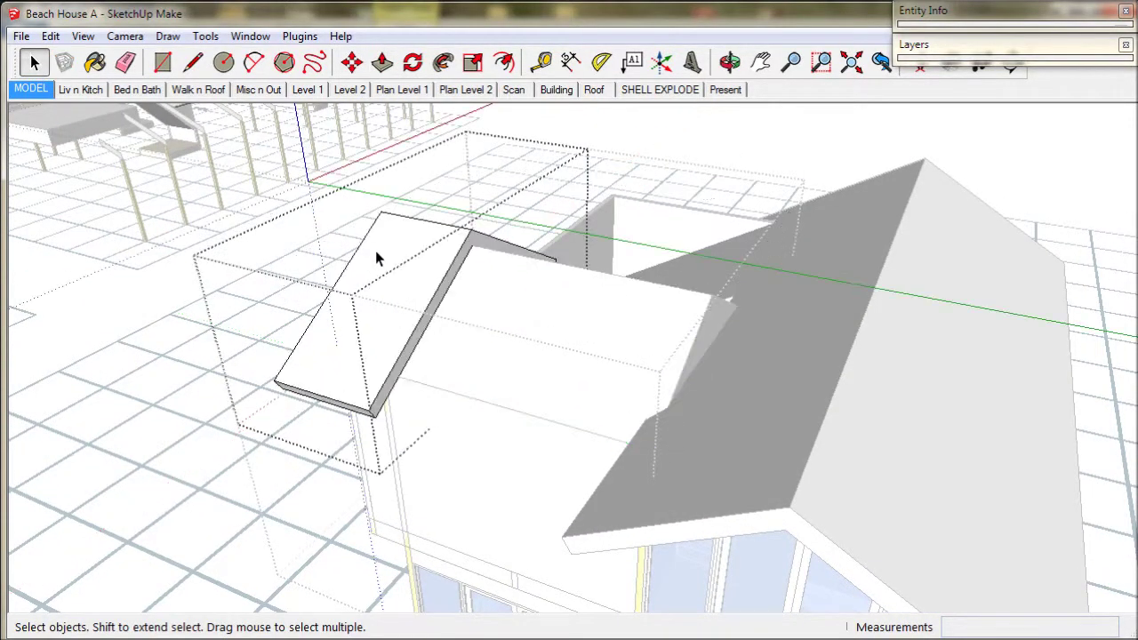
left_click(377, 258)
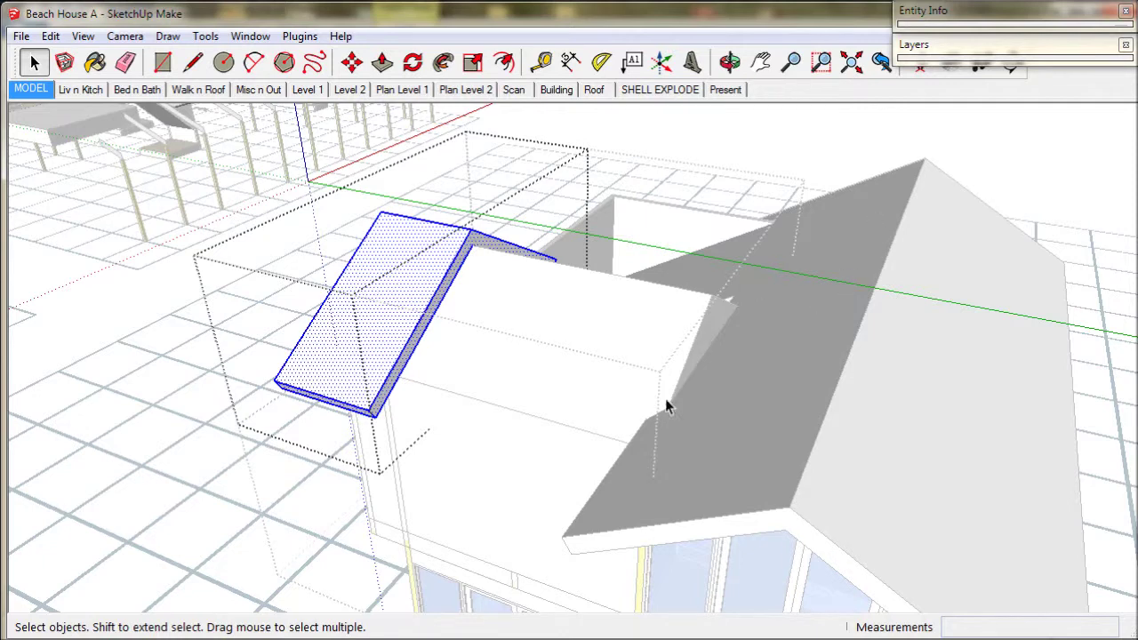
middle_click_drag(669, 407, 645, 395)
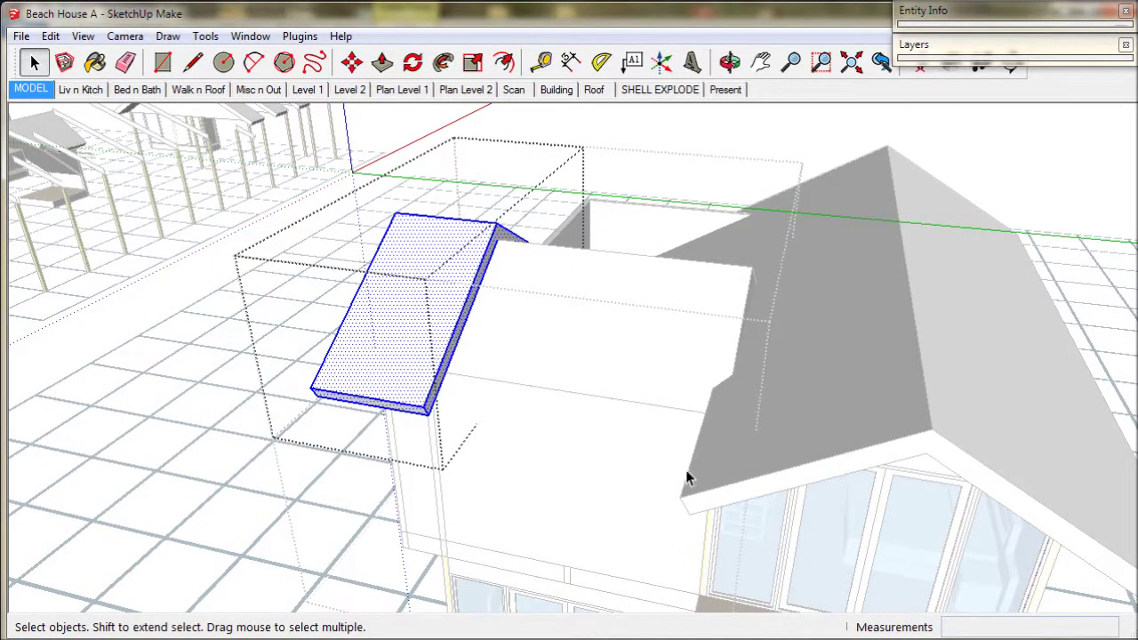
middle_click_drag(682, 499, 603, 500)
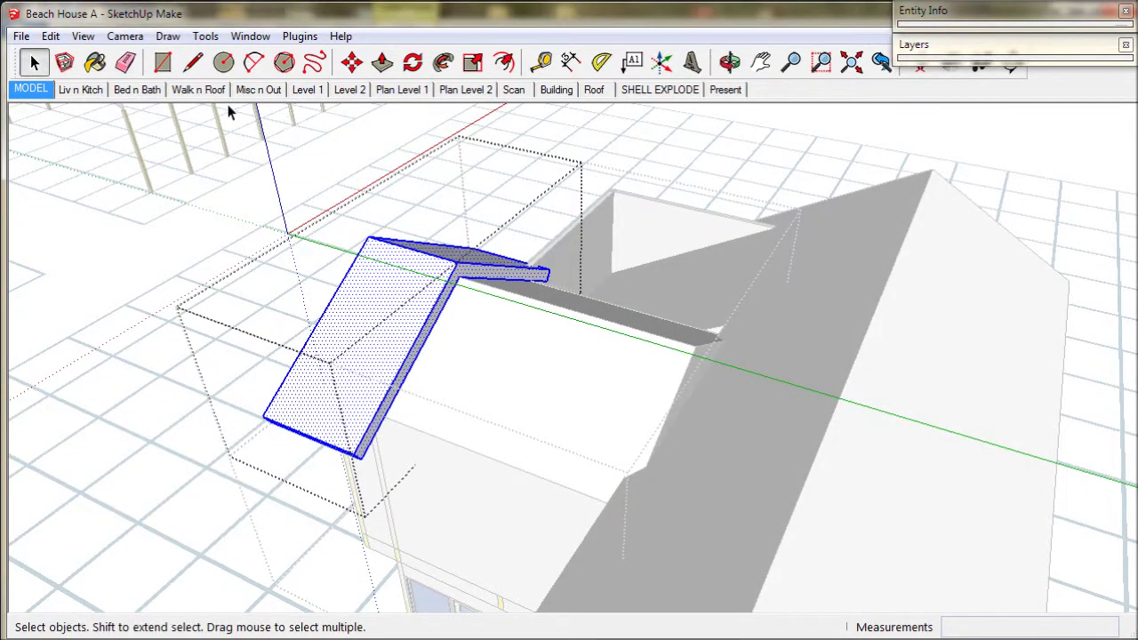
left_click(193, 61)
scroll(461, 272, "up", 3)
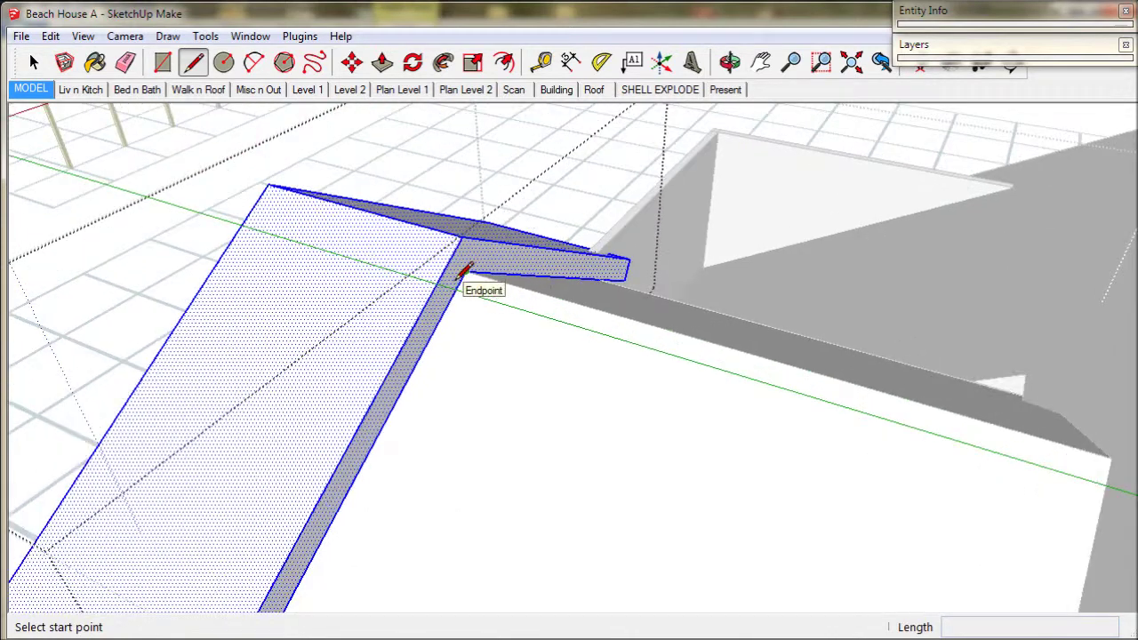
scroll(461, 271, "up", 2)
left_click(465, 219)
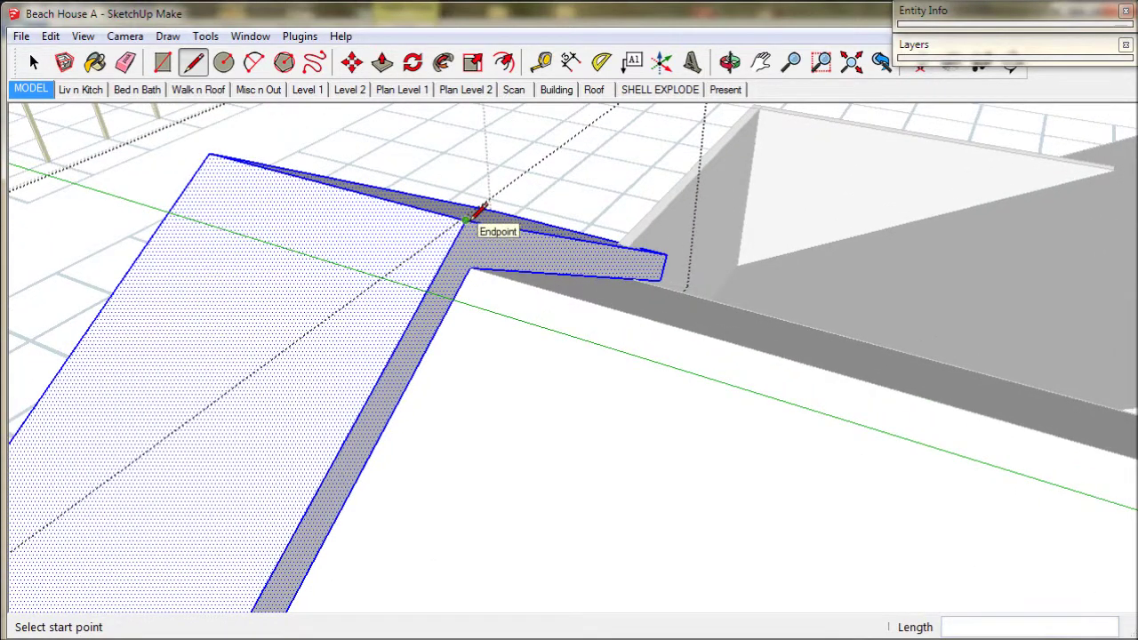
left_click(479, 266)
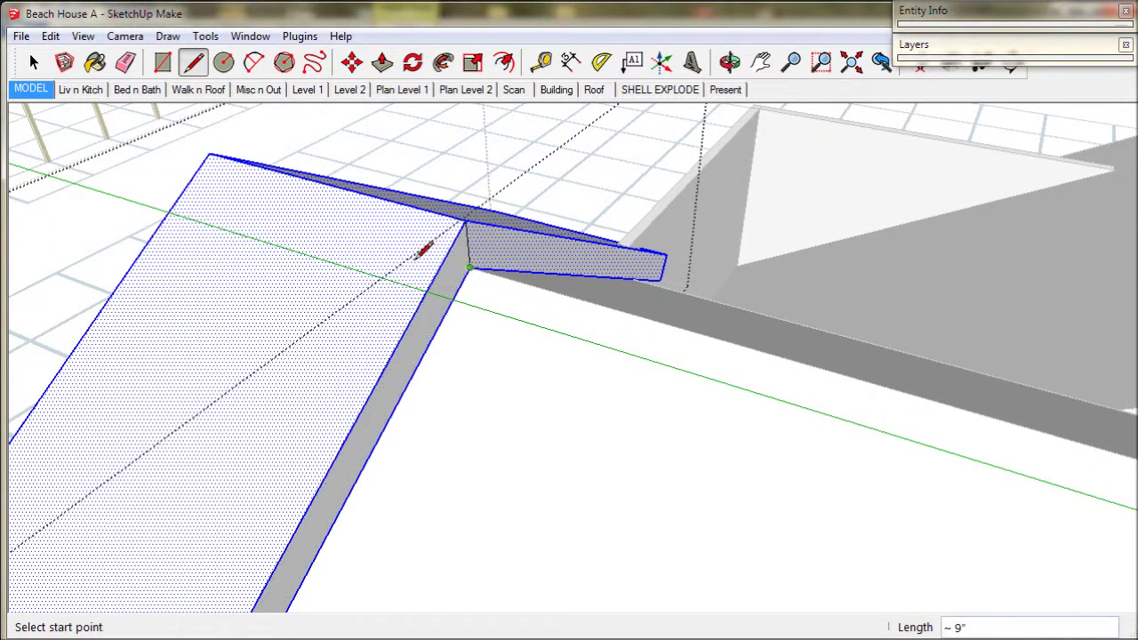
Reverse the split front face on the balcony-side slope of the smaller gable roof slab.
left_click(34, 62)
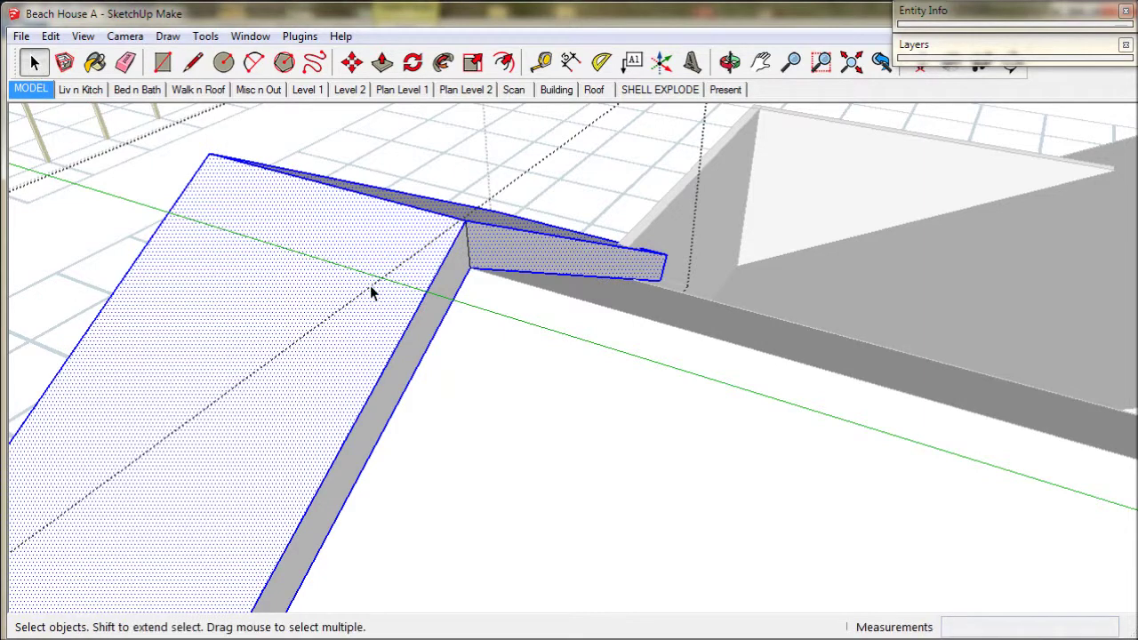
left_click(428, 322)
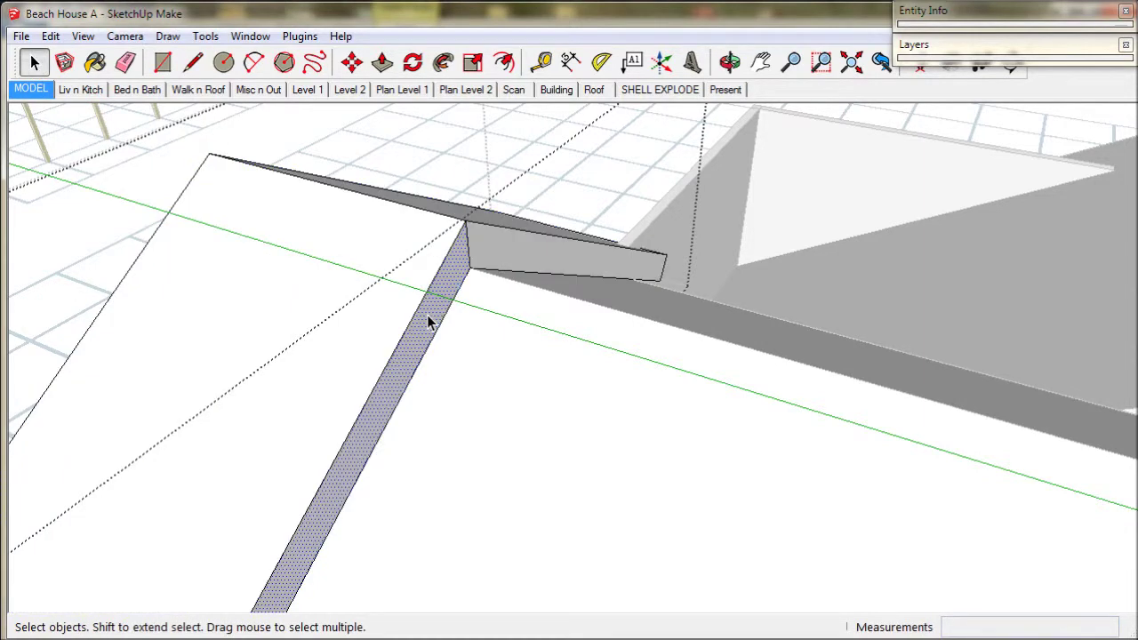
right_click(427, 322)
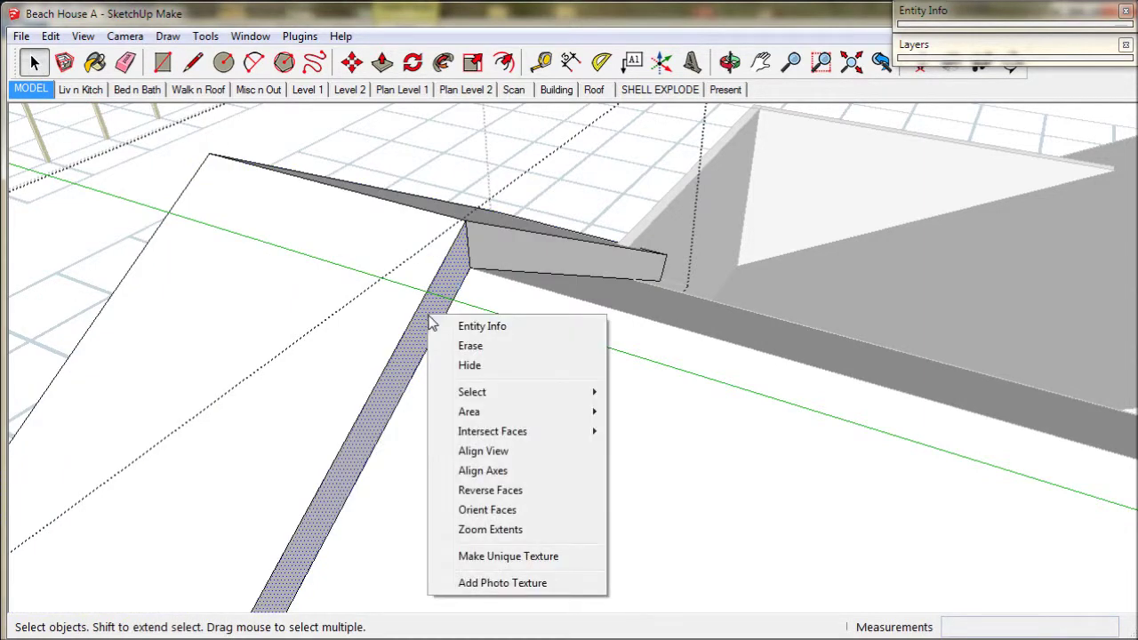
left_click(483, 493)
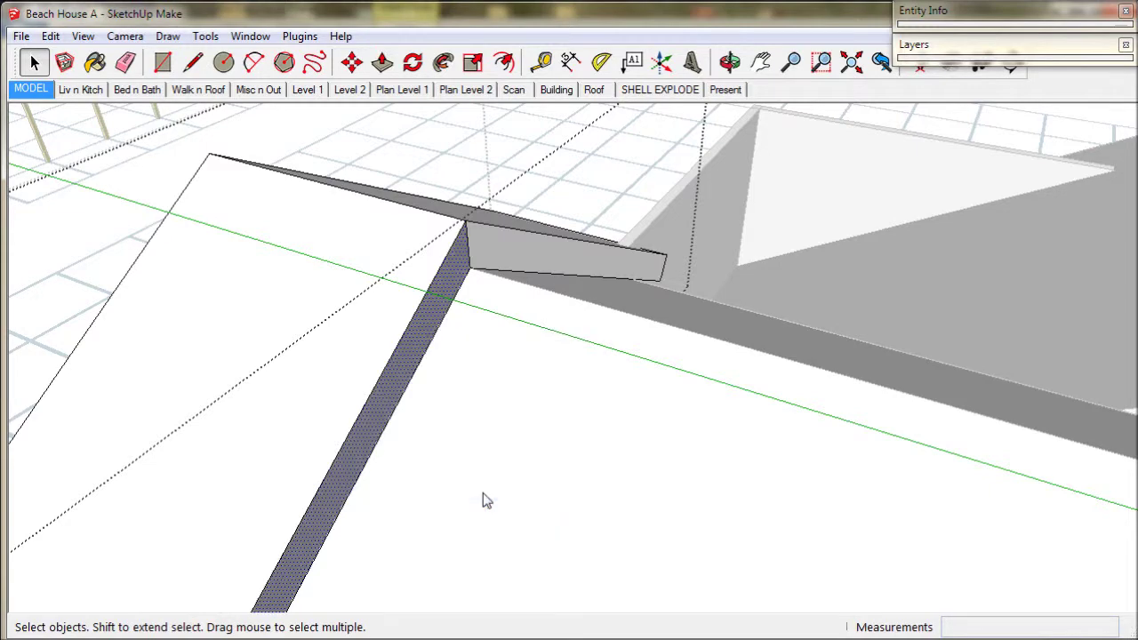
Draw a path from the smaller gable roof's upper ridge corner along its ridge direction to the adjoining roof's ridge, continuing to that ridge's balcony-side endpoint.
middle_click_drag(483, 492, 536, 281)
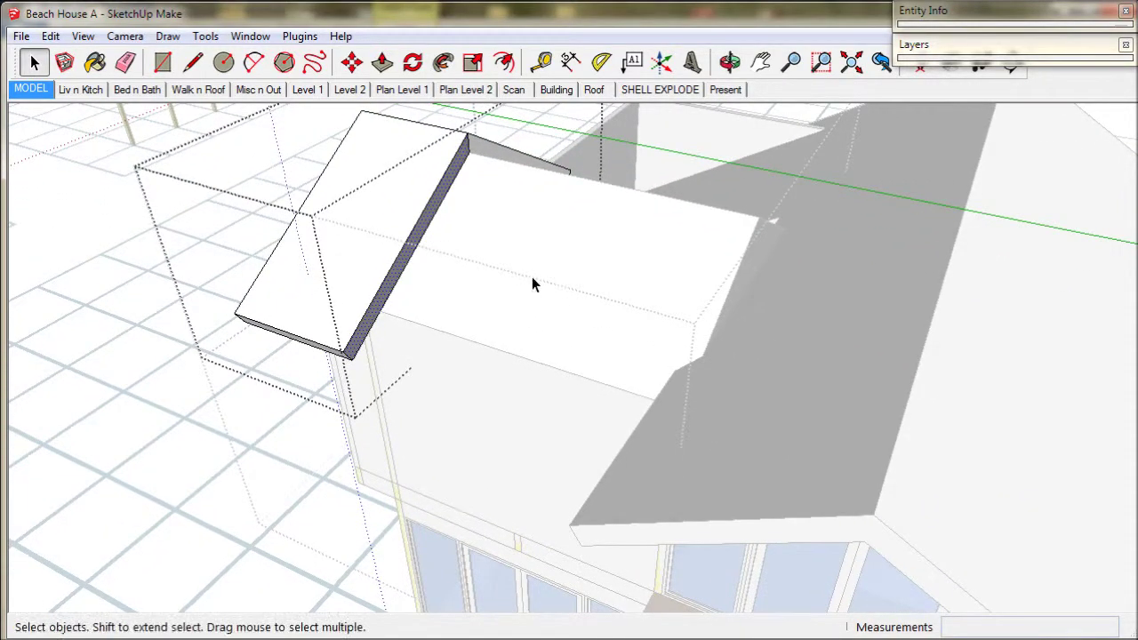
left_click(194, 64)
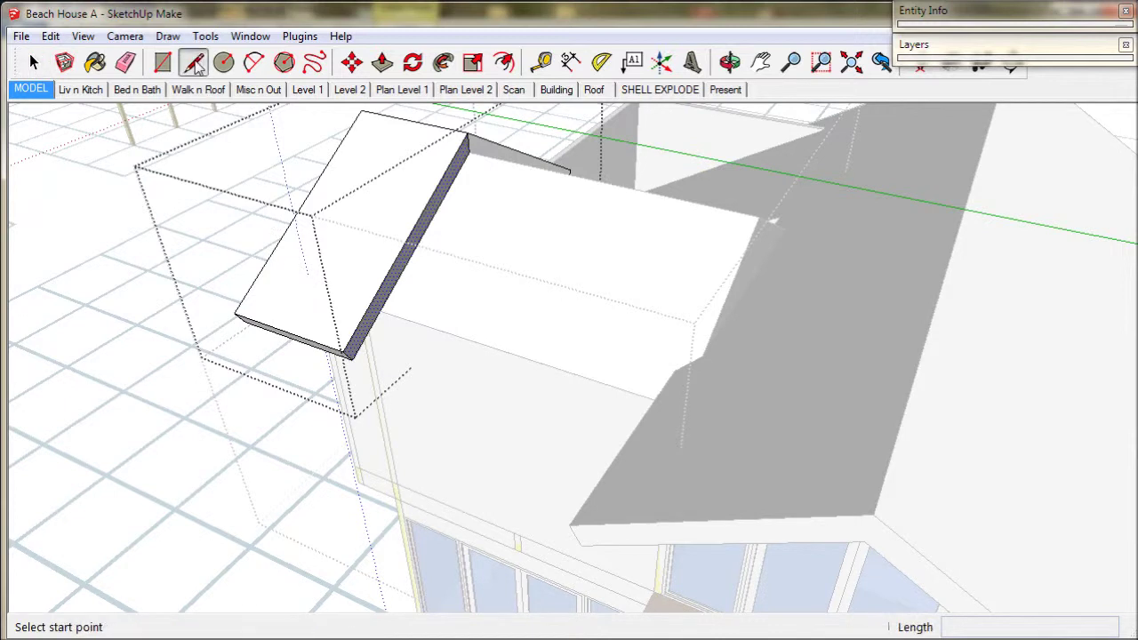
left_click(467, 134)
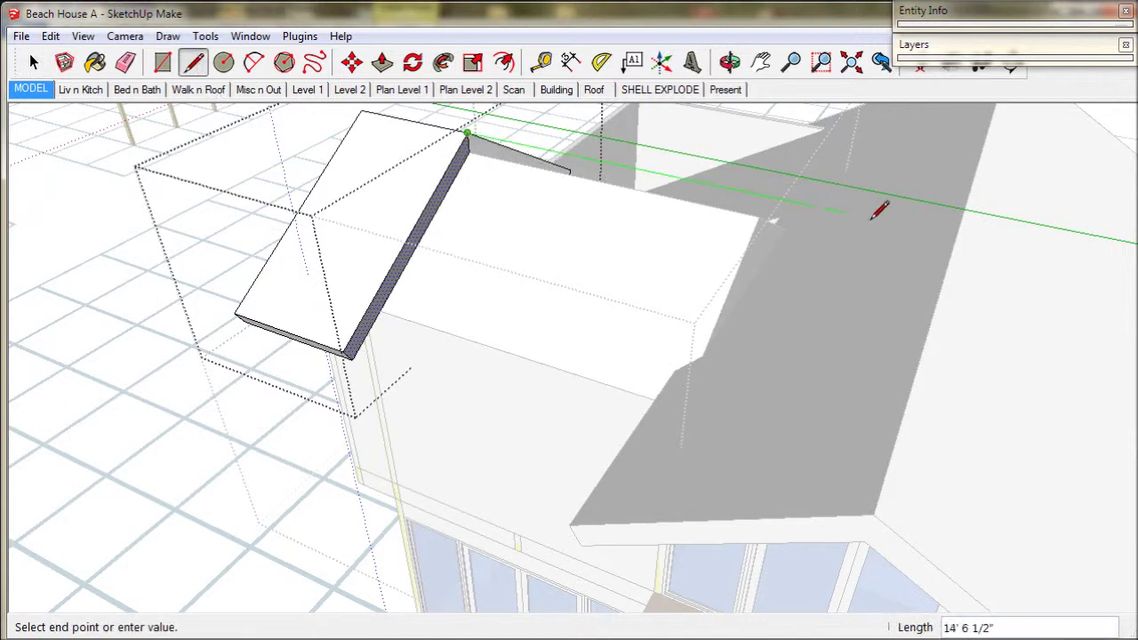
left_click(957, 236)
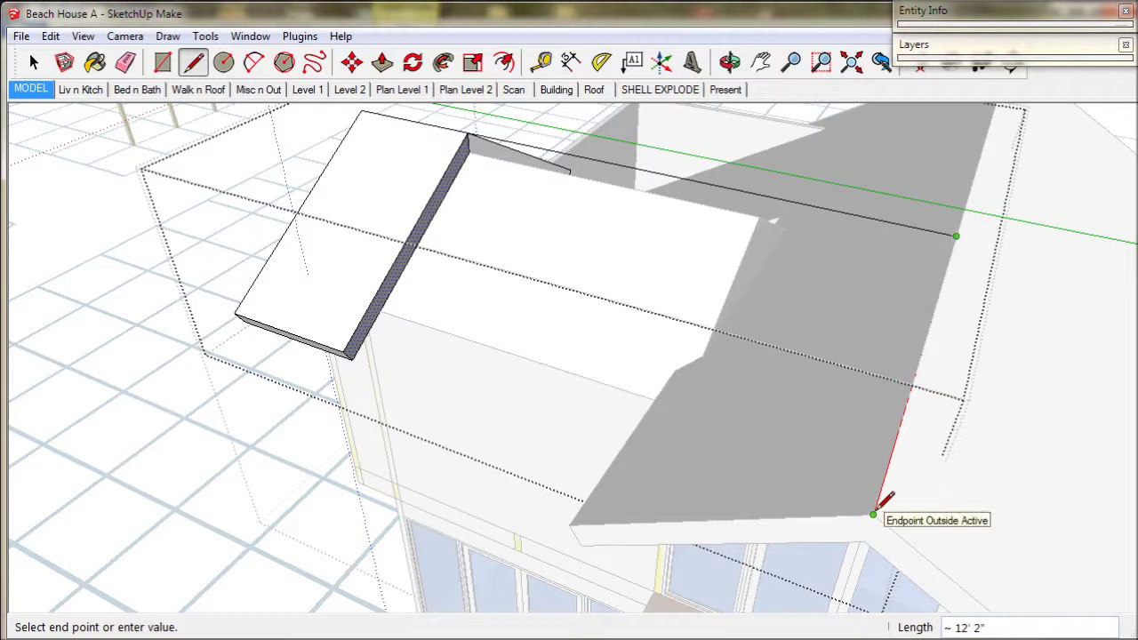
left_click(873, 514)
Extrude the balcony-side slab's front face along the two path lines with Follow Me.
left_click(35, 63)
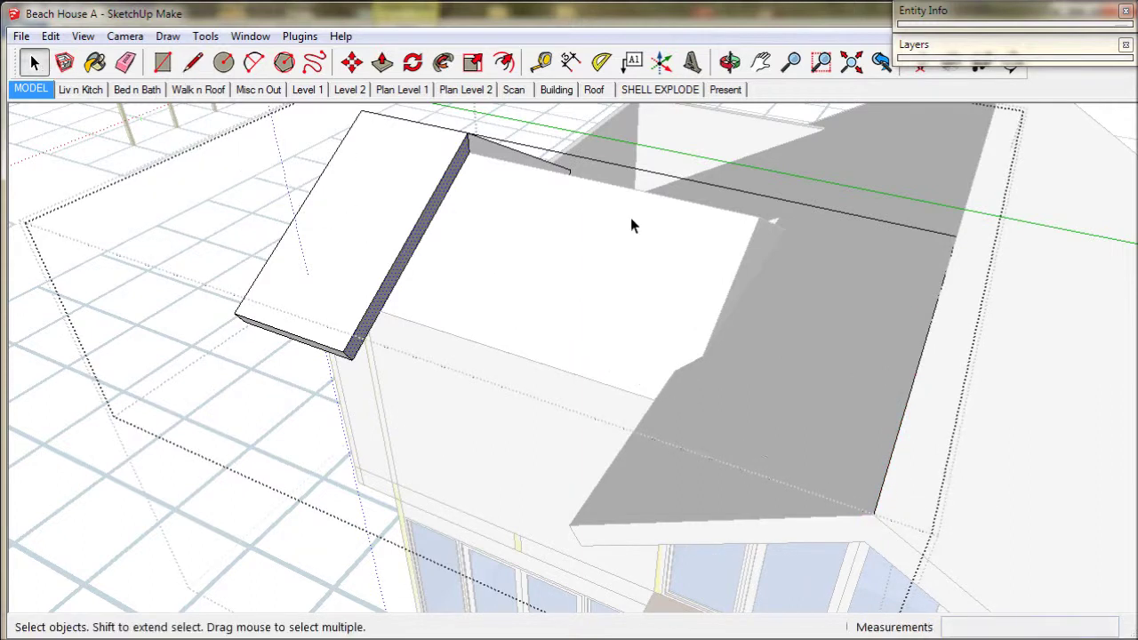
left_click(901, 233)
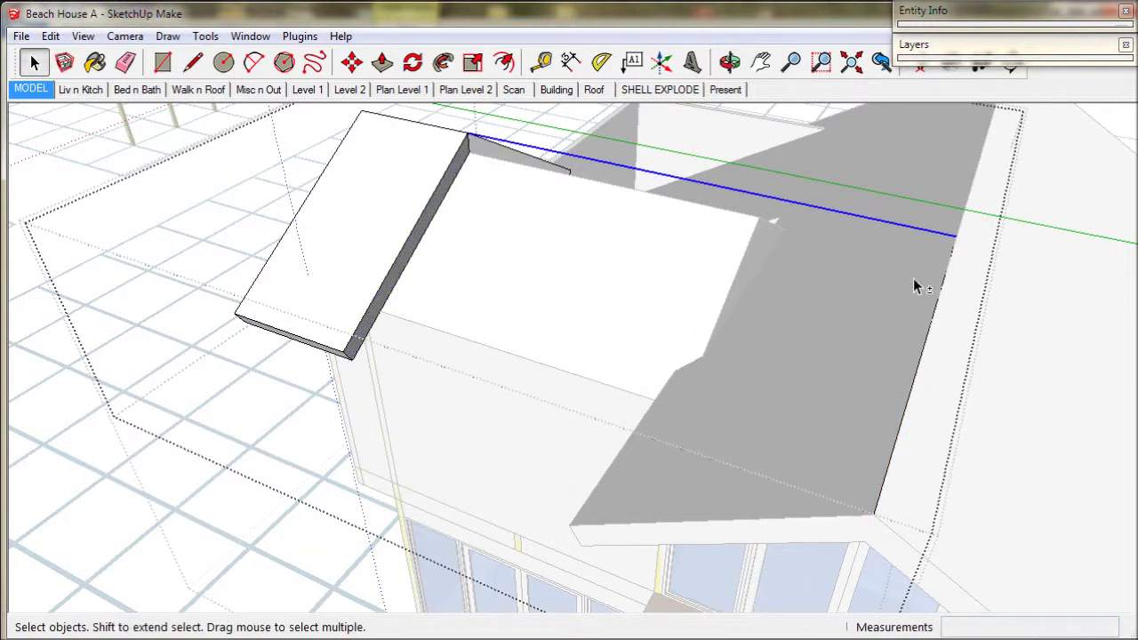
left_click(937, 308, "shift")
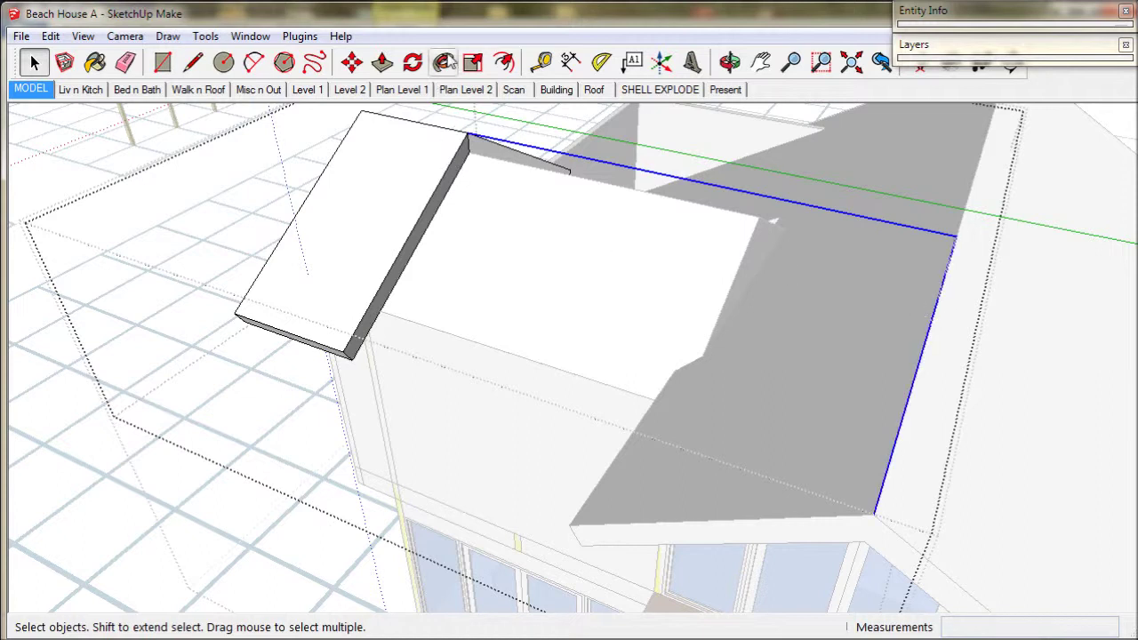
left_click(445, 61)
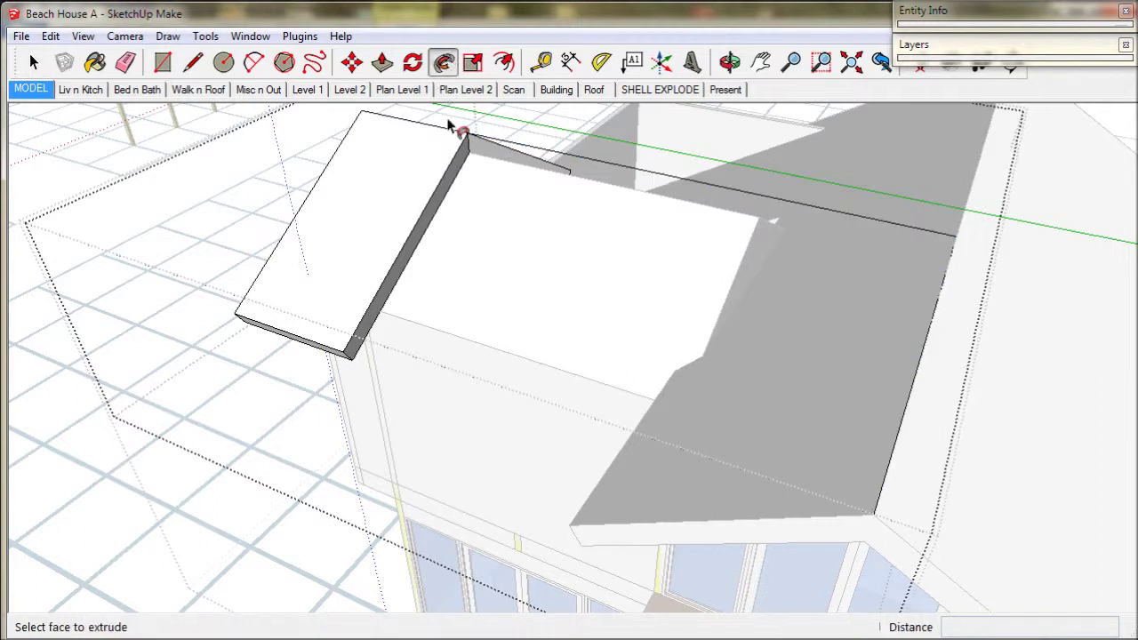
double_click(454, 184)
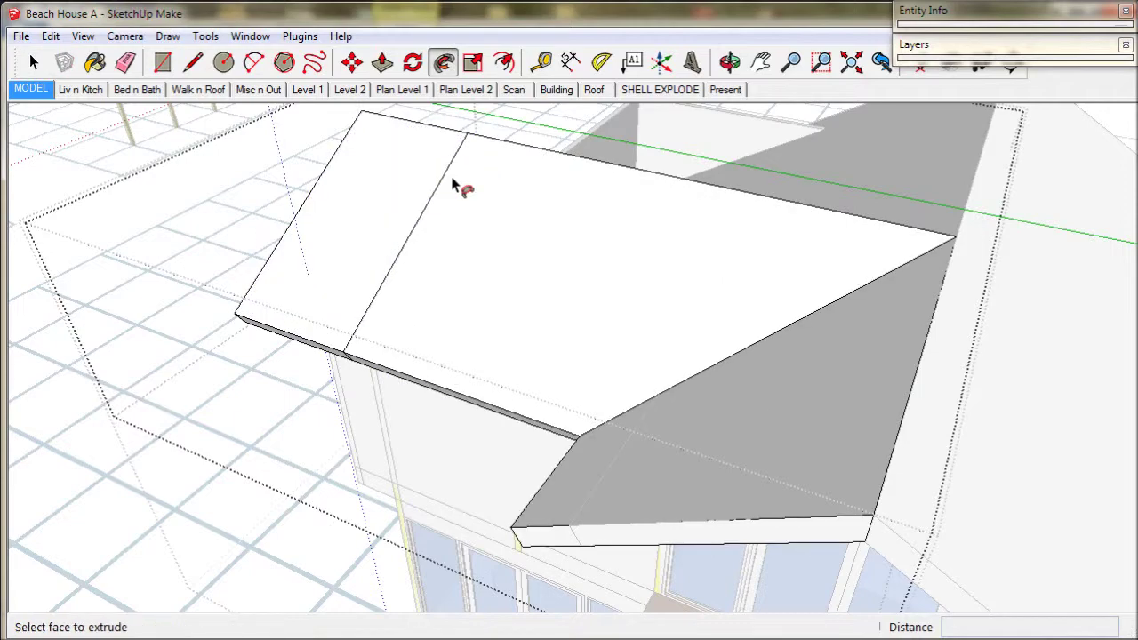
On the opposite slope's side, draw a line about 20' 1 1/2" long from the ridge junction along the adjoining ridge to its far endpoint.
middle_click_drag(449, 387, 877, 472)
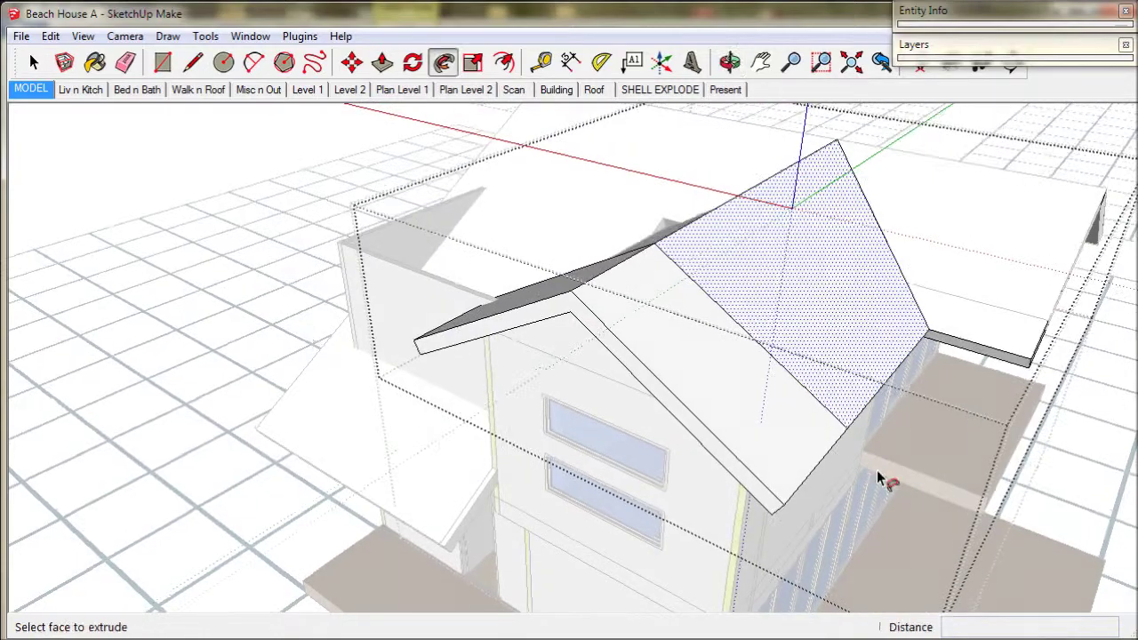
middle_click_drag(511, 305, 943, 326)
middle_click_drag(640, 300, 620, 325, "shift")
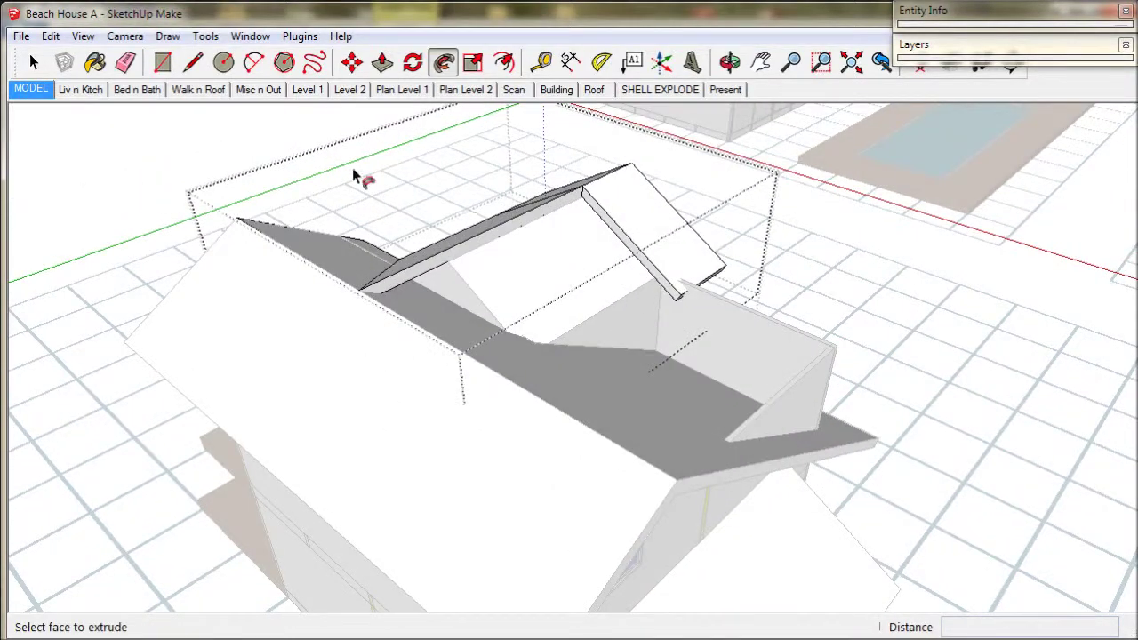
left_click(32, 62)
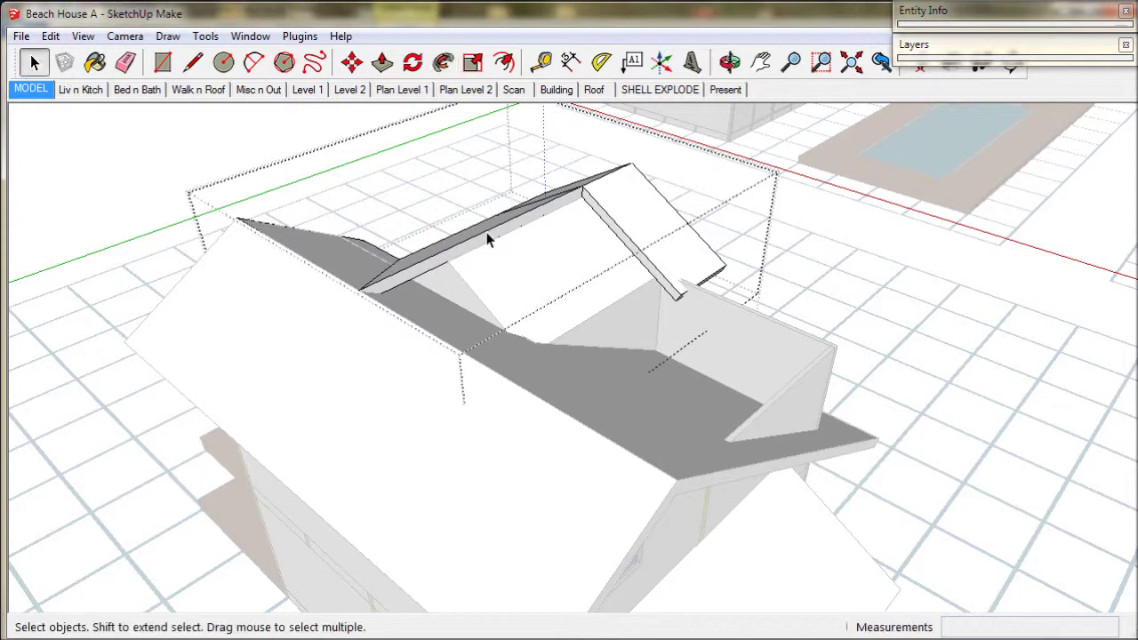
scroll(625, 238, "up", 2)
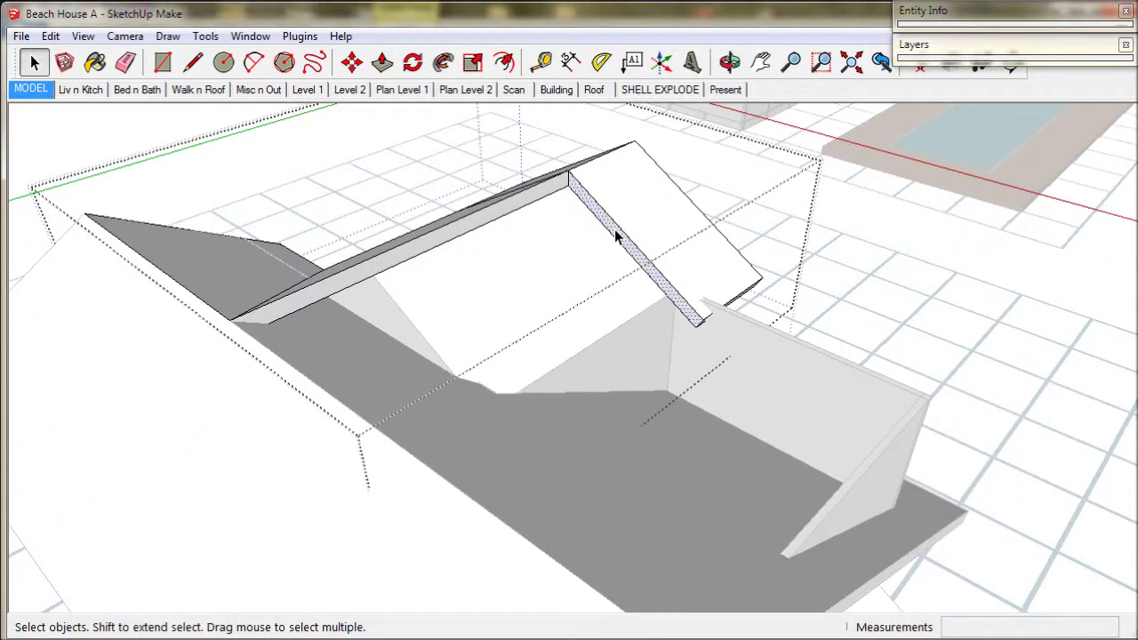
middle_click_drag(437, 470, 453, 415, "shift")
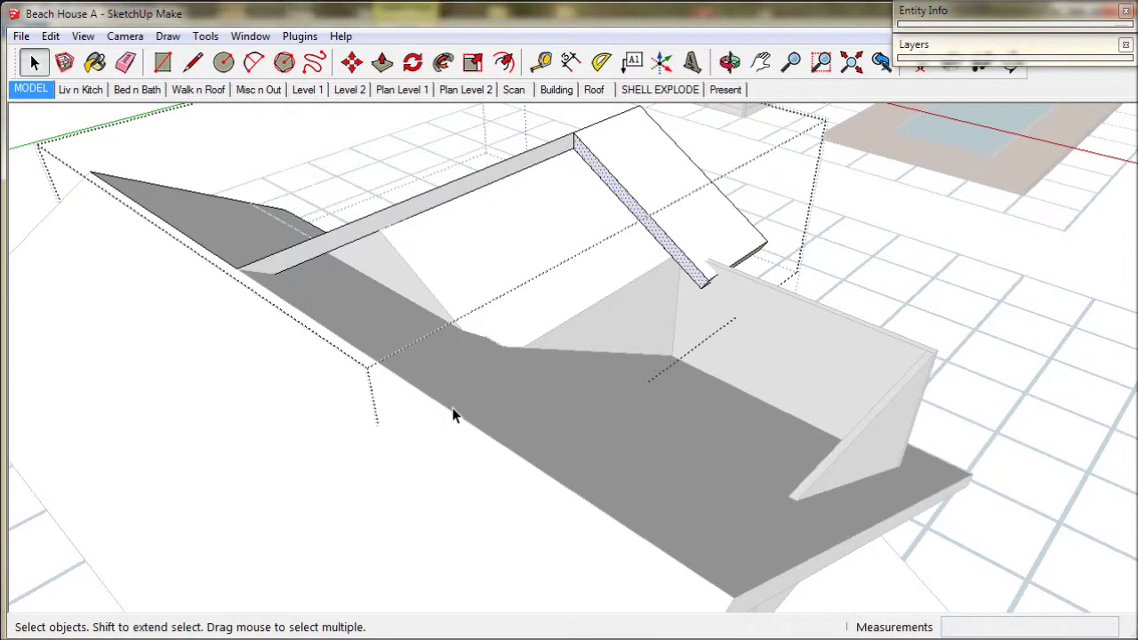
left_click(194, 64)
left_click(237, 267)
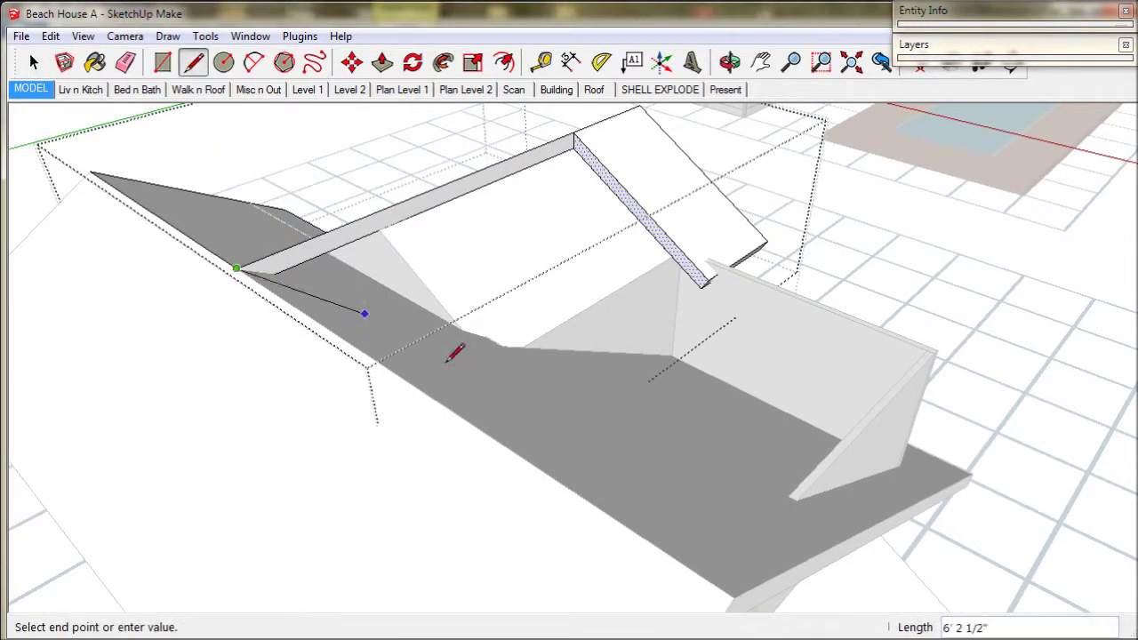
left_click(734, 598)
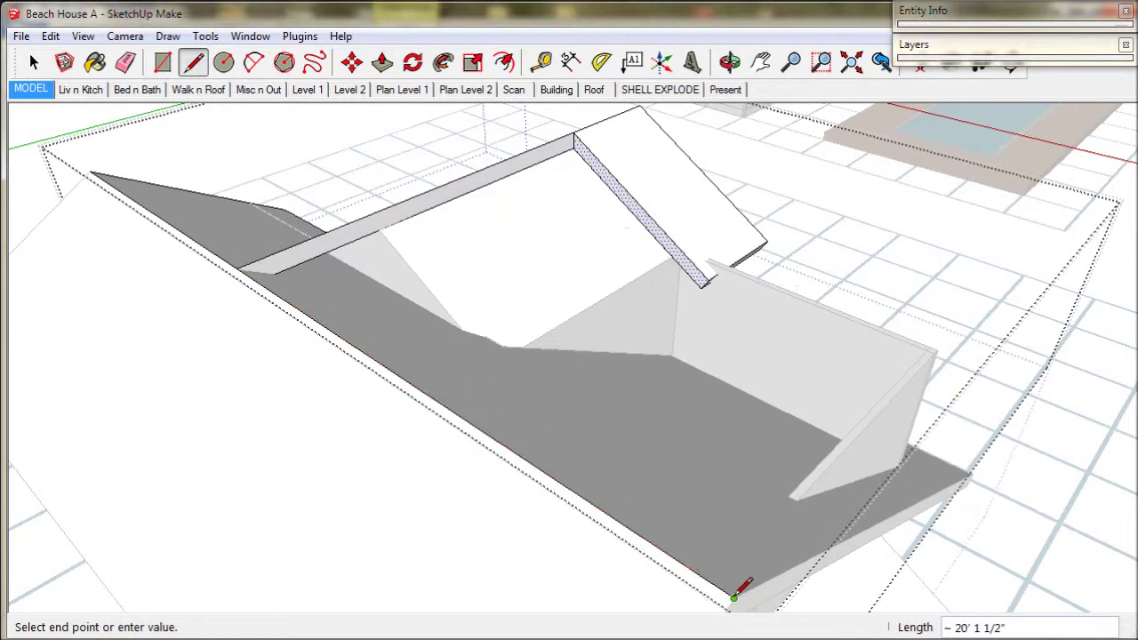
Extrude the opposite slope's slab end face with Follow Me along the smaller gable's ridge edge and the new adjoining ridge line.
left_click(33, 62)
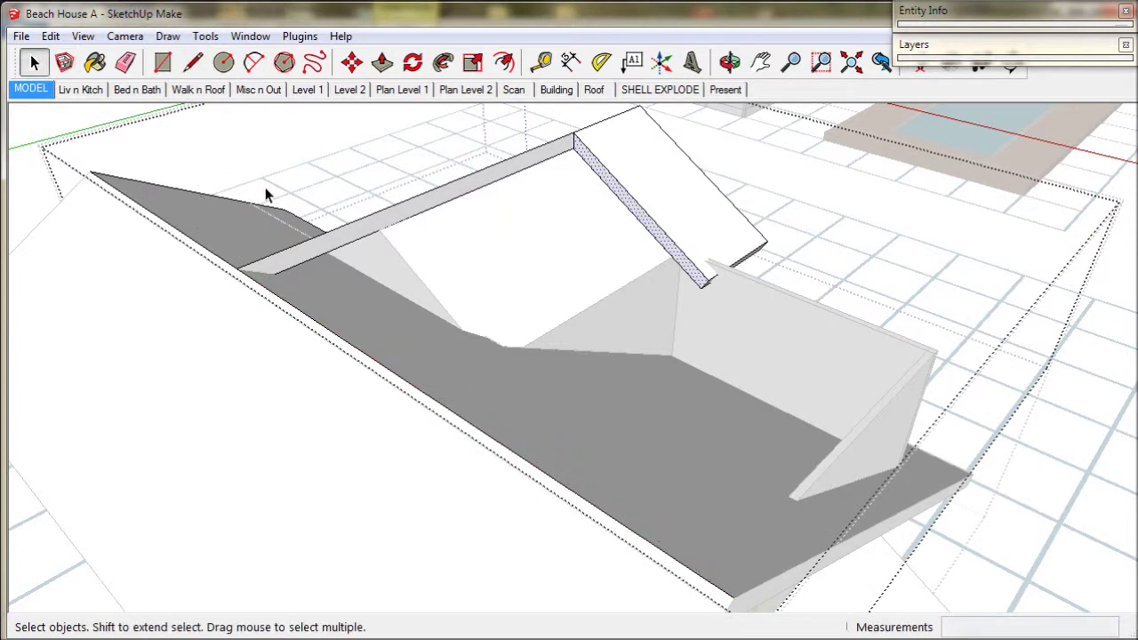
left_click(320, 241)
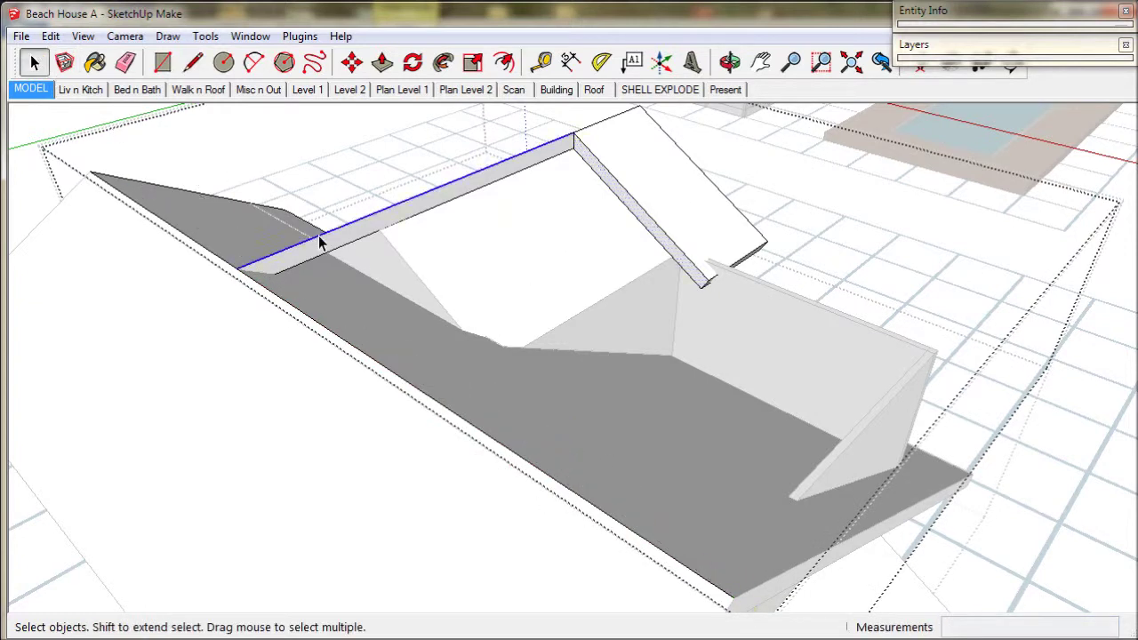
left_click(324, 333, "shift")
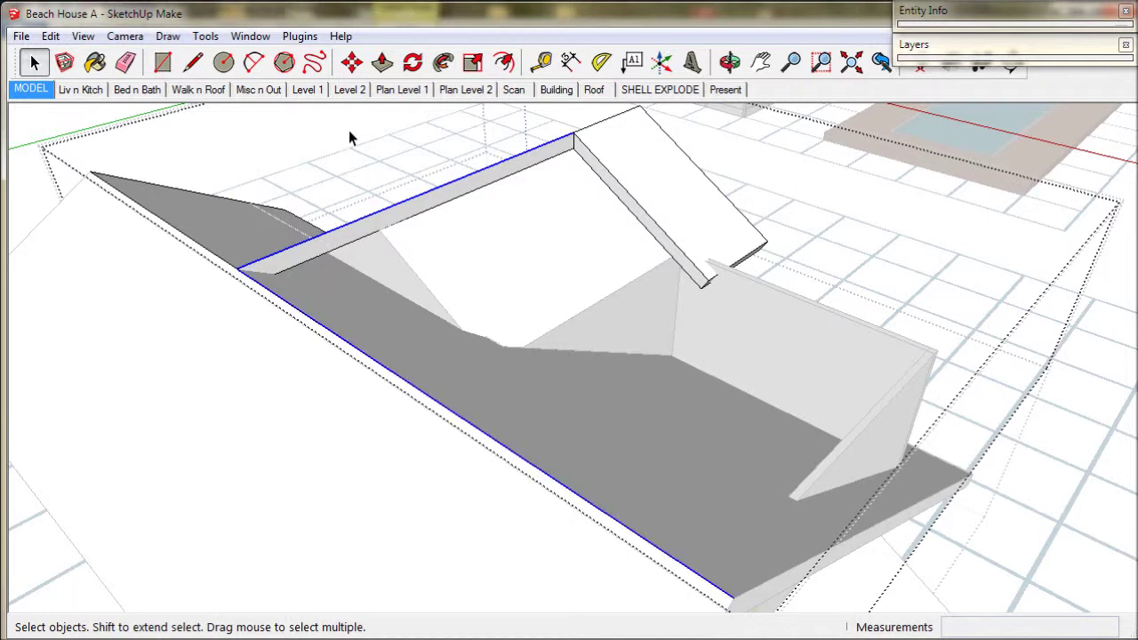
left_click(444, 71)
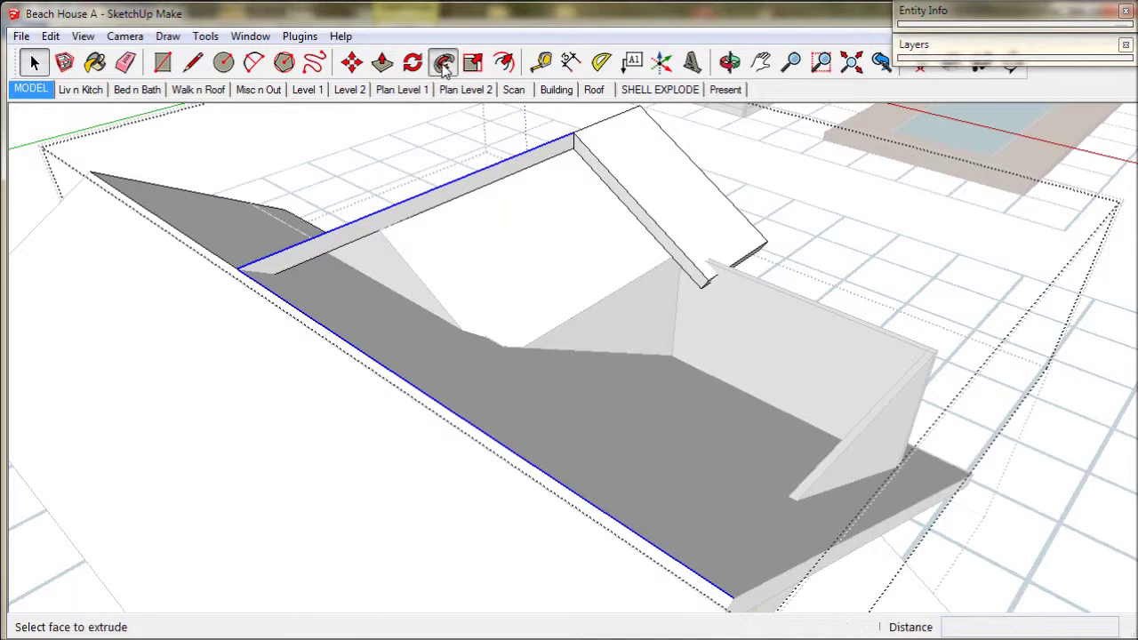